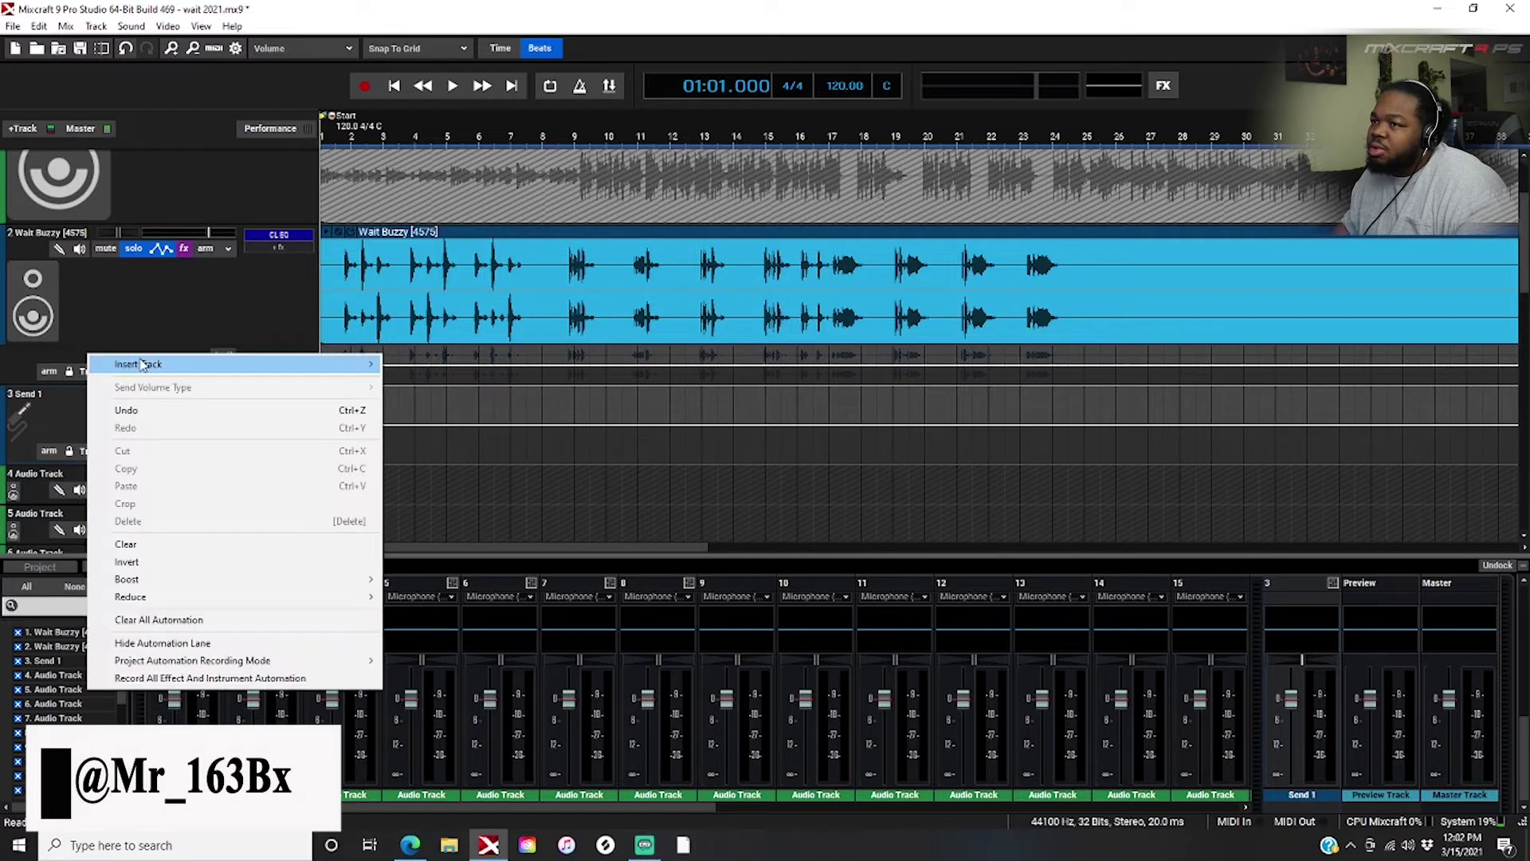
- Show the automation lane of the Wait Buzzy [4575] track and set its parameter to (3) Send 1
left_click(177, 273)
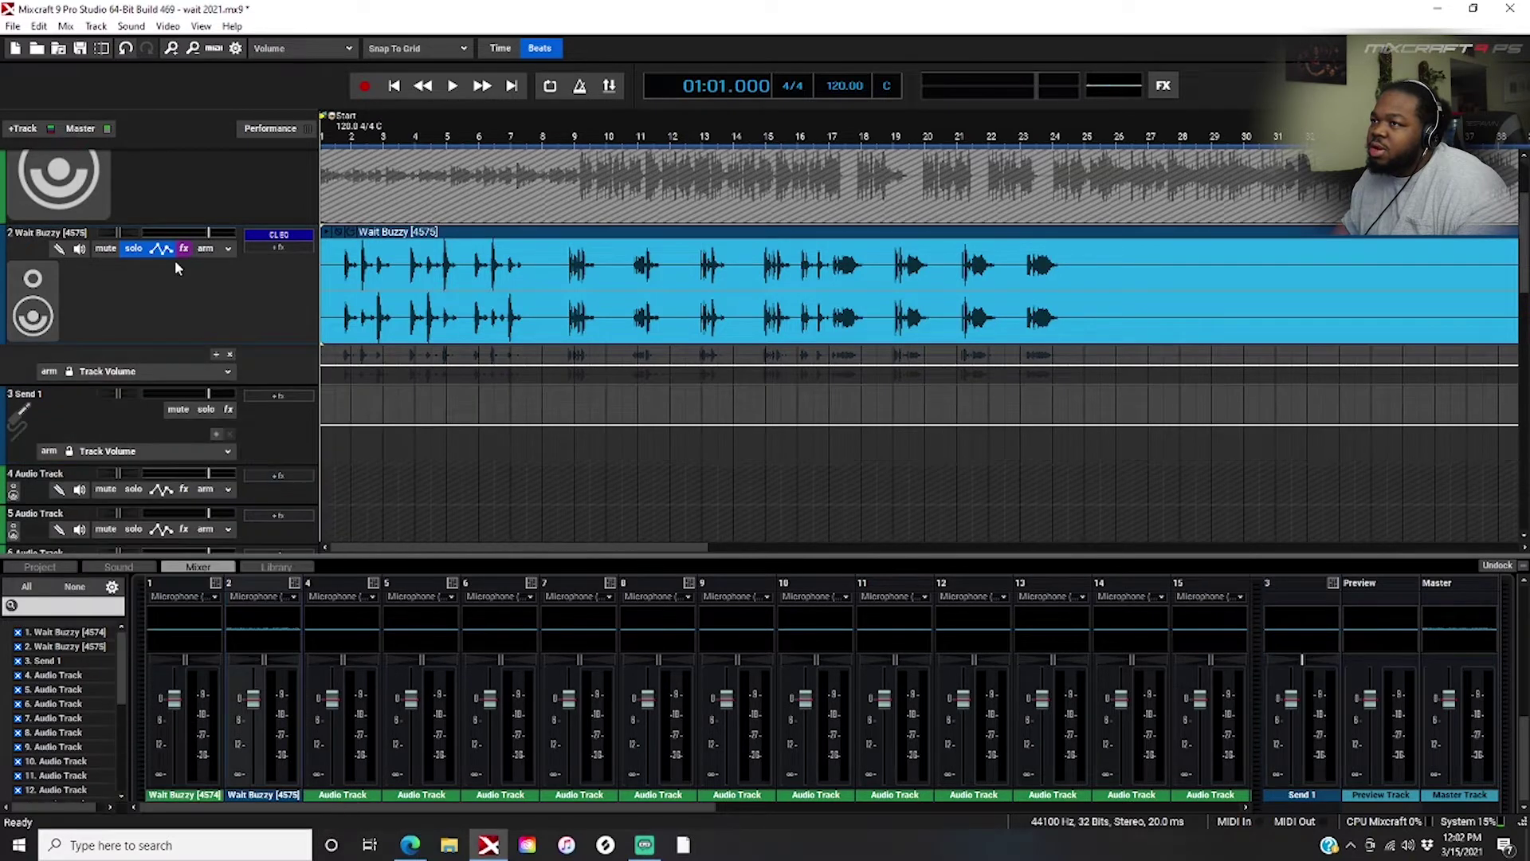
left_click(162, 248)
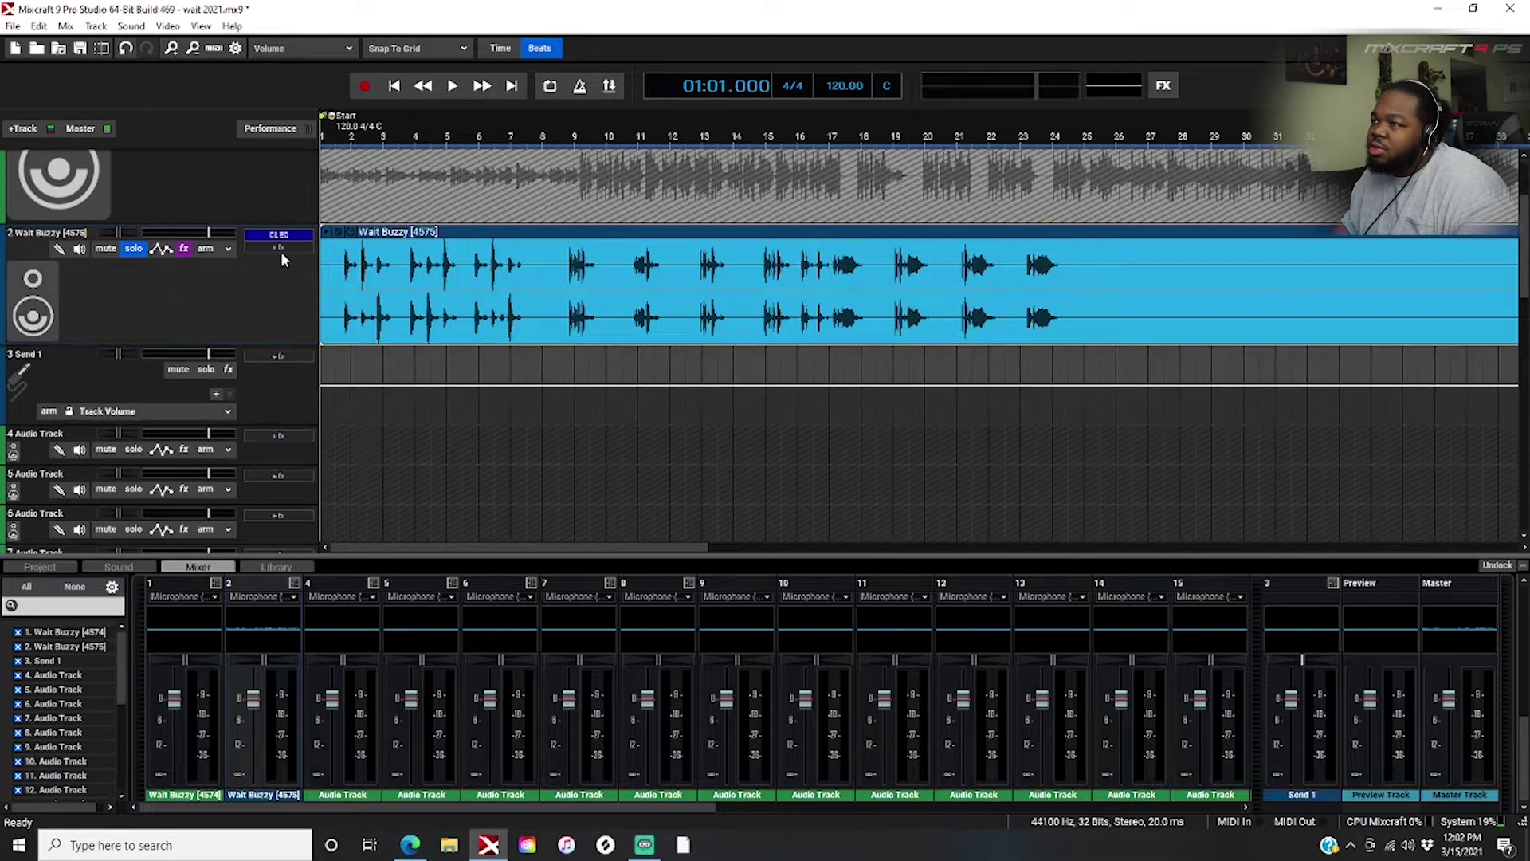
left_click(160, 249)
left_click(189, 373)
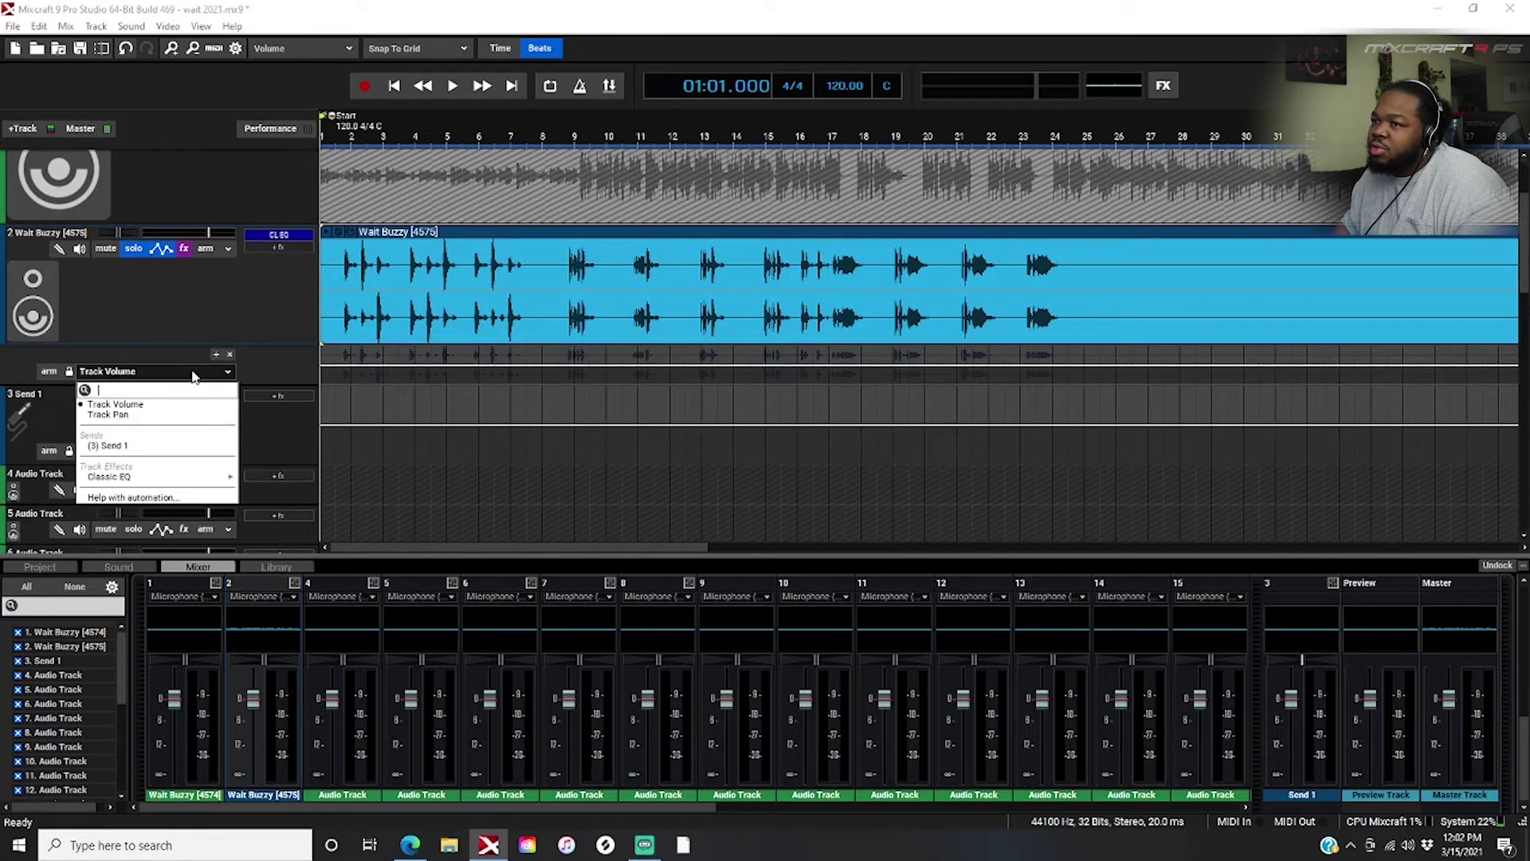
left_click(118, 446)
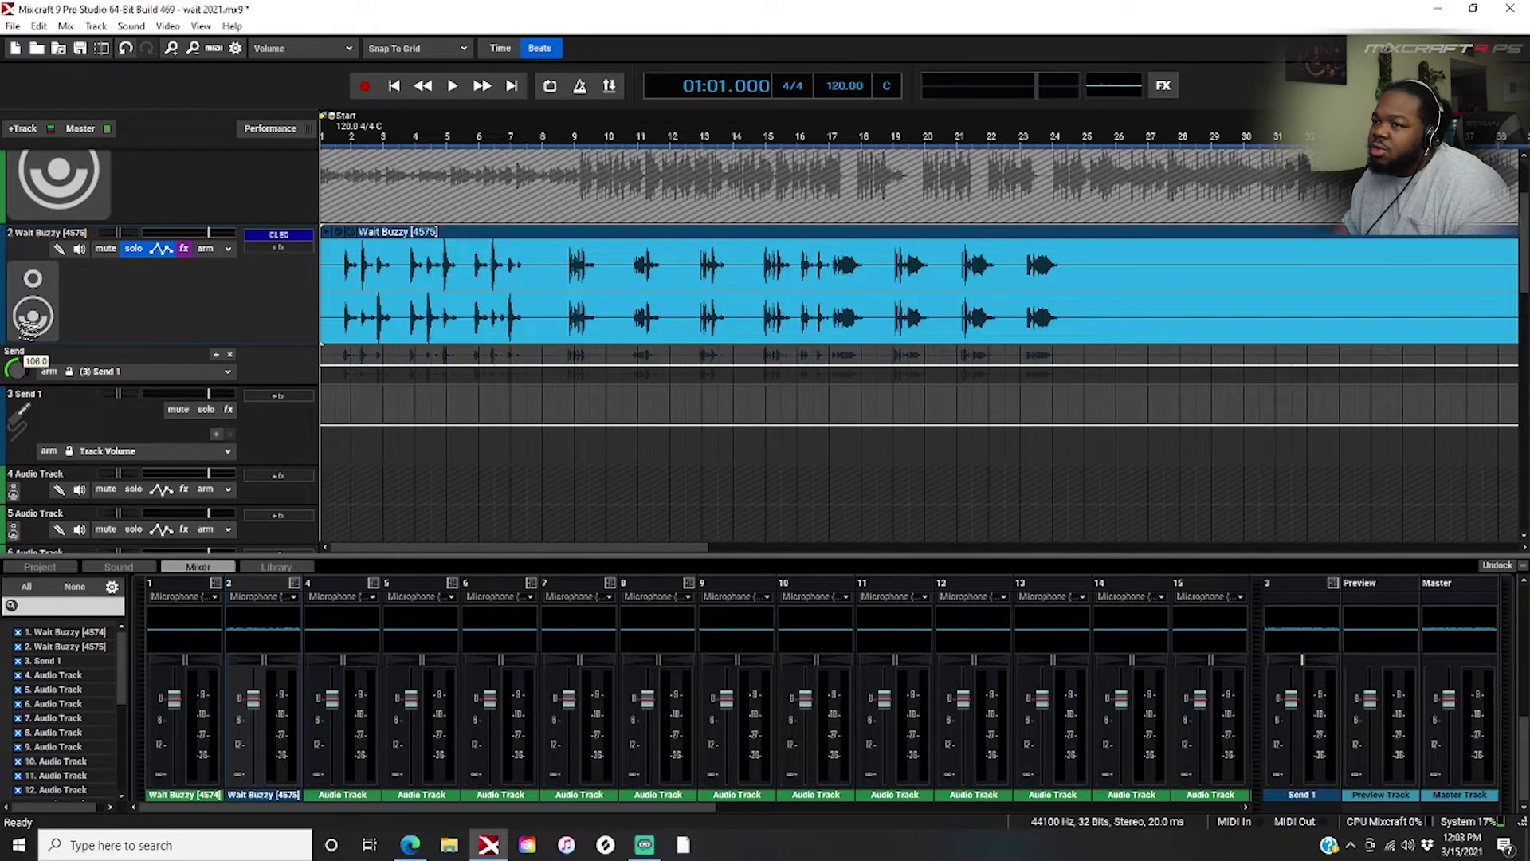
- Set the send volume type of the Wait Buzzy [4575] send to Pre-Fader Adjustment and audition the track from the start
right_click(134, 350)
mouse_move(287, 388)
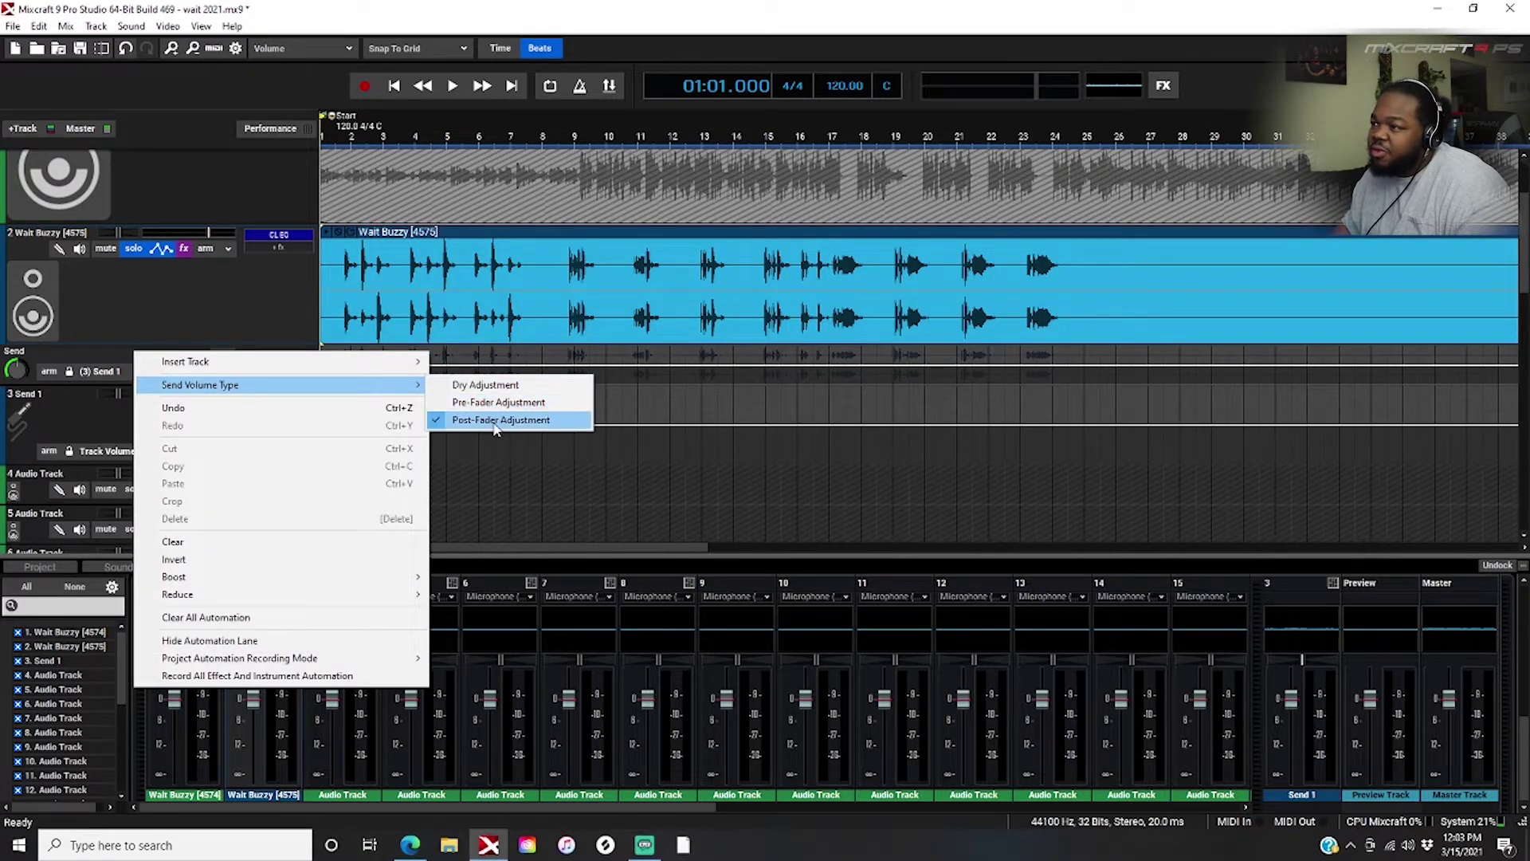
left_click(480, 405)
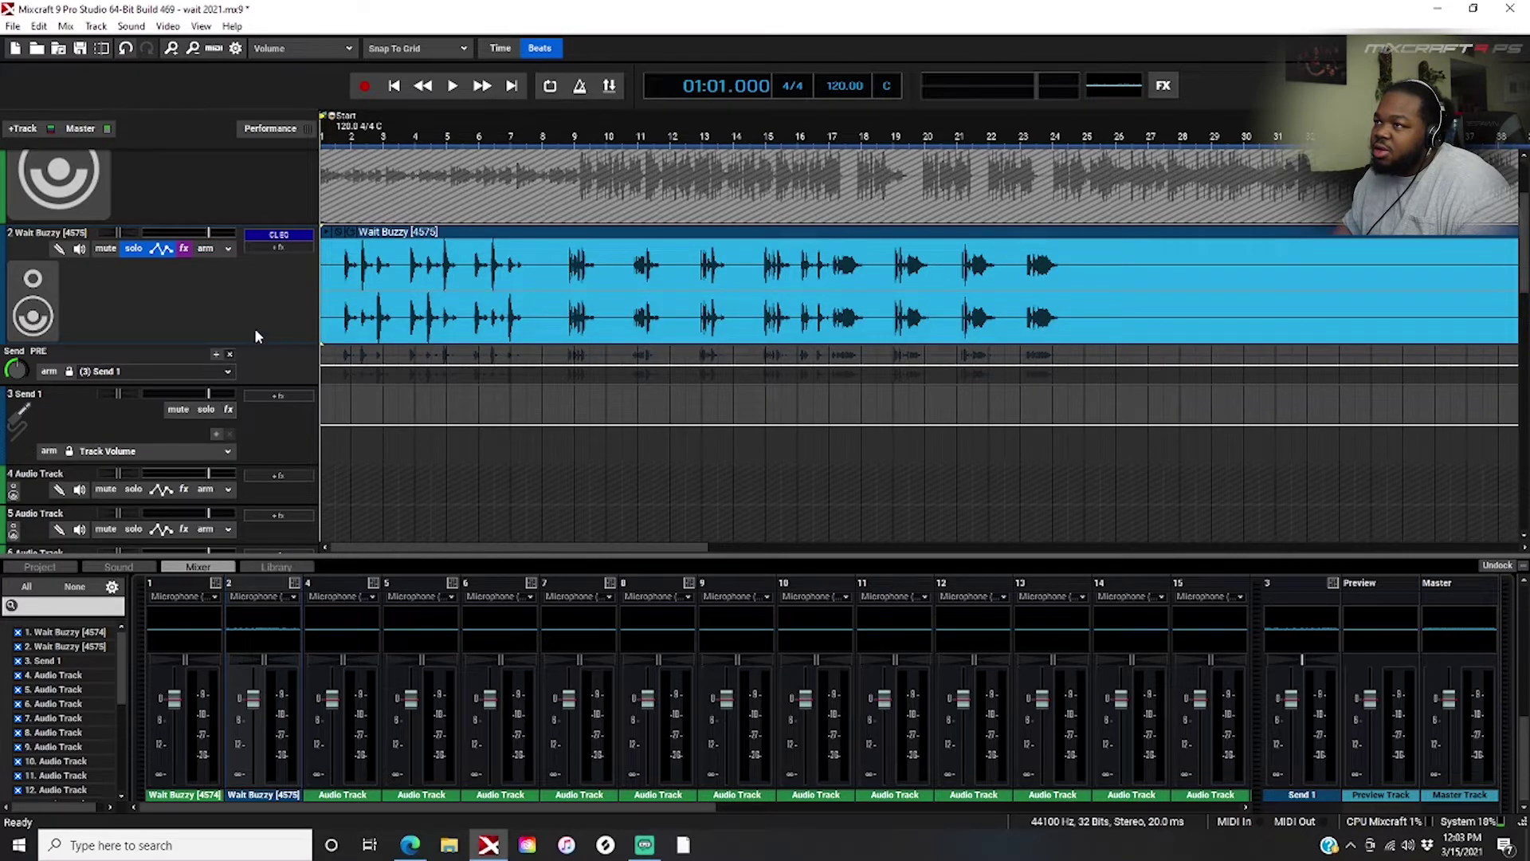
key("space")
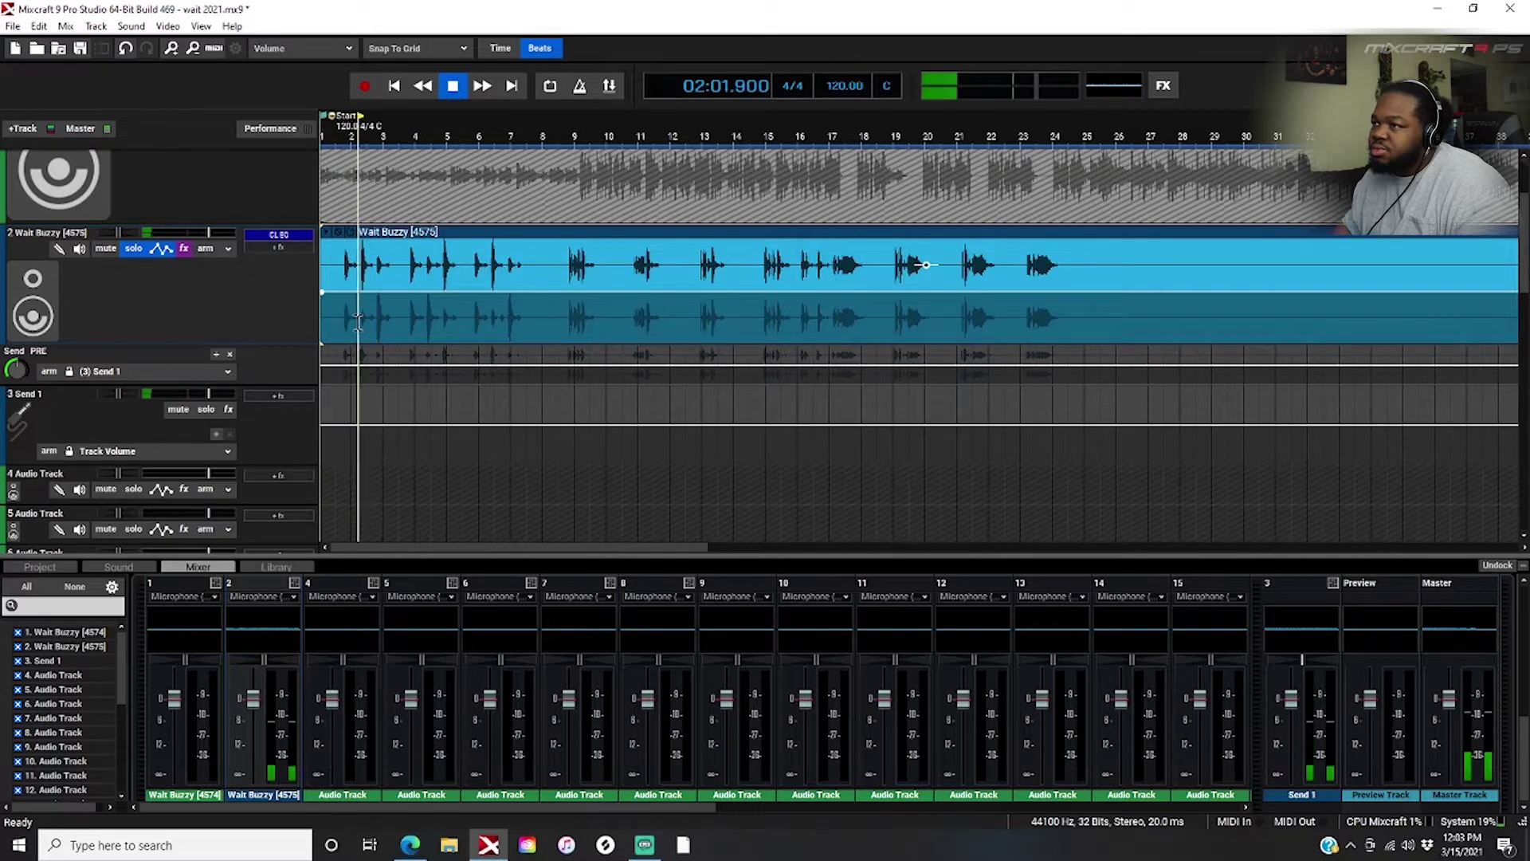
key("space")
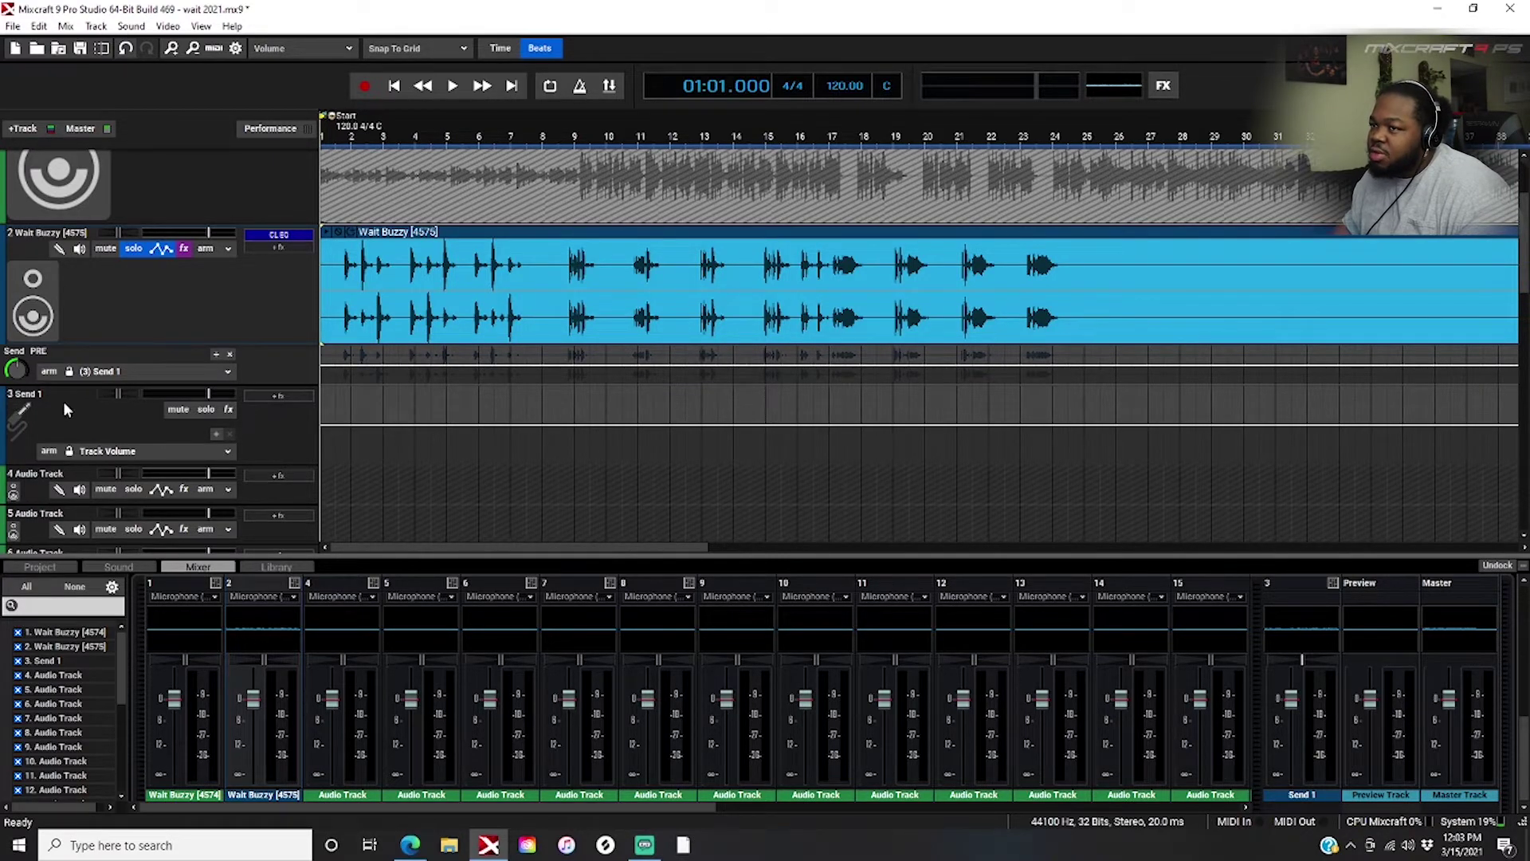
- Add a Classic Compressor to the Send 1 track with the threshold at -40 dB and the output level at 2 dB
left_click(274, 394)
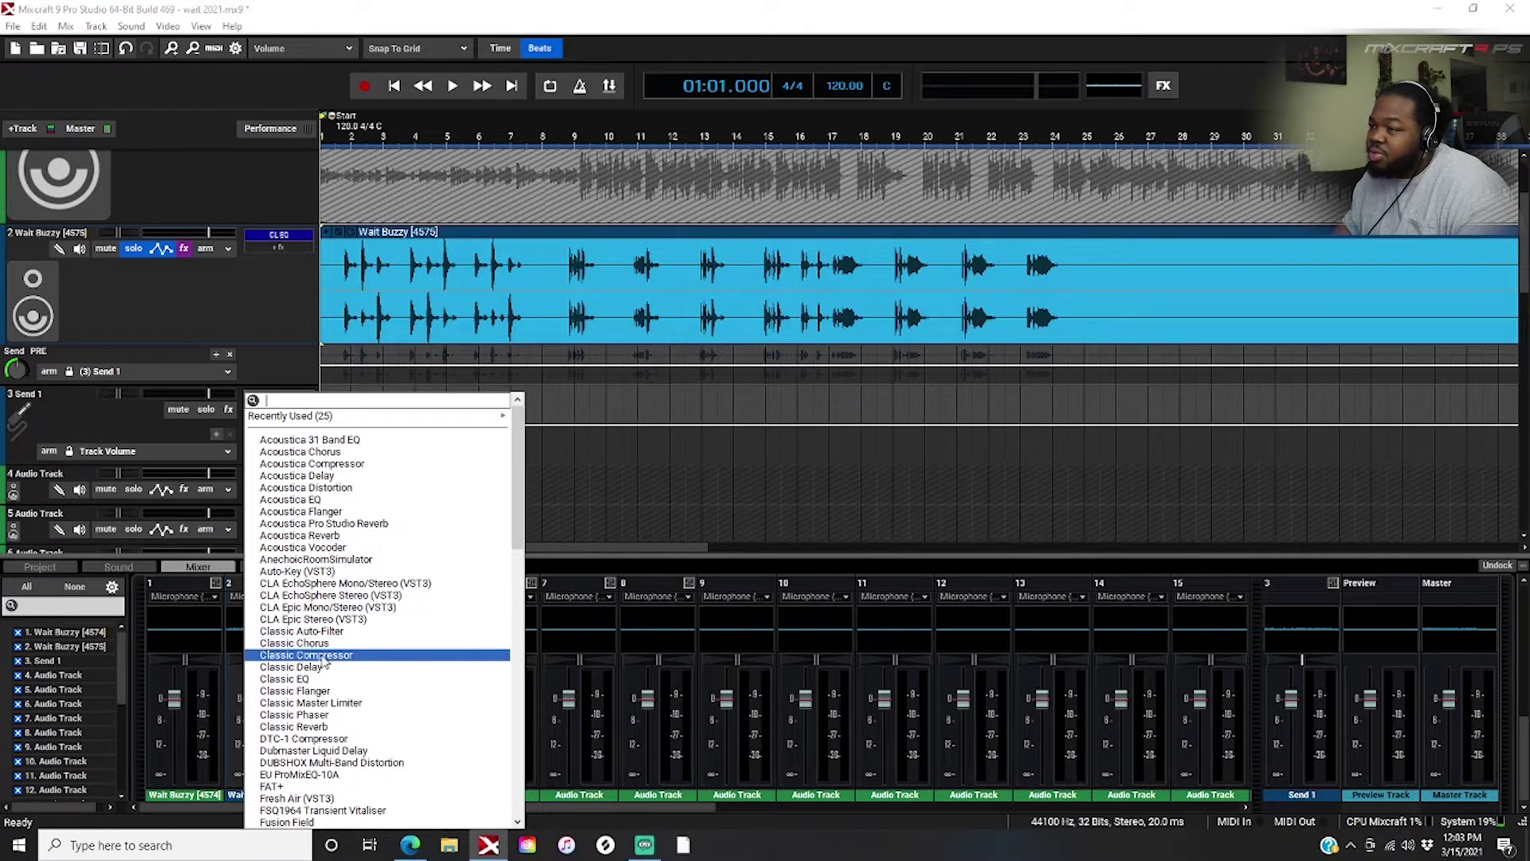
left_click(355, 654)
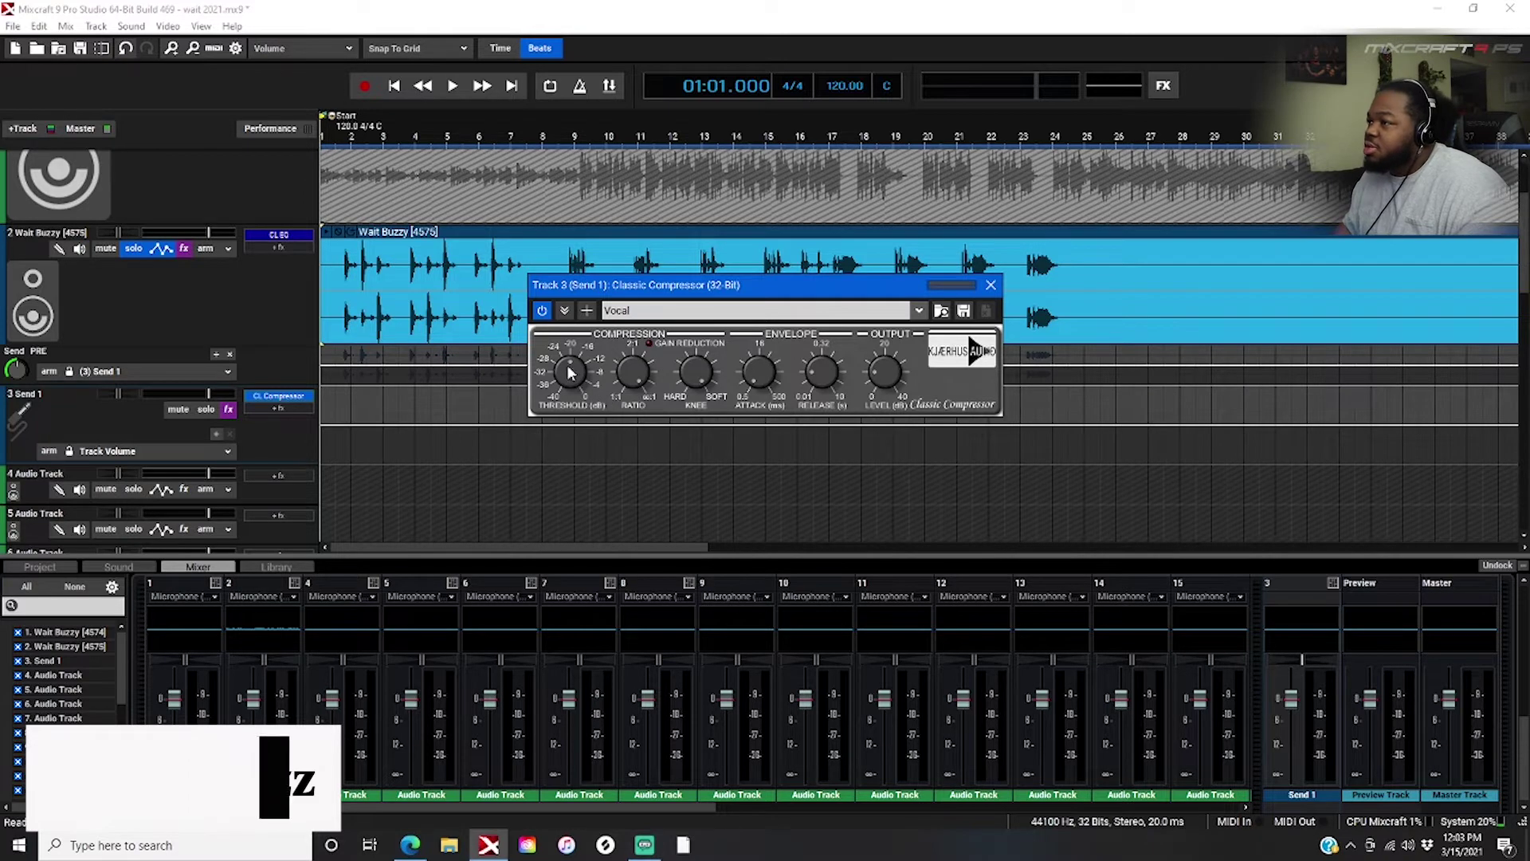
mouse_move(561, 401)
left_click_drag(557, 405, 557, 408)
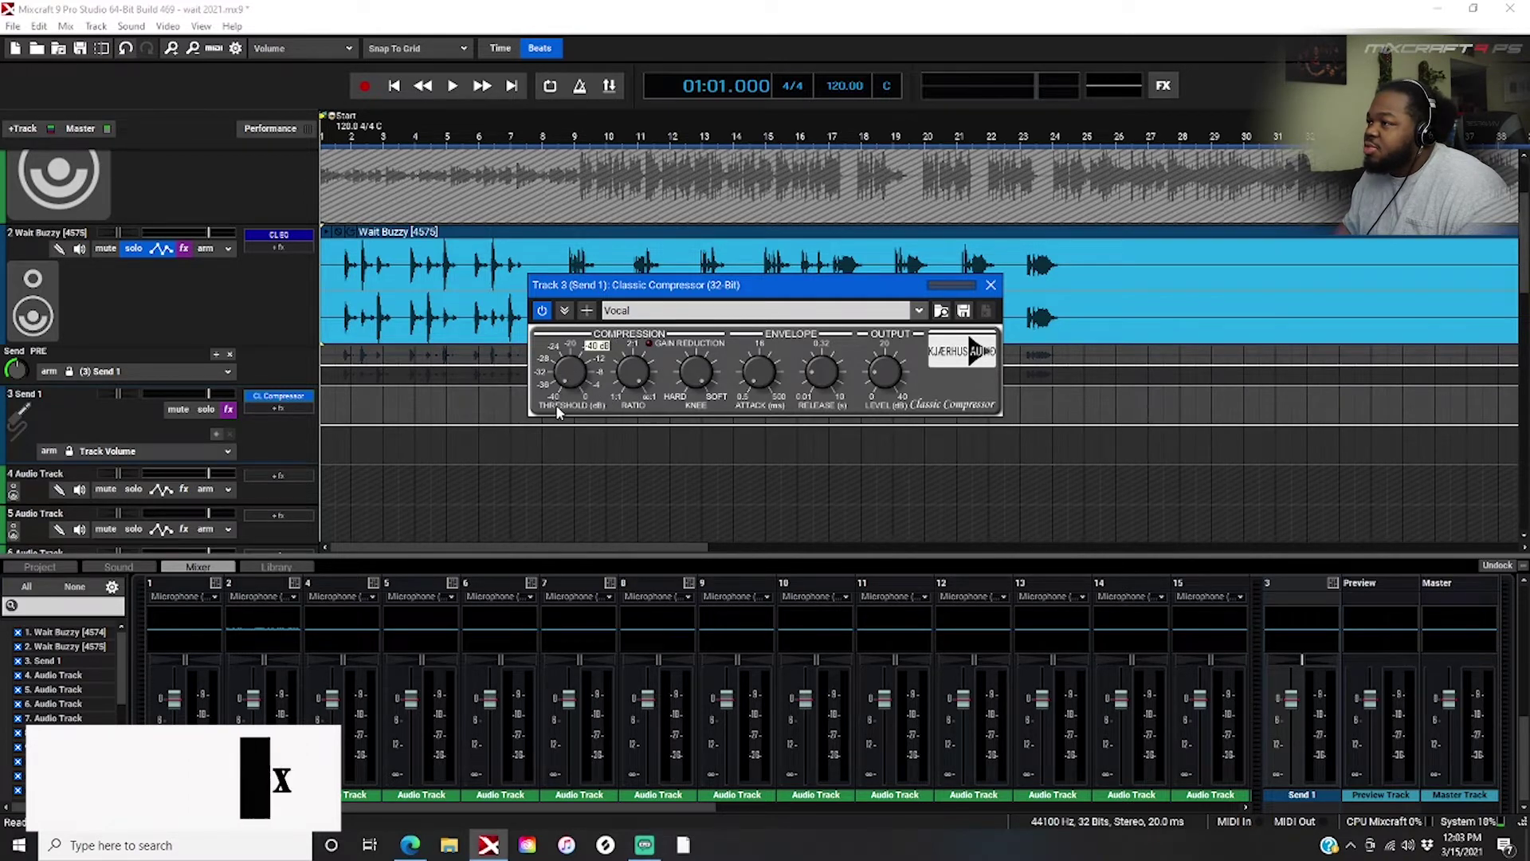
mouse_move(885, 385)
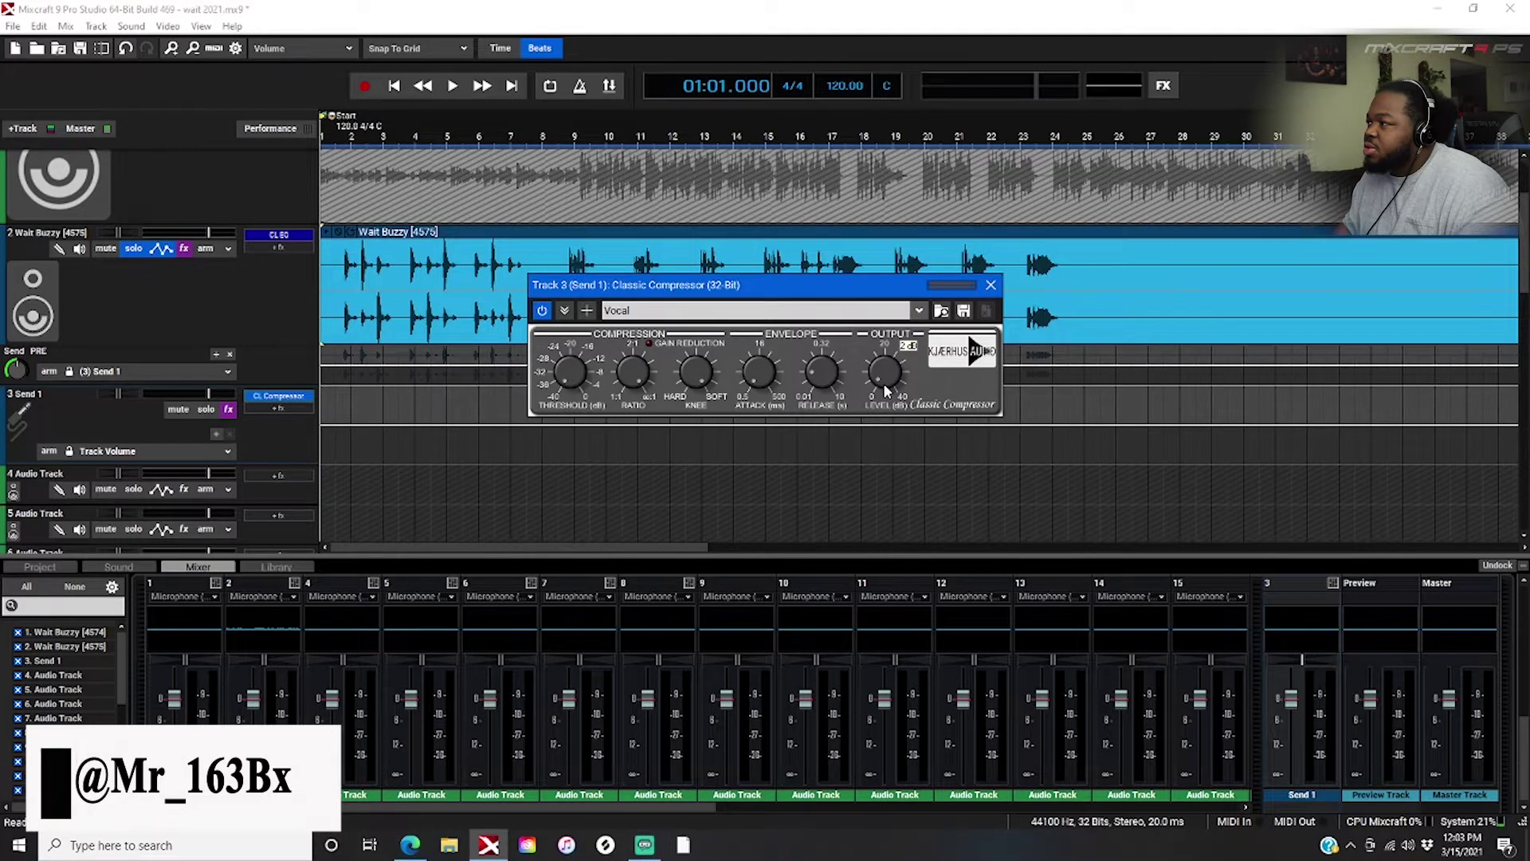
left_click_drag(886, 391, 886, 393)
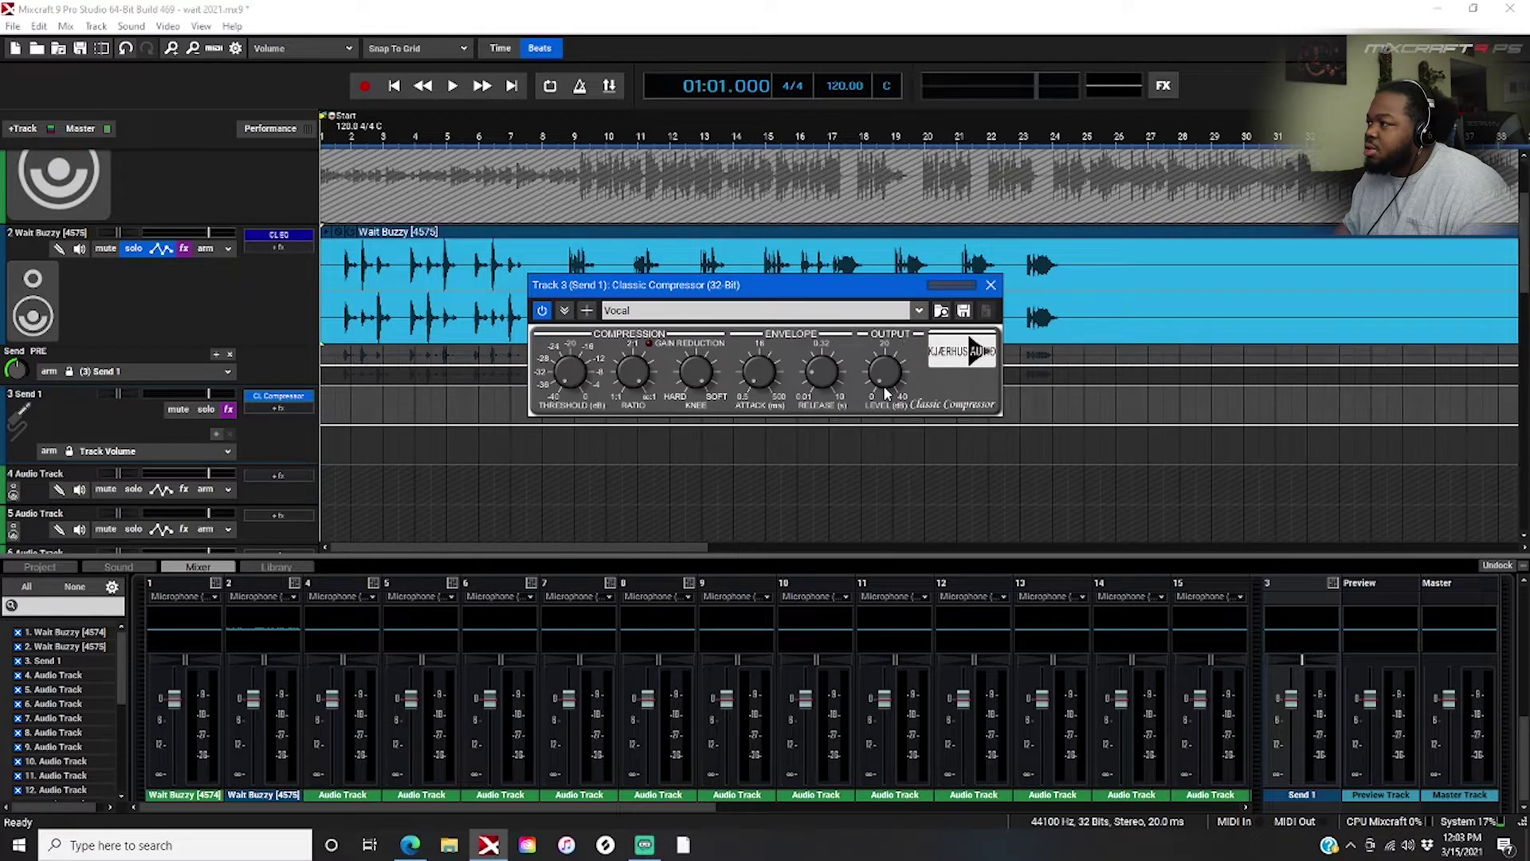
left_click(991, 287)
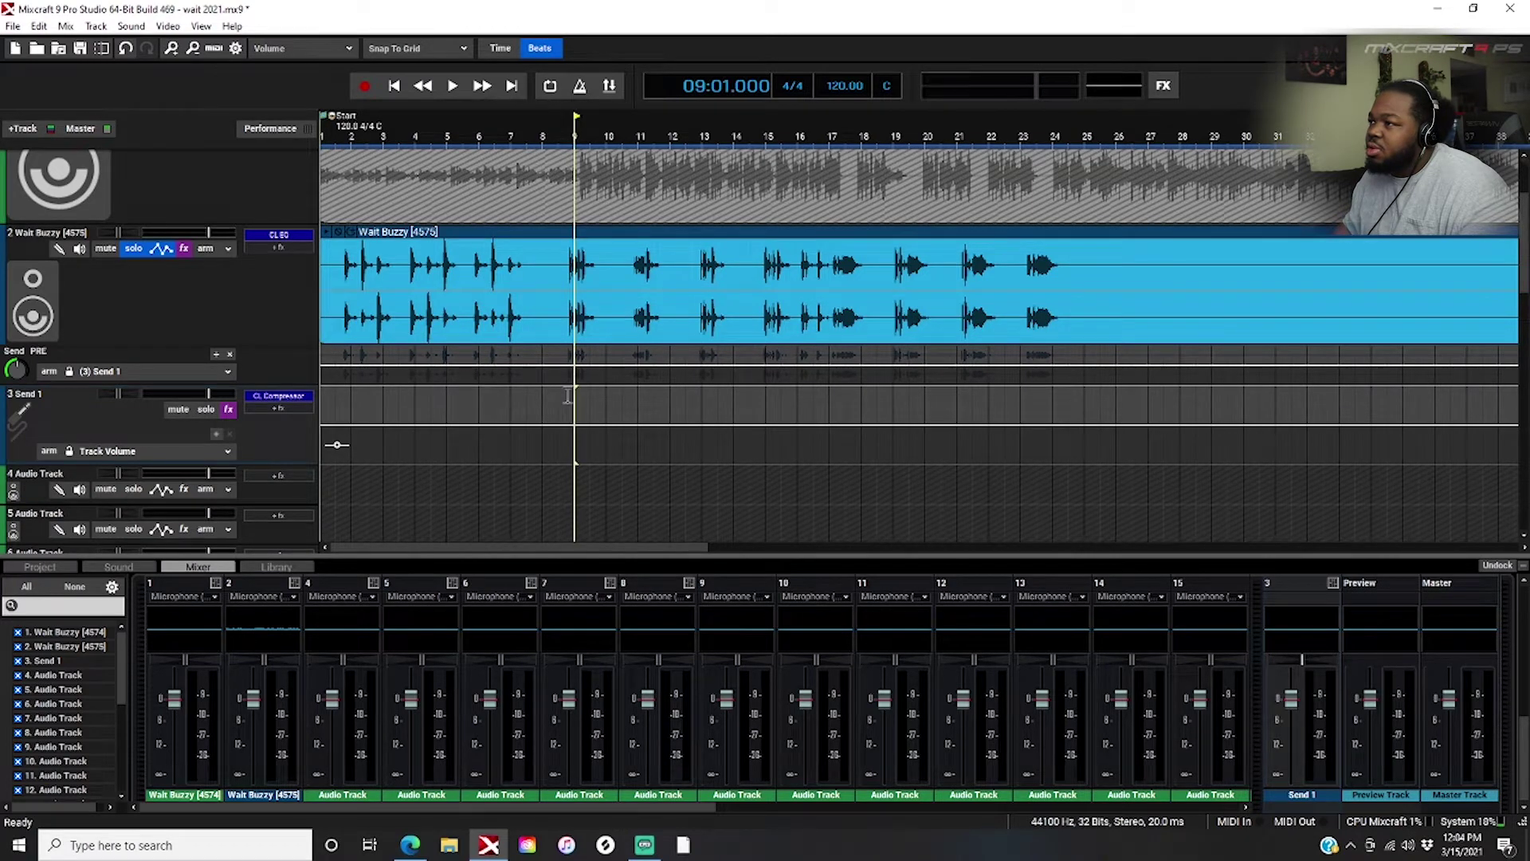
- Turn grid snapping off, place the playback position just before bar 9 and audition the soloed vocal with the compressed send
left_click(415, 48)
left_click(398, 67)
left_click(561, 411)
key("space")
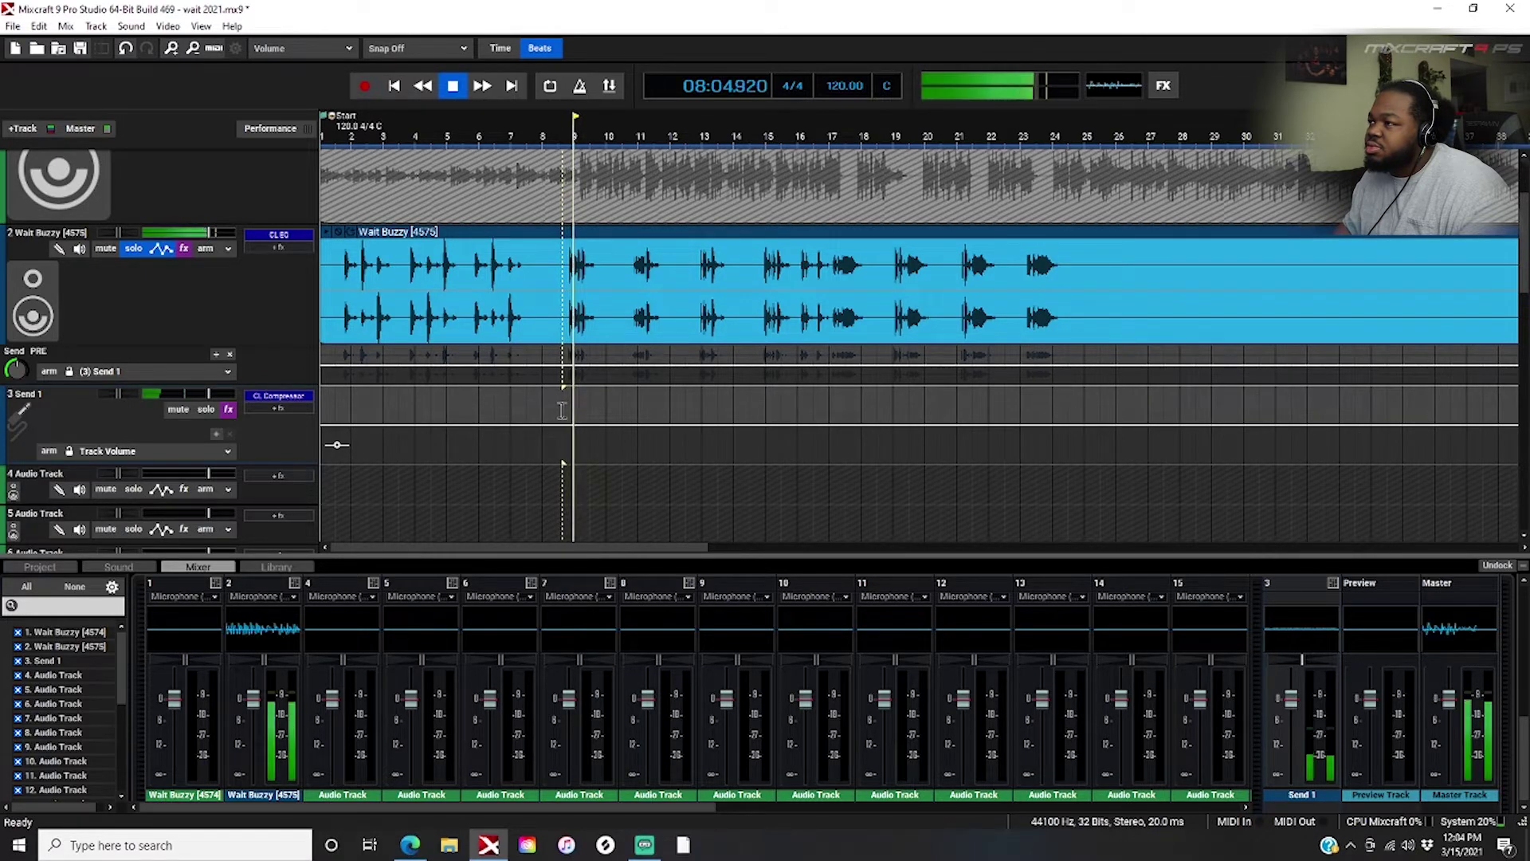
key("space")
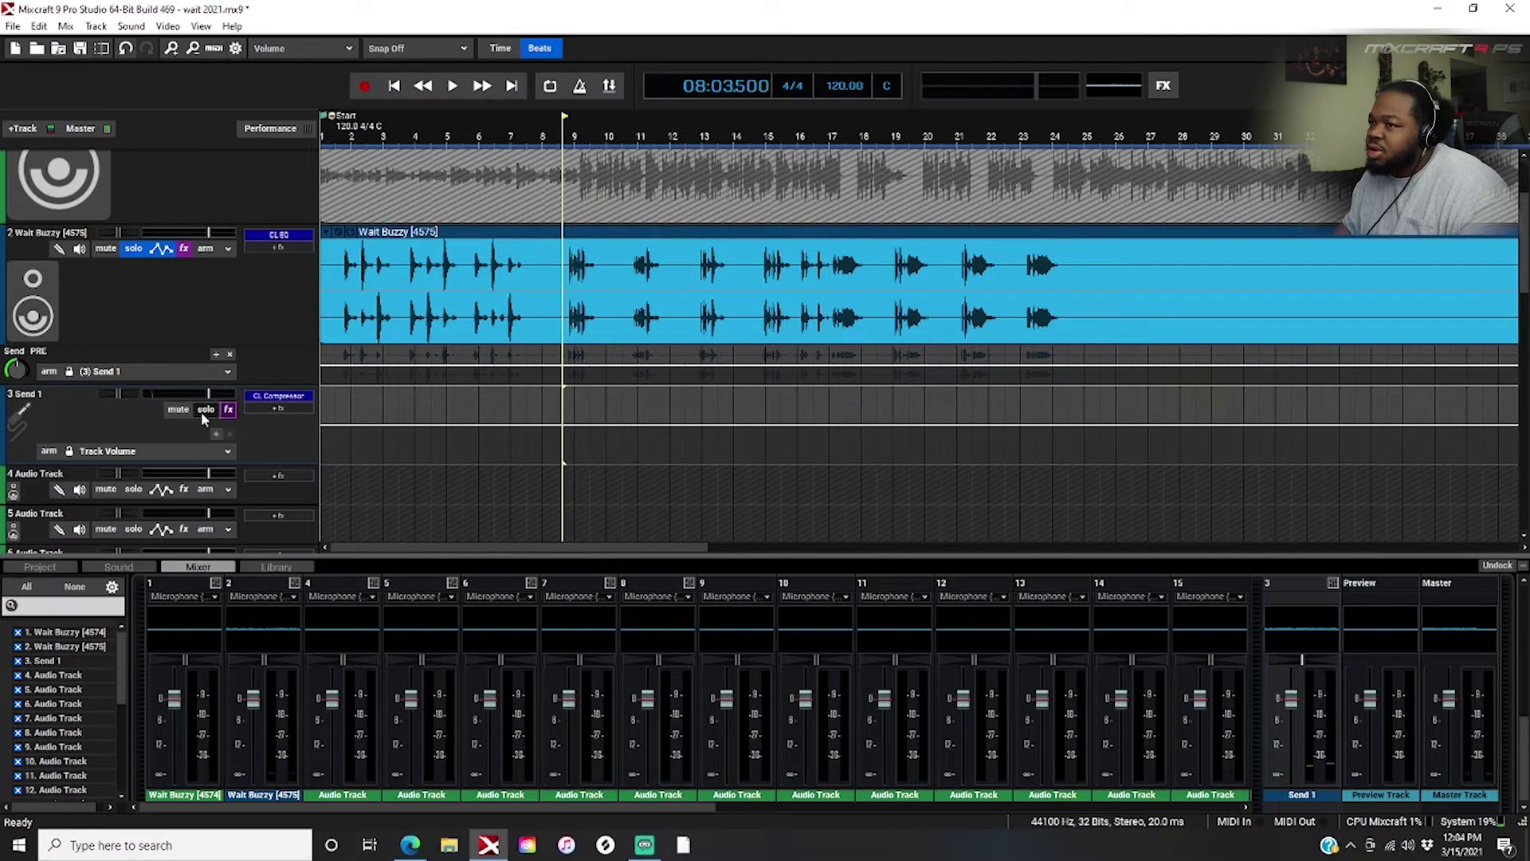
key("space")
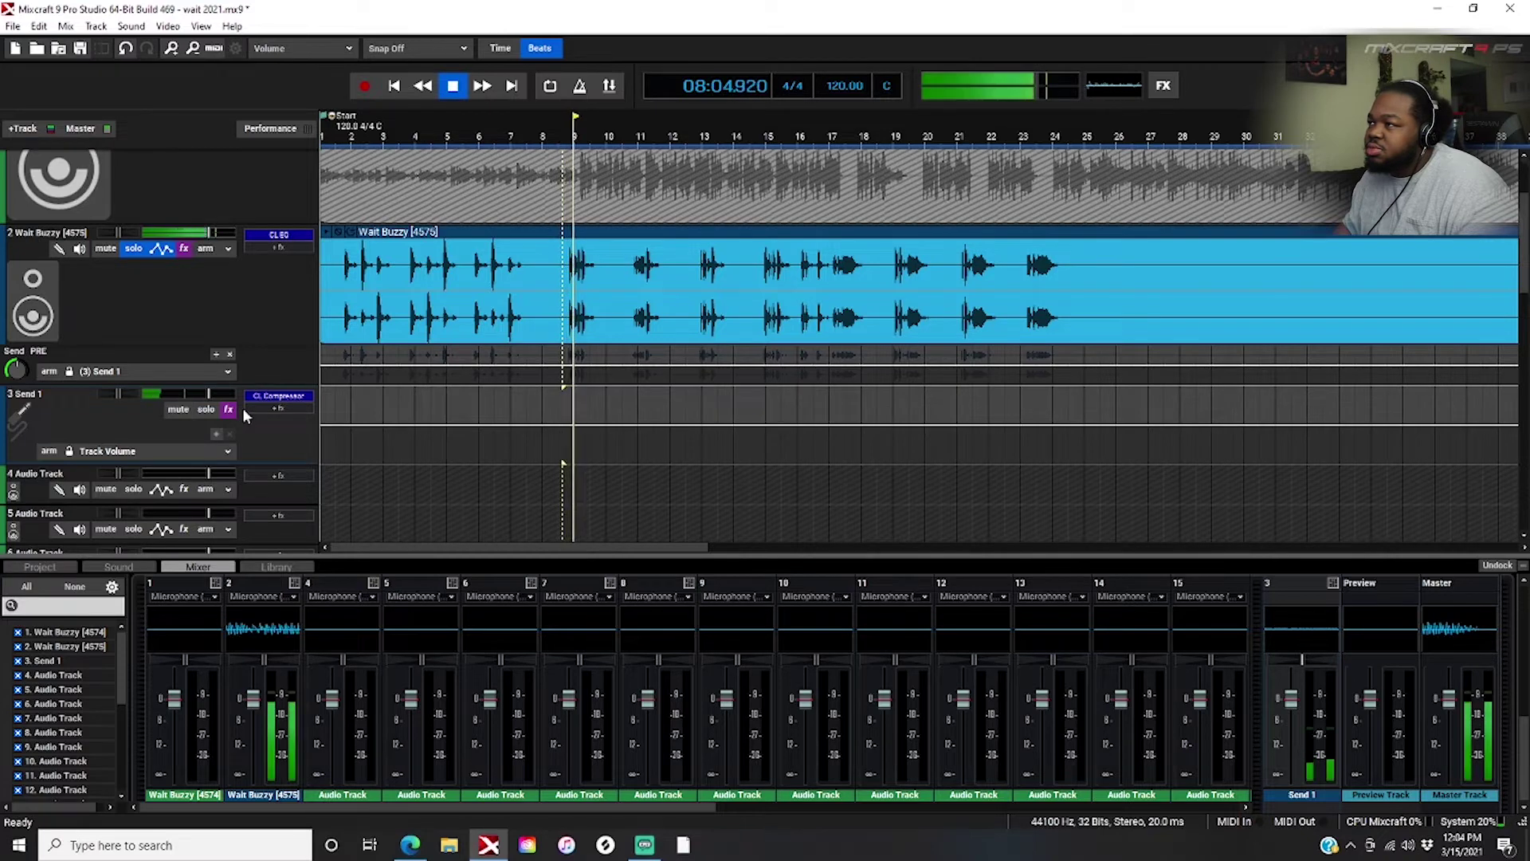
key("space")
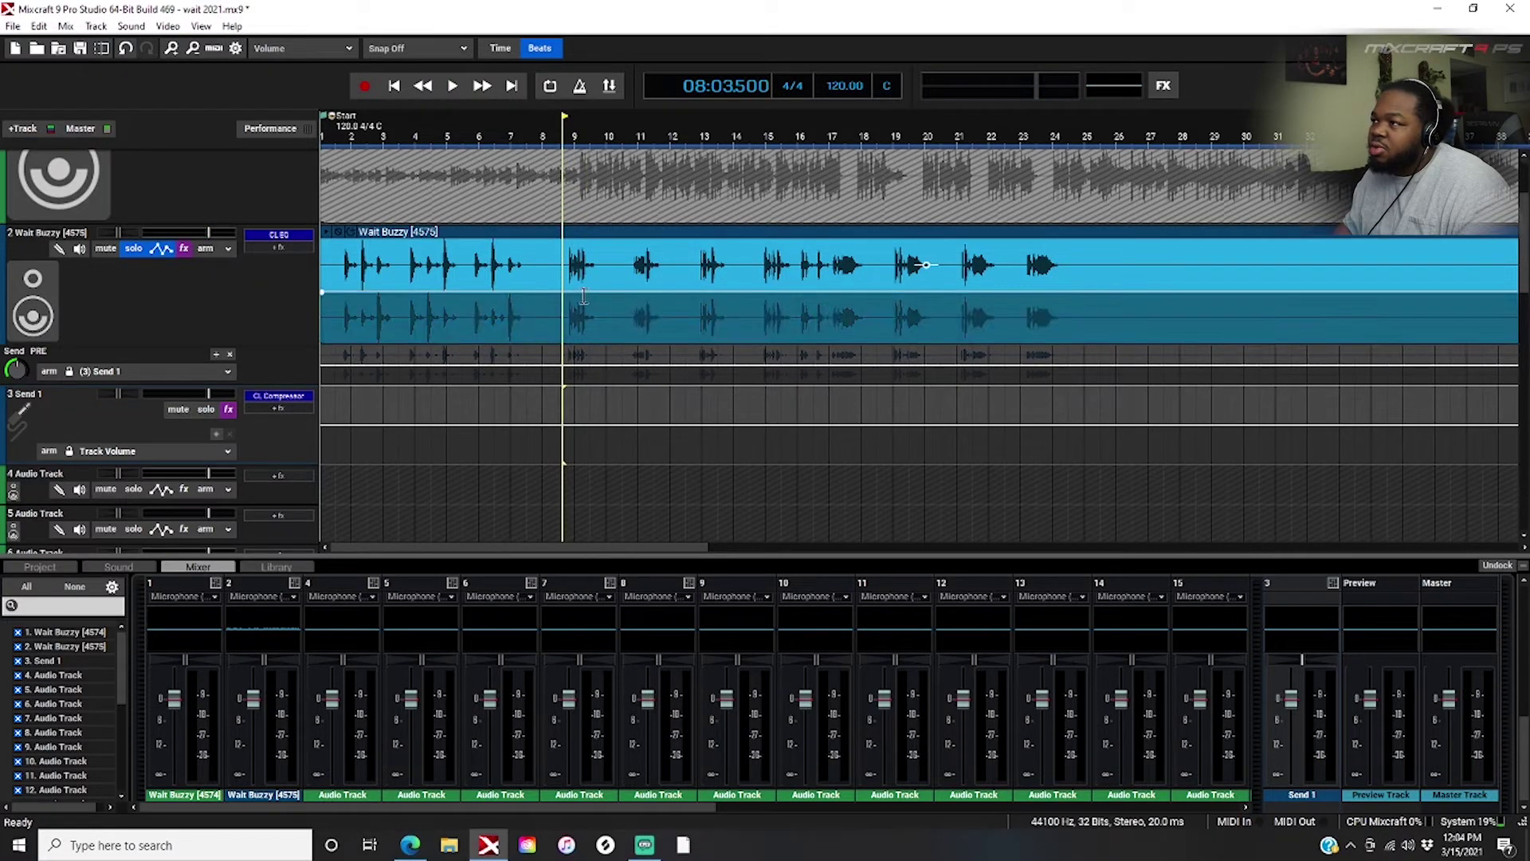
key("space")
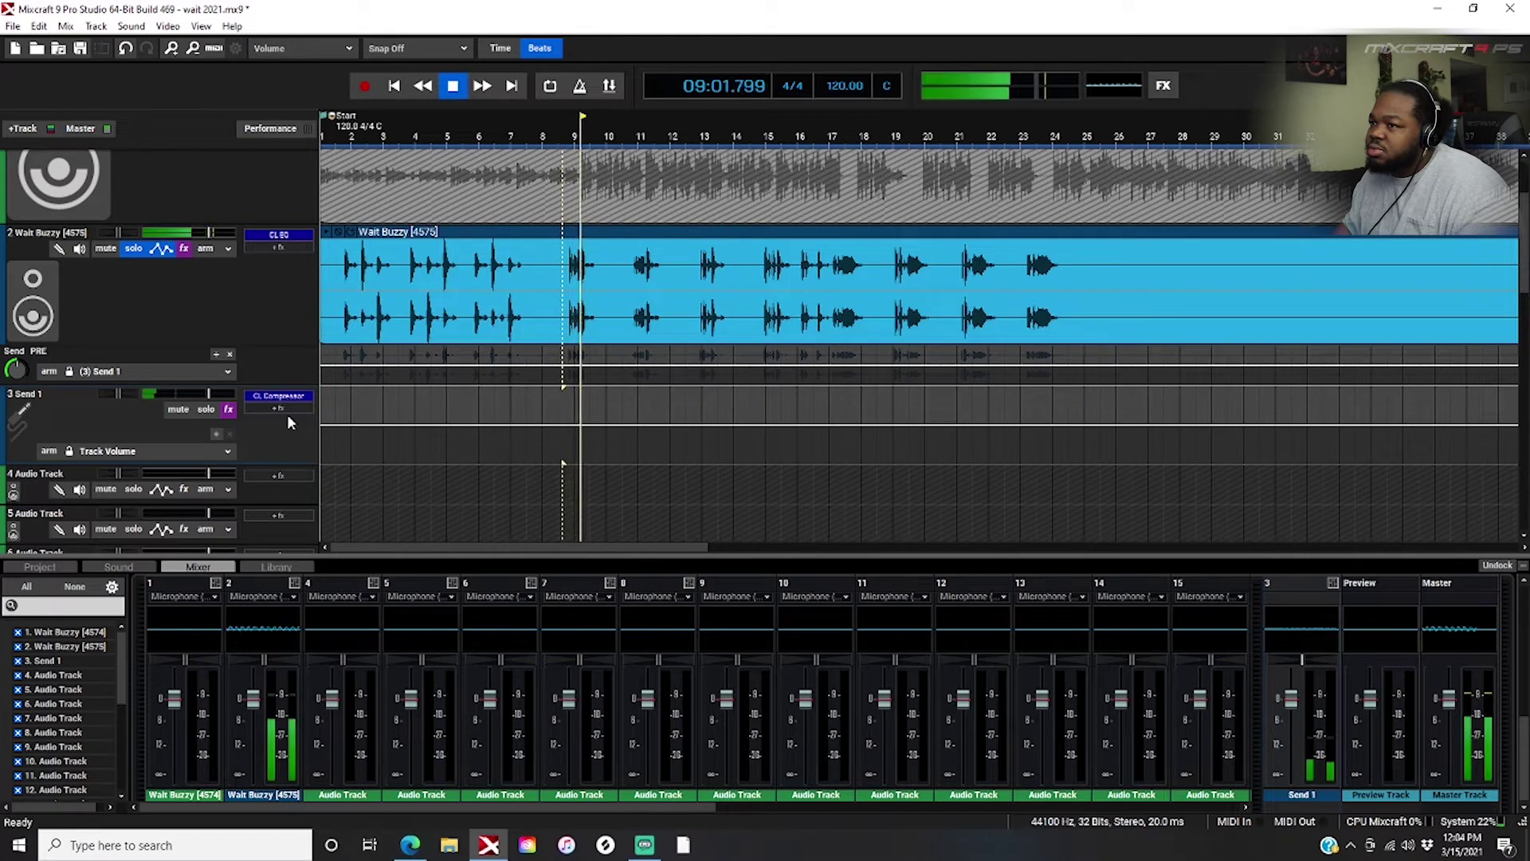
key("space")
- Compare the vocal phrase around bar 9 with the Send 1 track muted and unmuted
left_click(179, 410)
key("space")
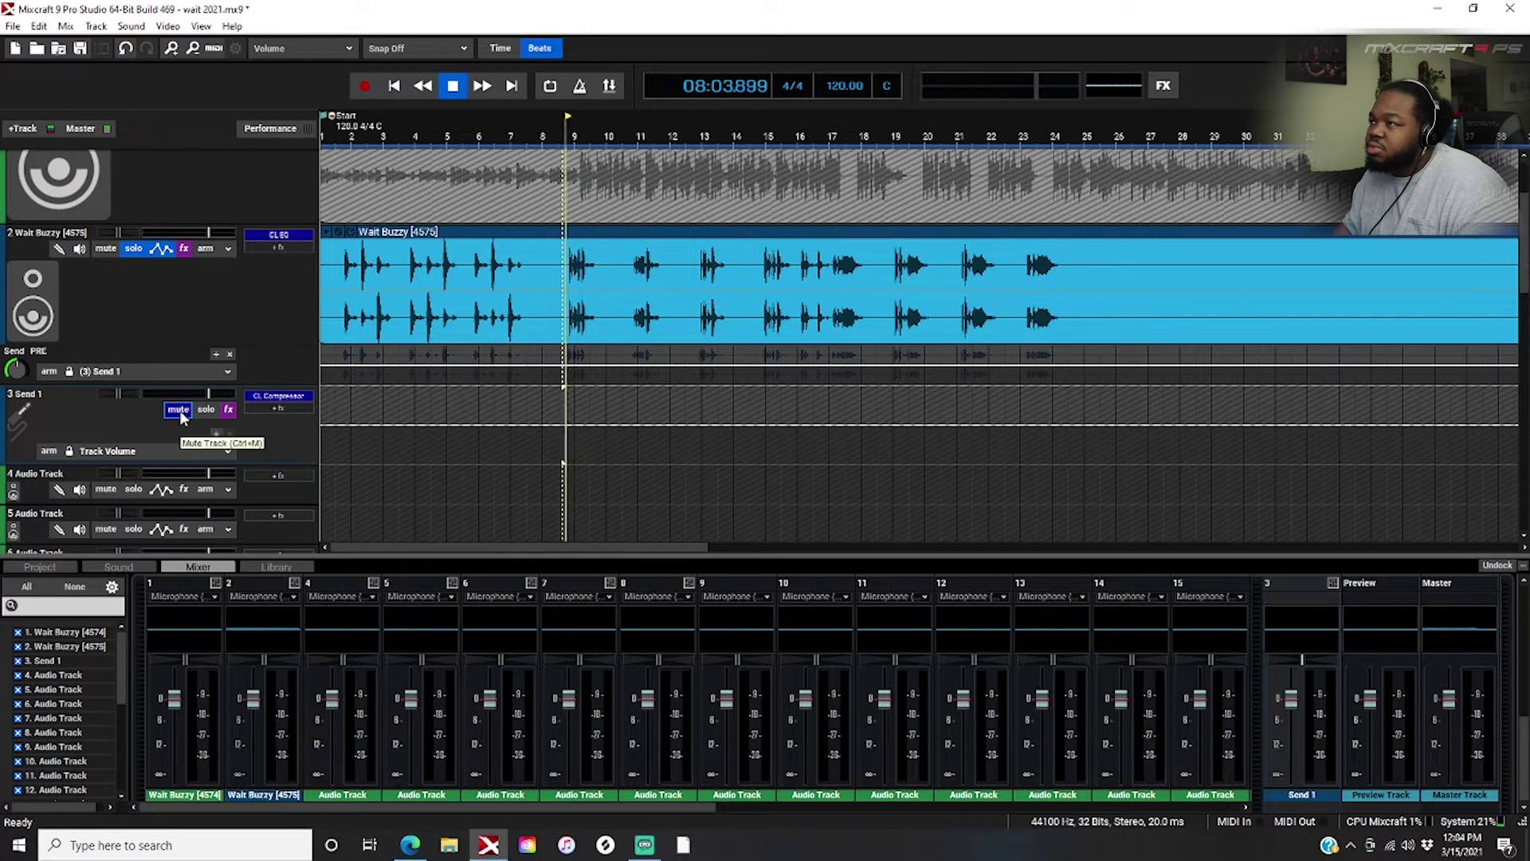
key("space")
key("space")
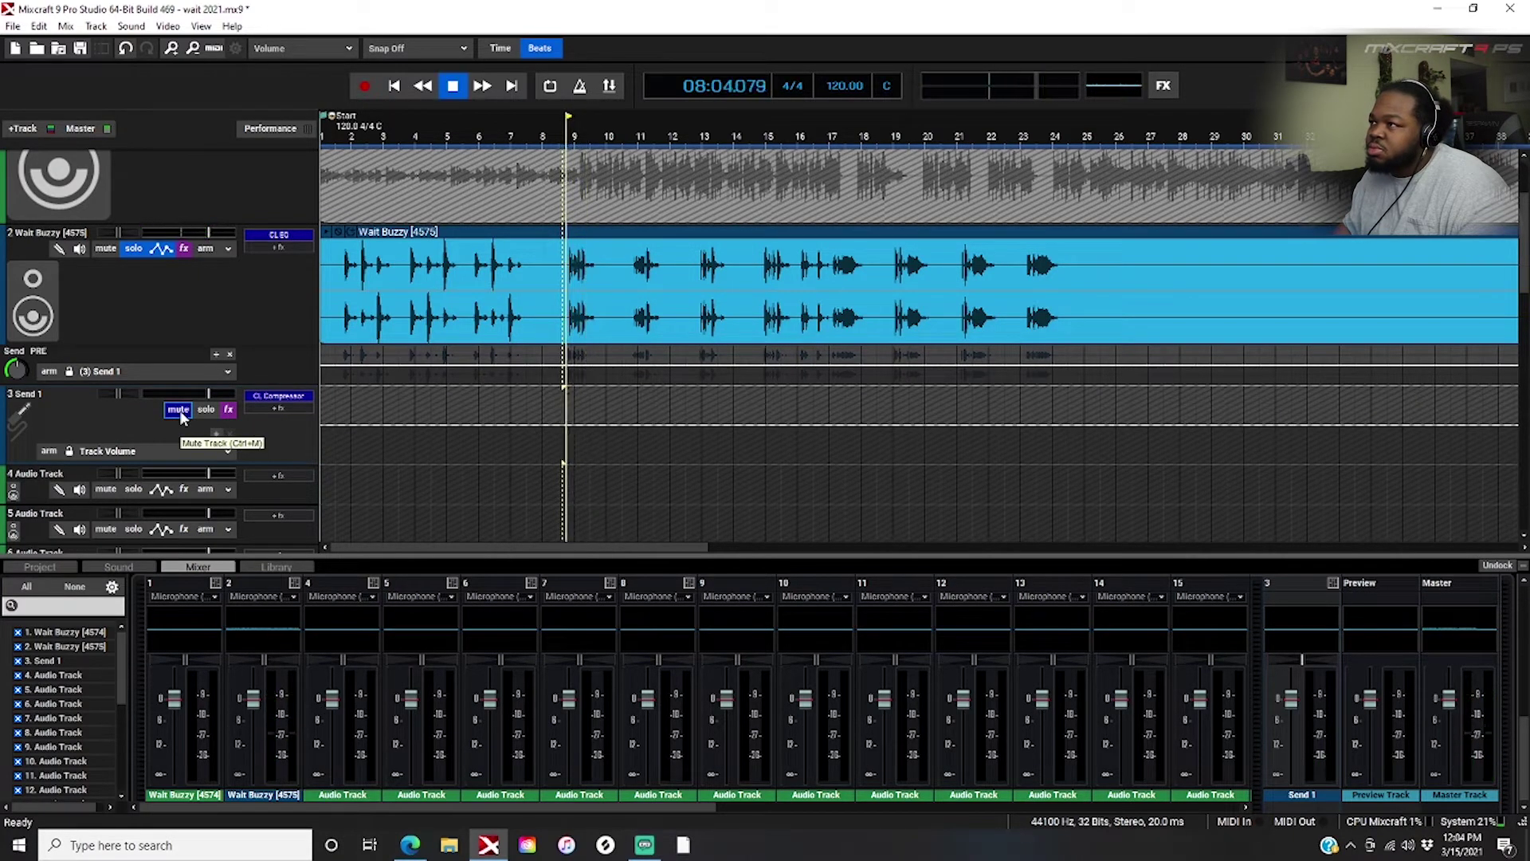
left_click(180, 410)
key("space")
key("space")
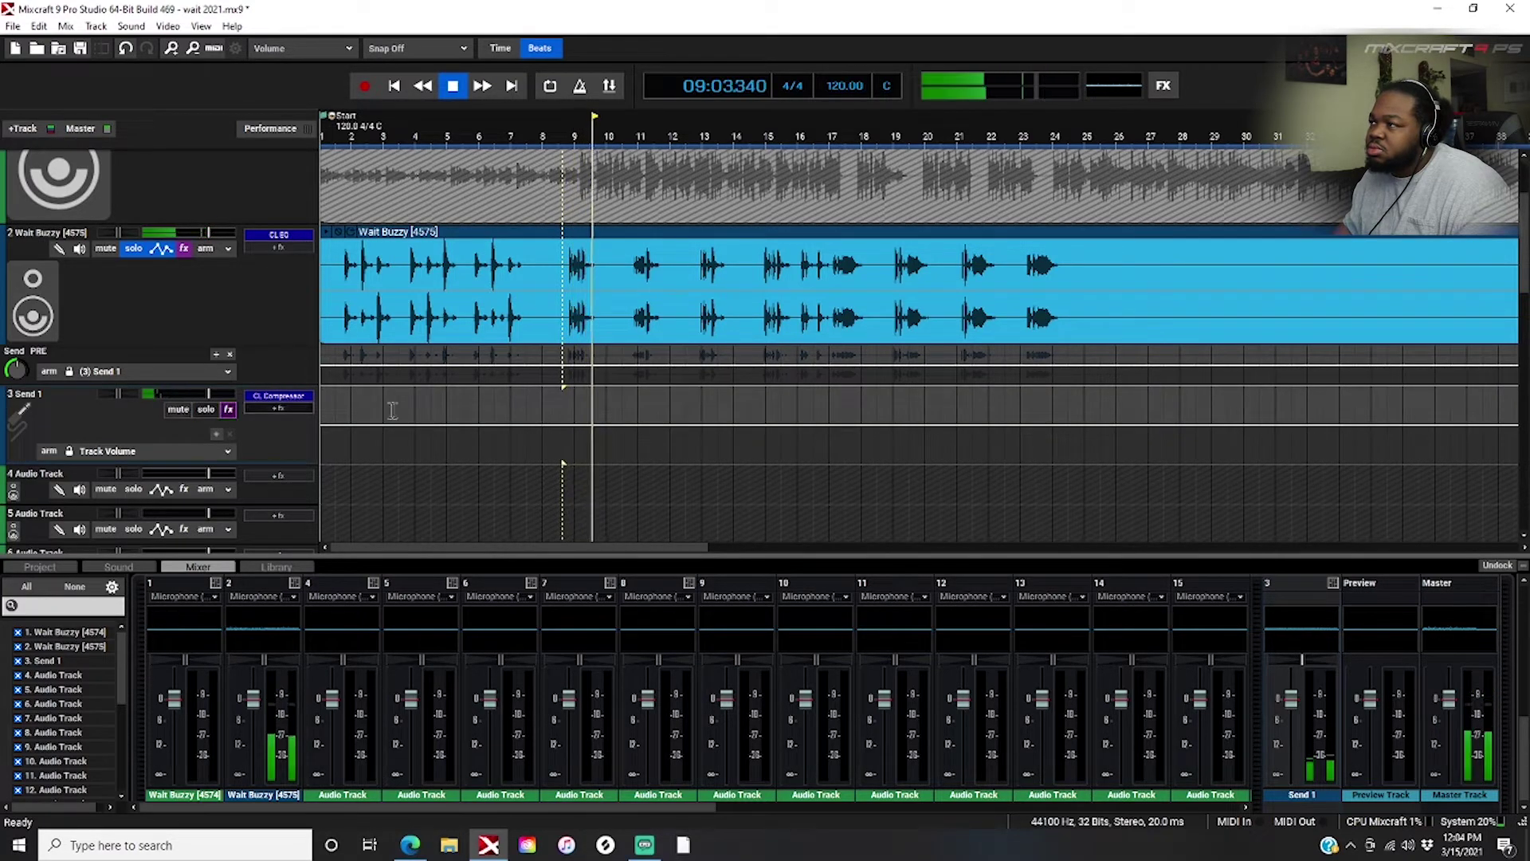
key("space")
- Play the vocal from just before bar 11 and compare it with the Send 1 track muted and unmuted
key("space")
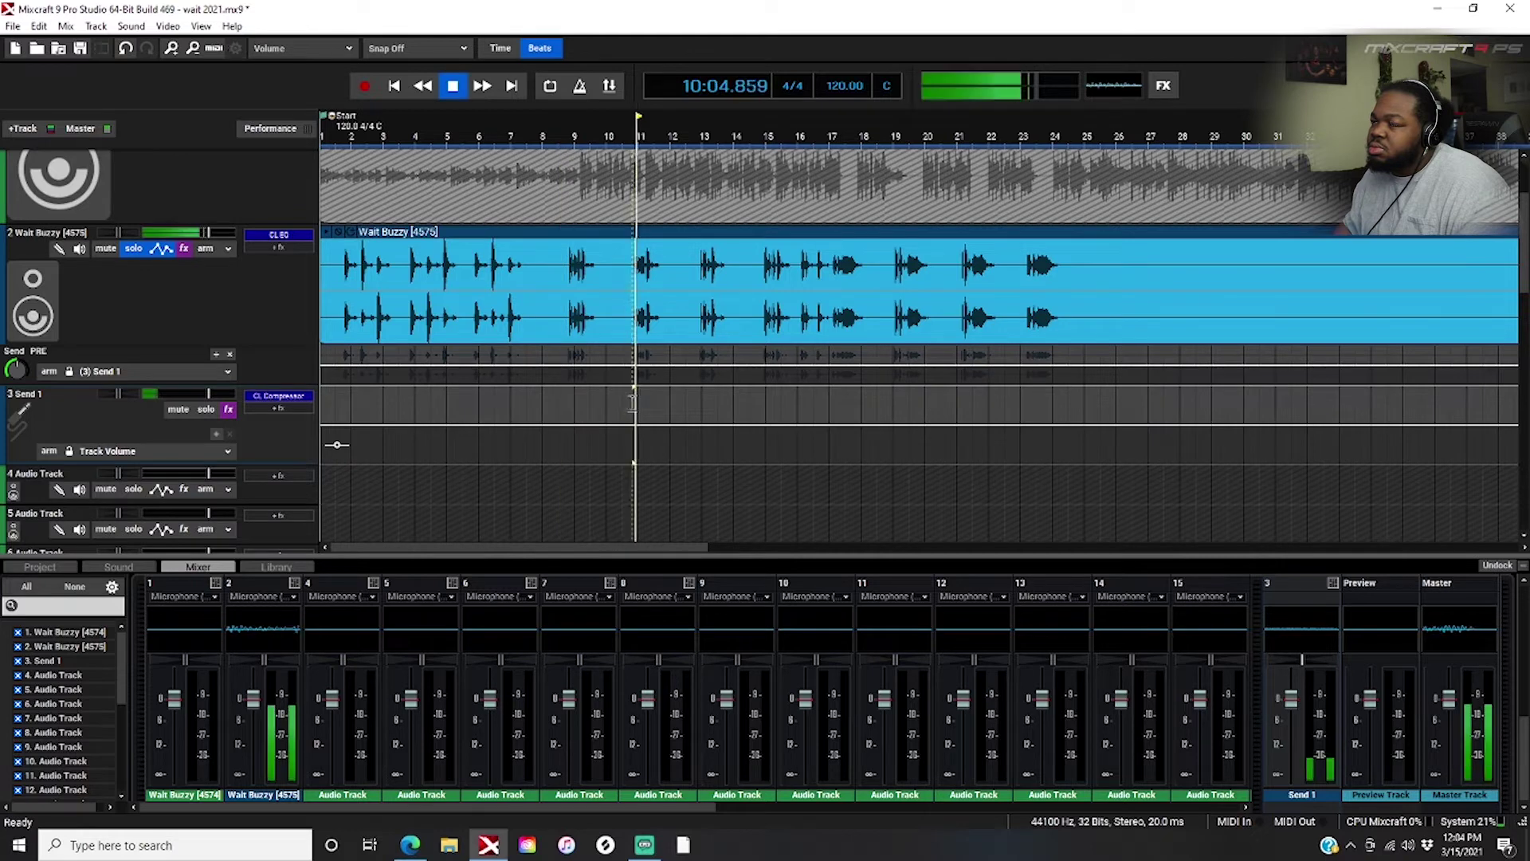
left_click(179, 410)
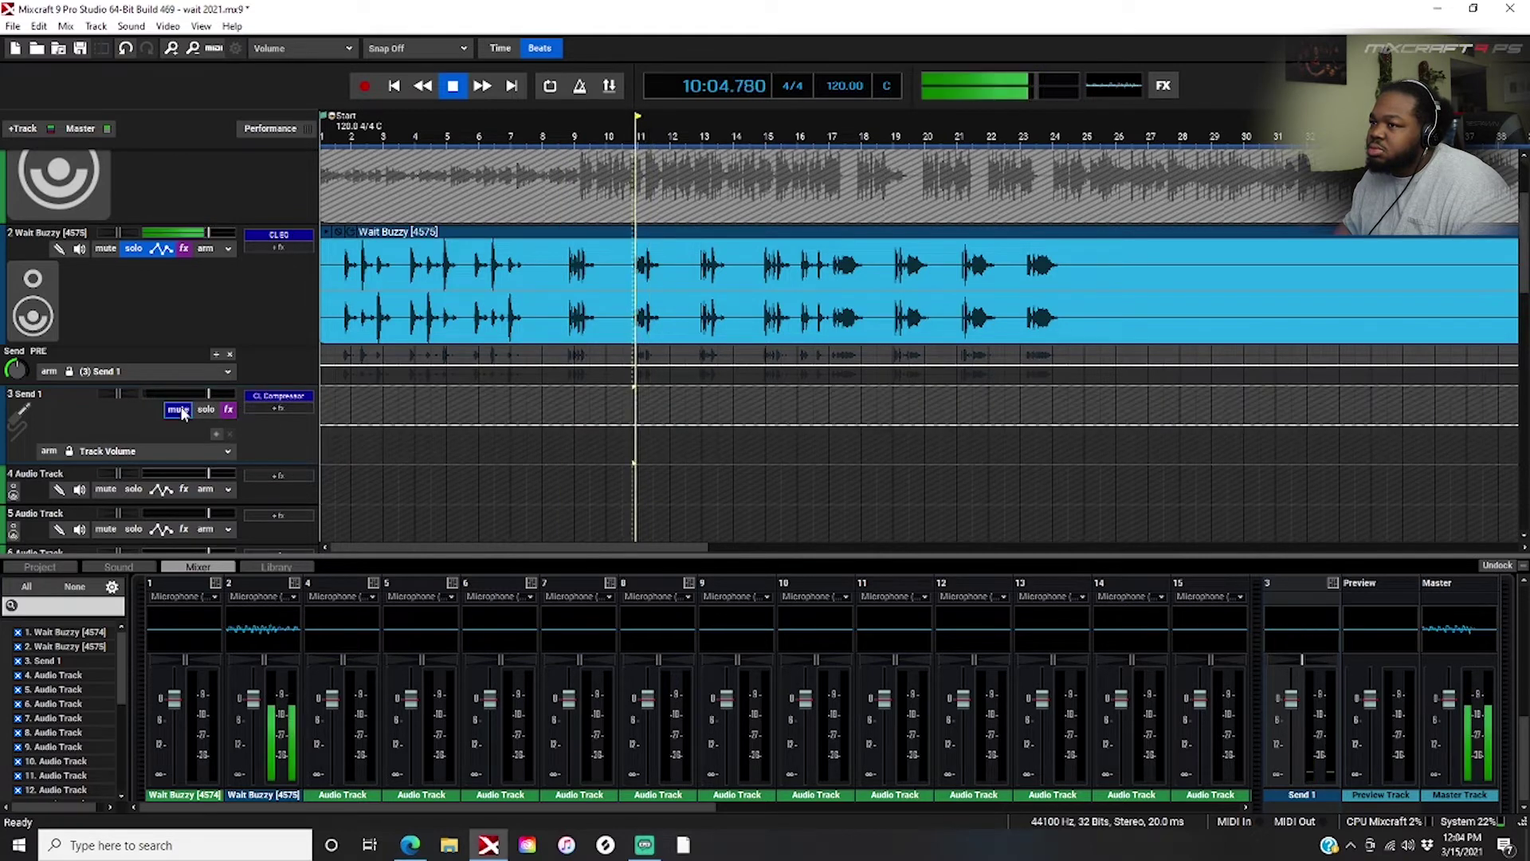
key("space")
left_click(177, 410)
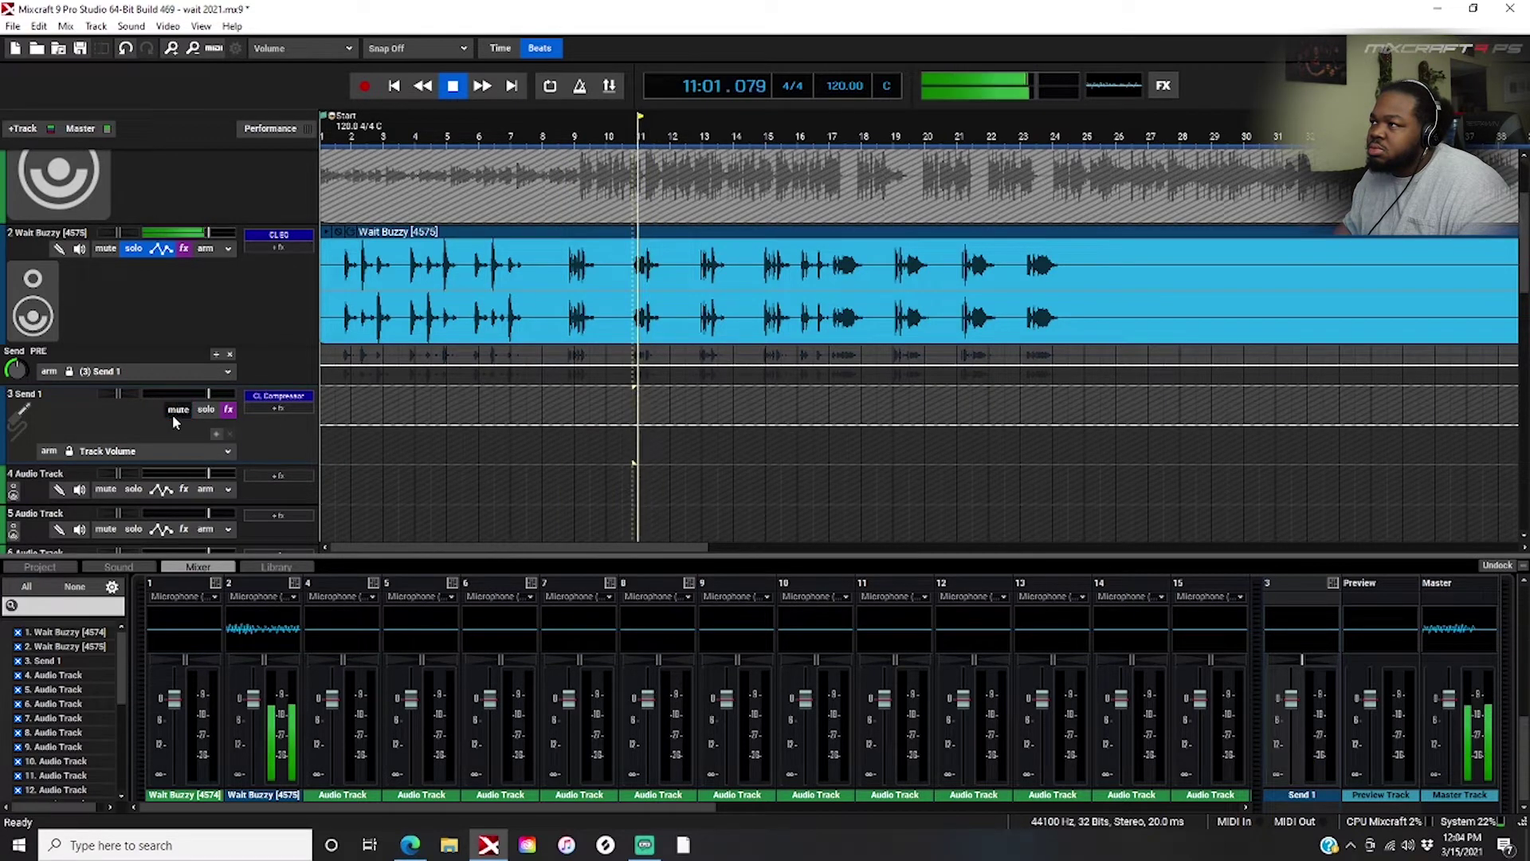
key("space")
key("space")
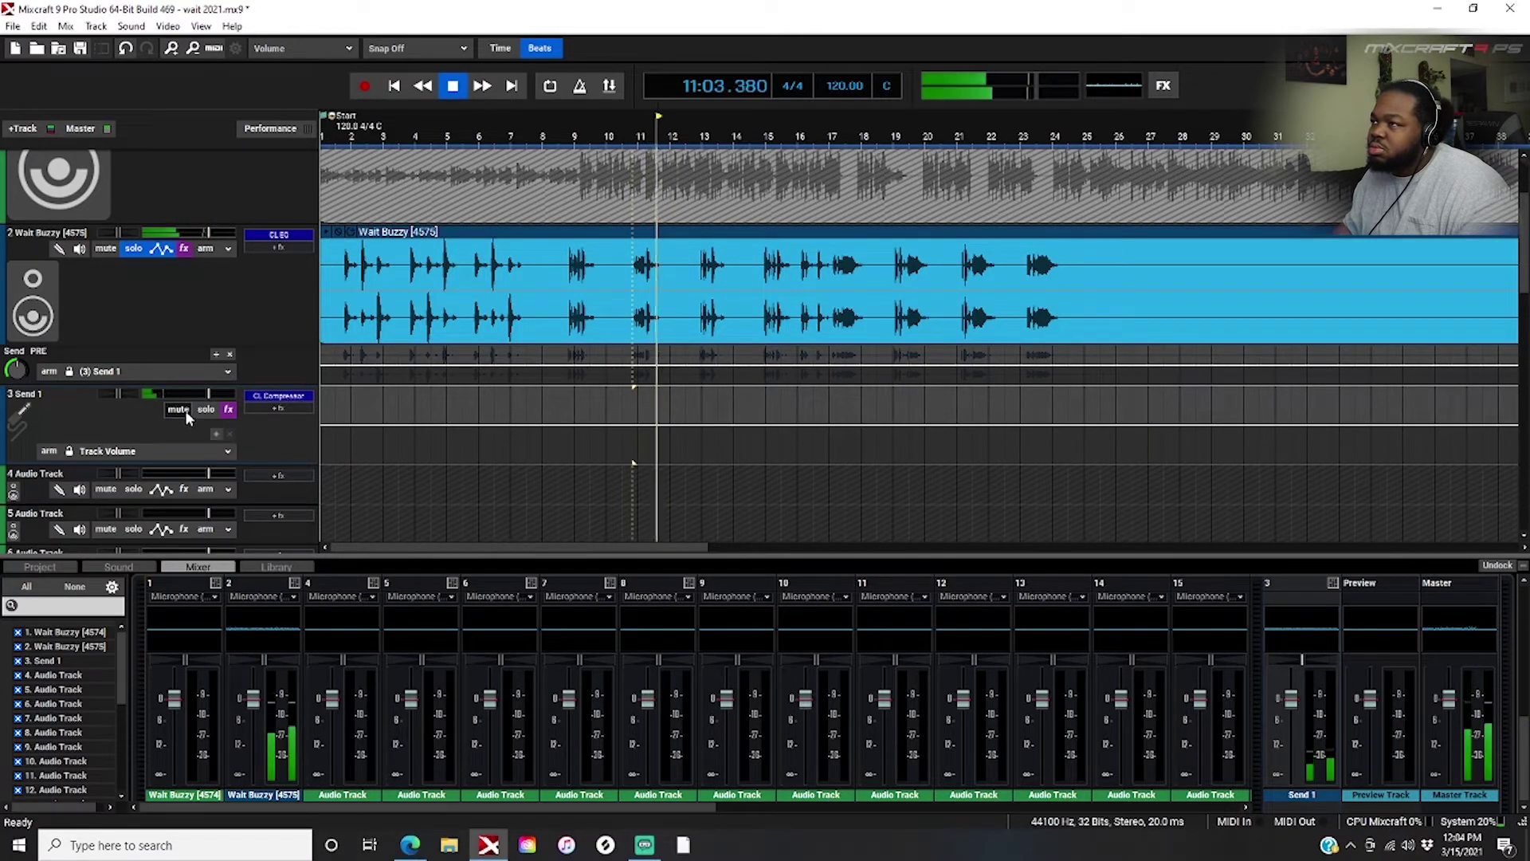
key("space")
- Adjust the threshold of the Classic Compressor on Send 1 and raise its output level to 4 dB
left_click(306, 398)
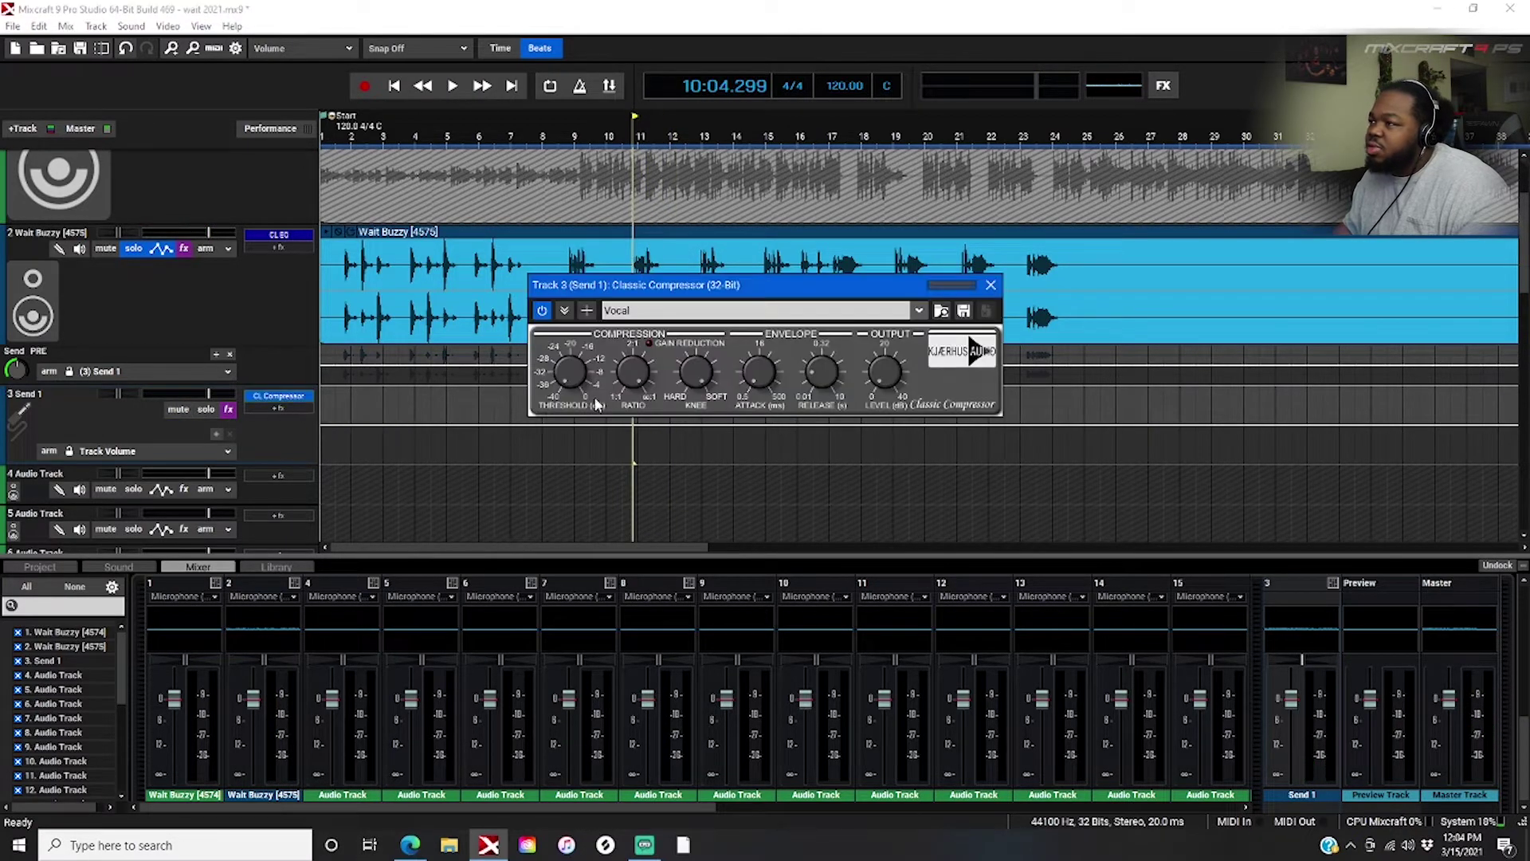
left_click_drag(574, 380, 574, 363)
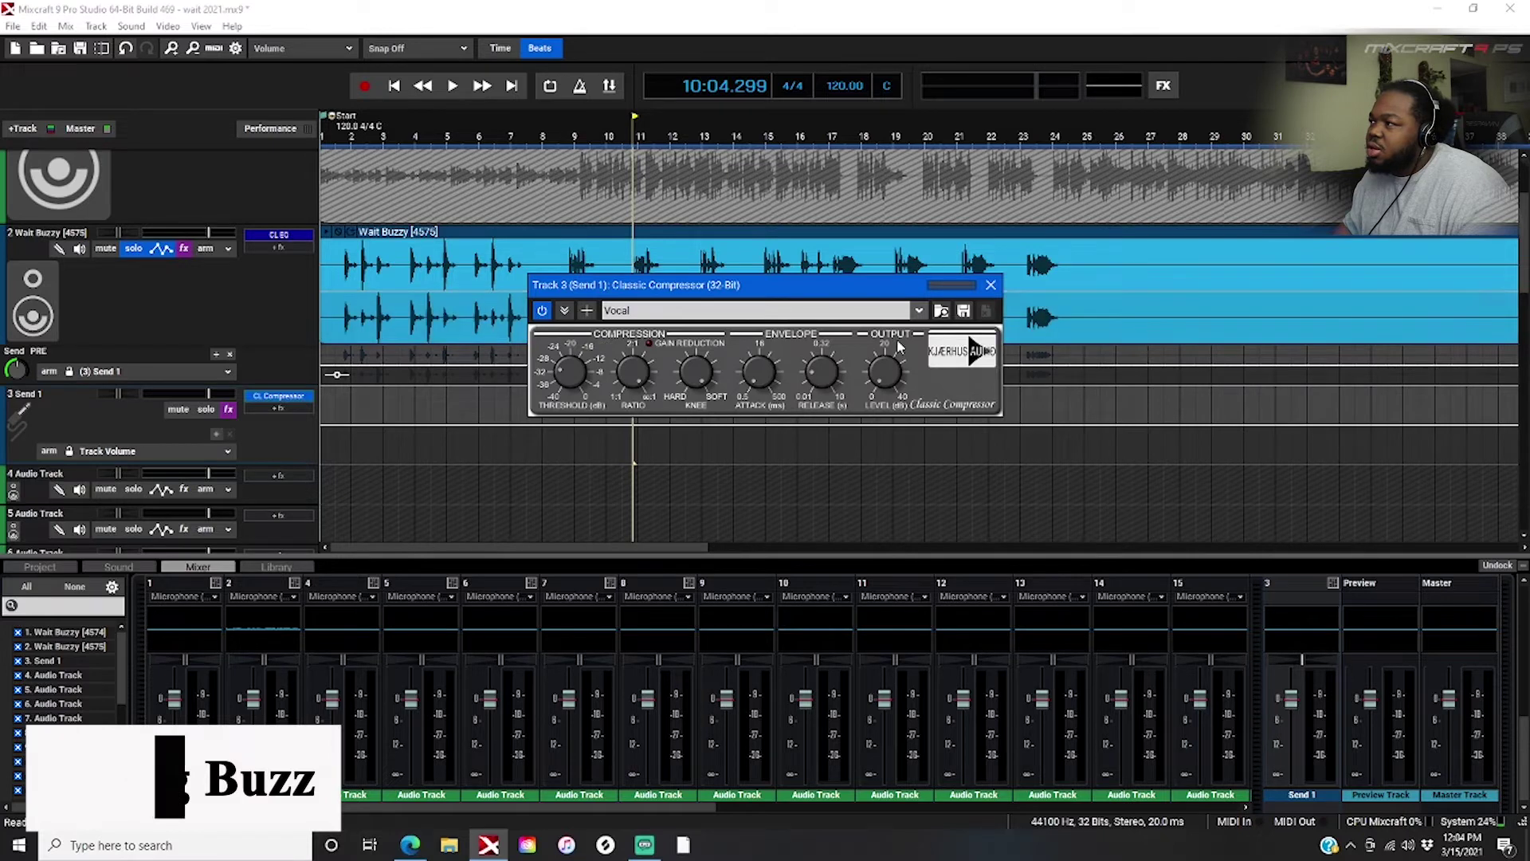
left_click_drag(881, 385, 879, 379)
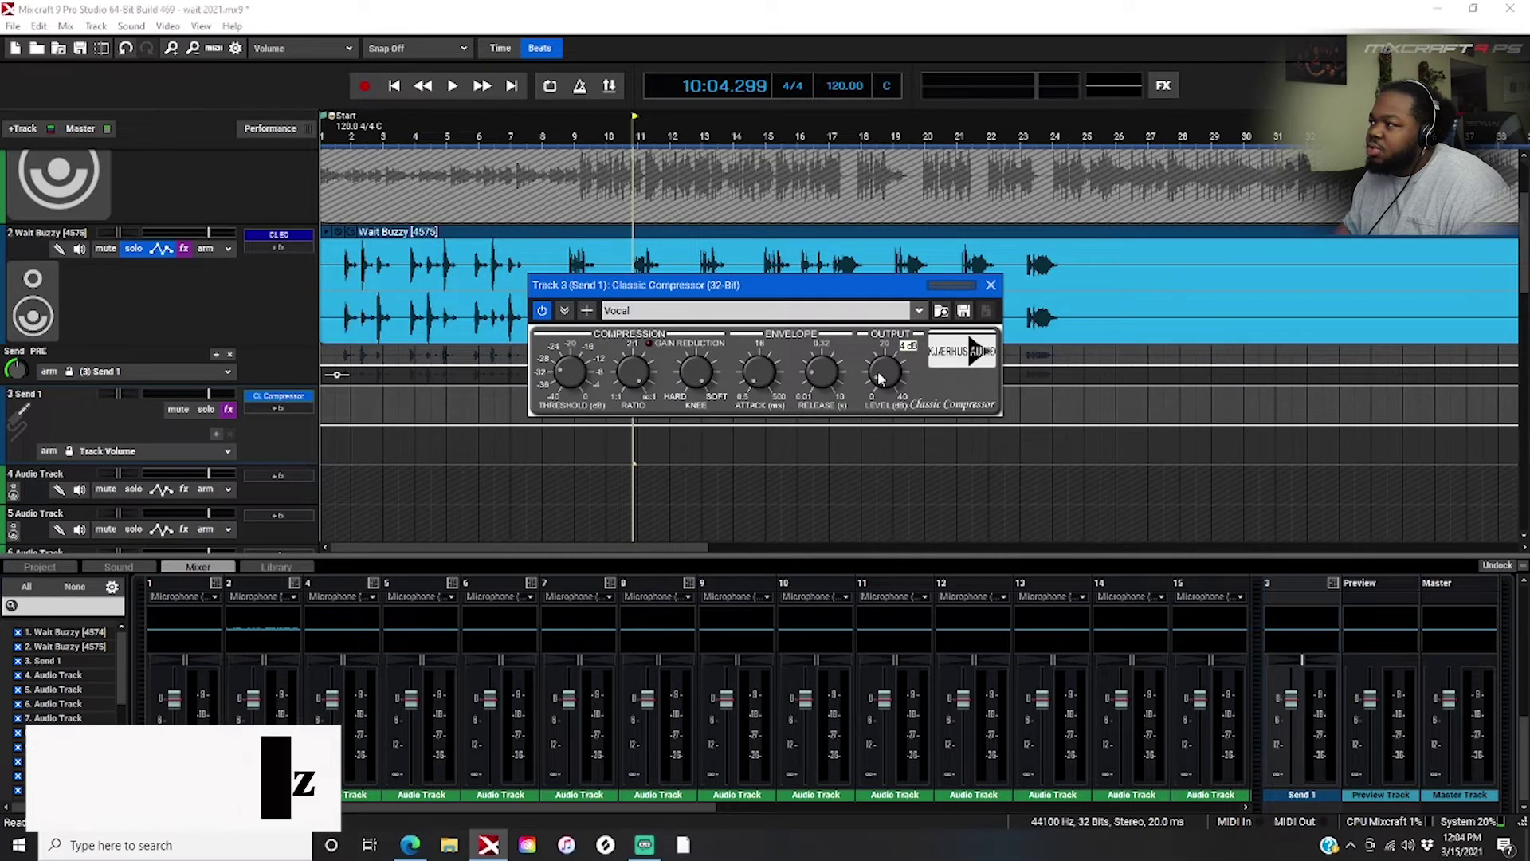
left_click(989, 284)
- Audition the bar 11 phrase with the adjusted compressor, then mute Send 1 and replay the phrase
key("space")
key("space")
left_click(179, 409)
key("space")
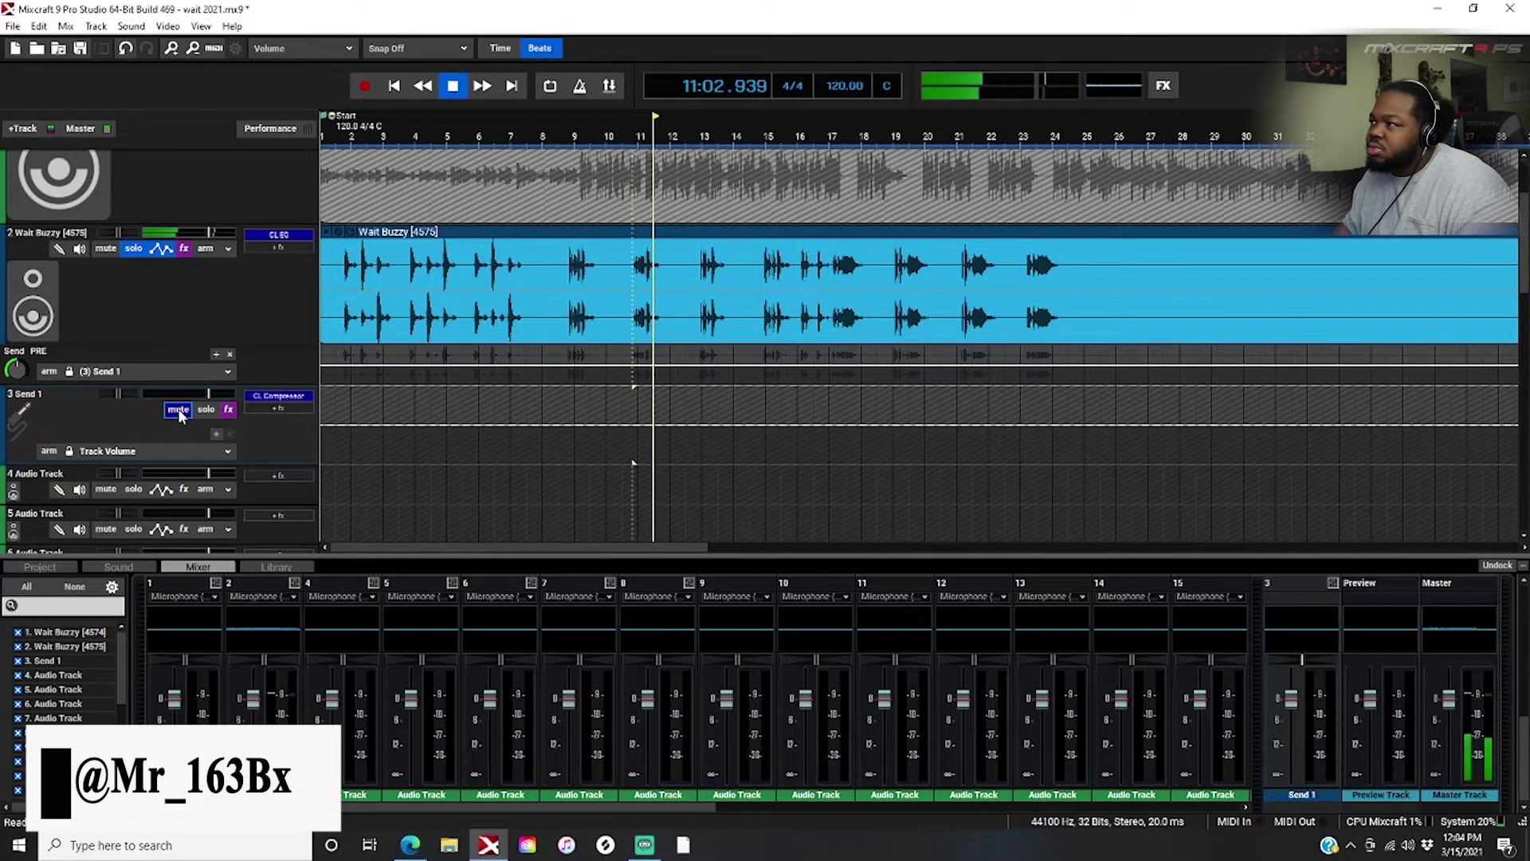
key("space")
key("space")
key("space")
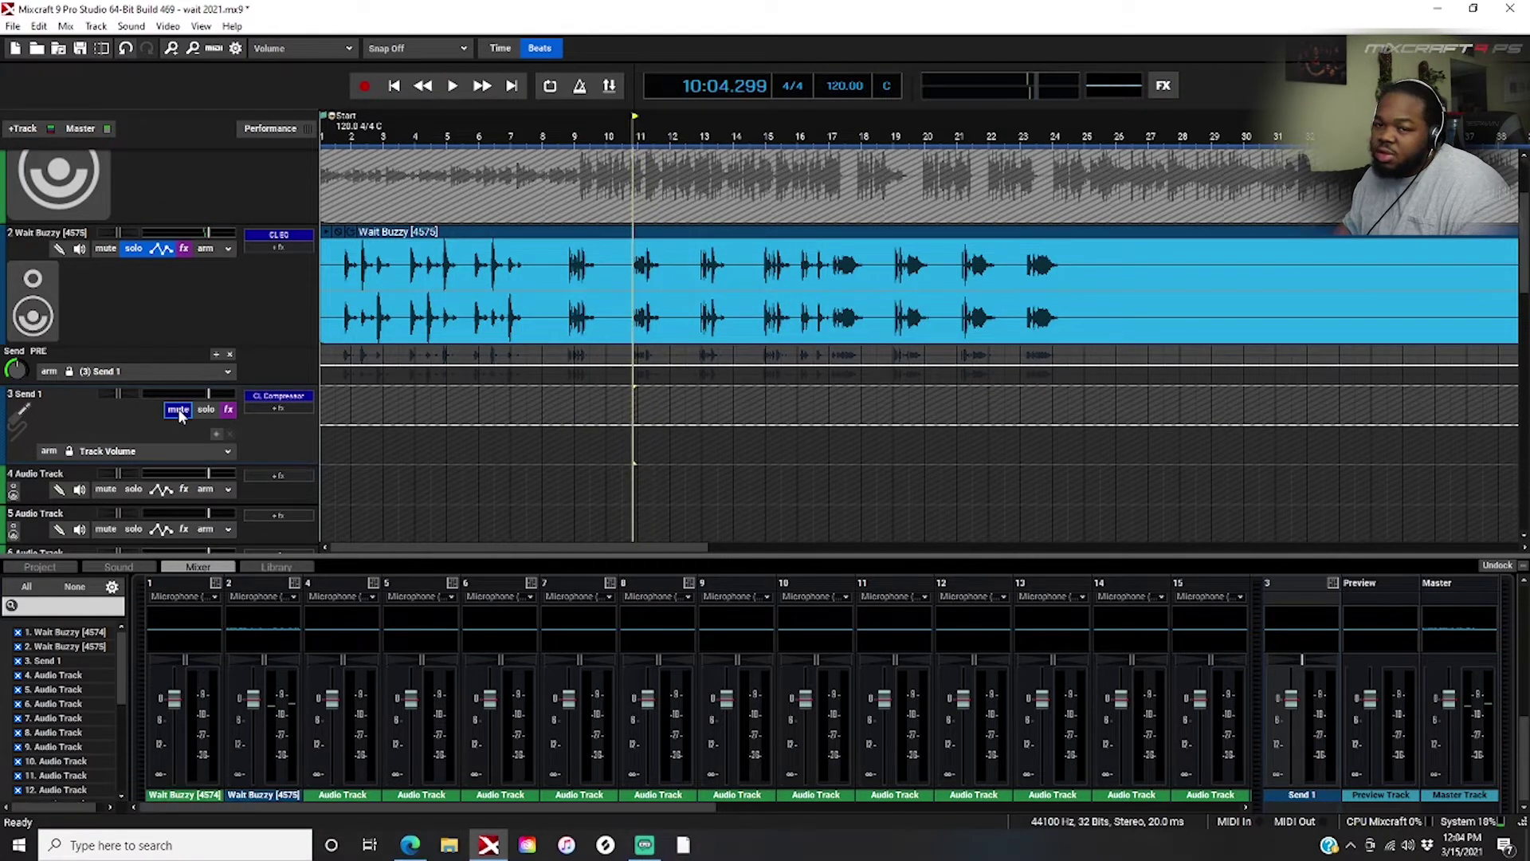
key("space")
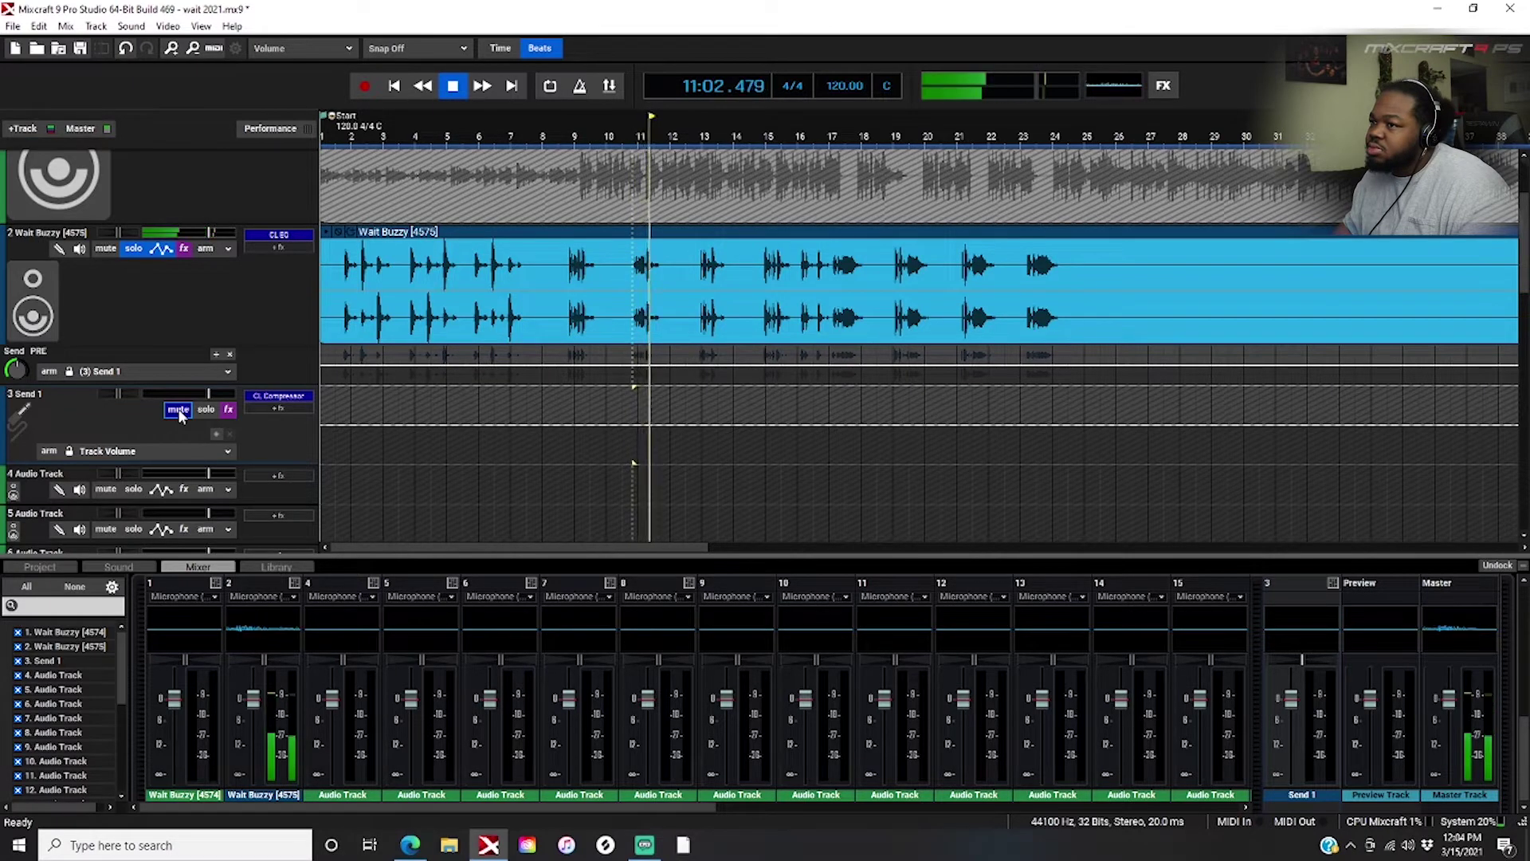
key("space")
- Unmute the Send 1 track and replay the bar 11 phrase with the compressed send
left_click(179, 410)
key("space")
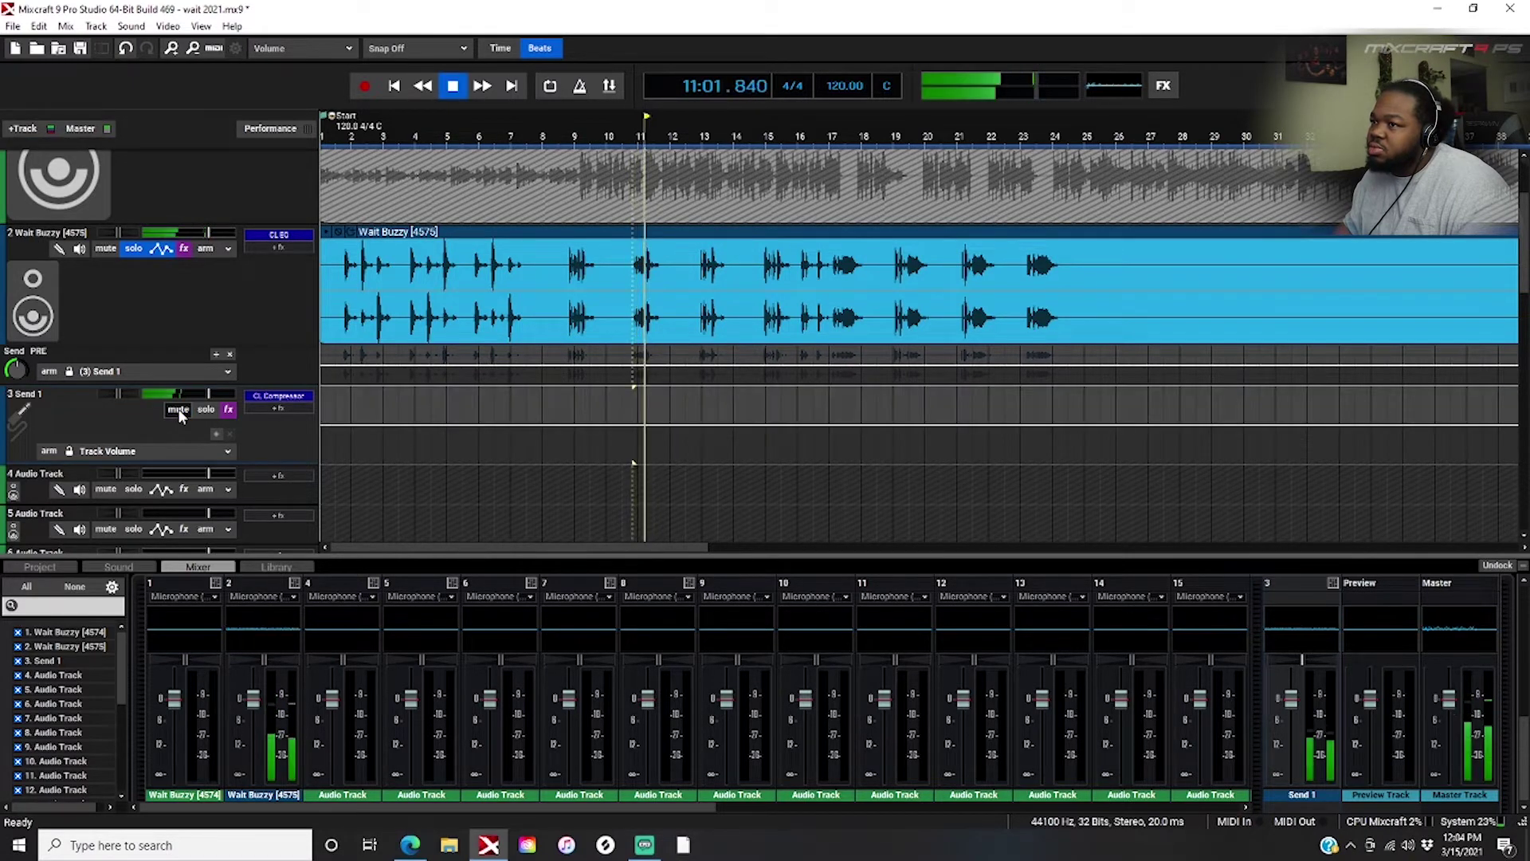
key("space")
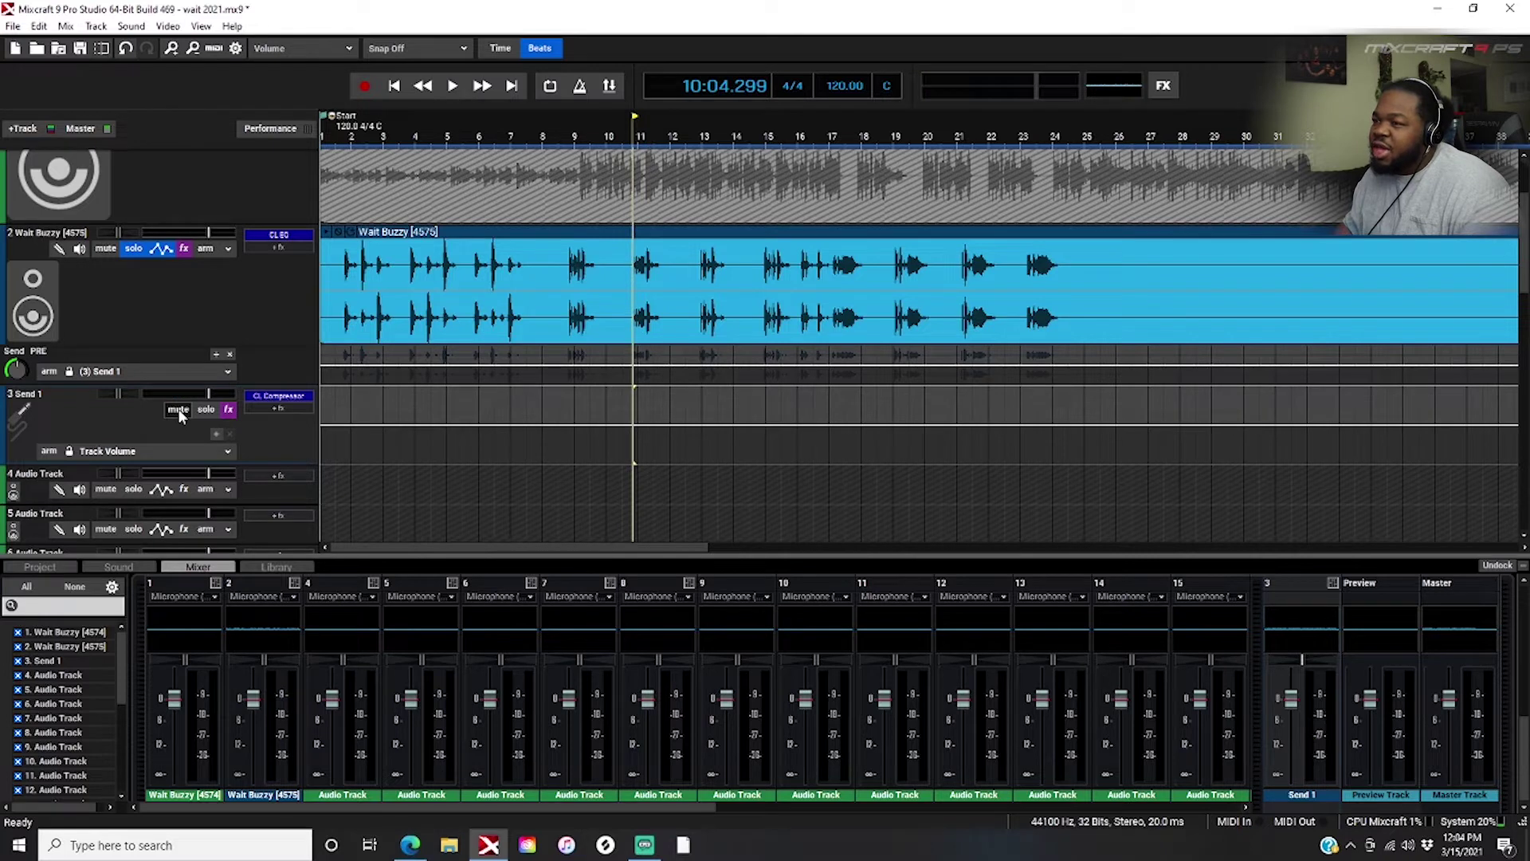
key("space")
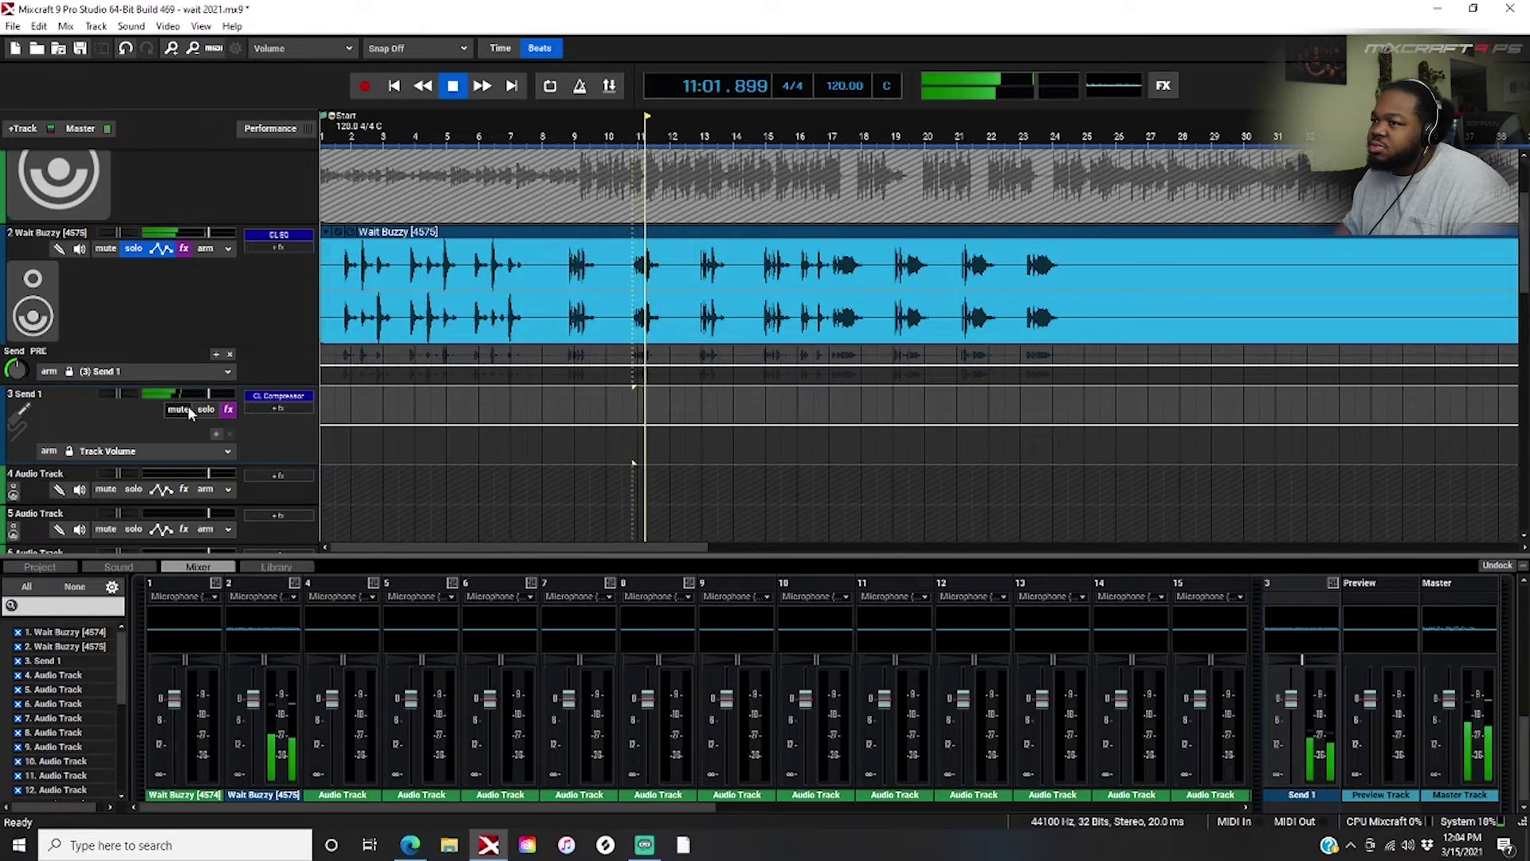
- Replay the bar 11 phrase with the compressed send, muting Send 1 to compare it with the dry vocal
key("space")
key("space")
left_click(178, 410)
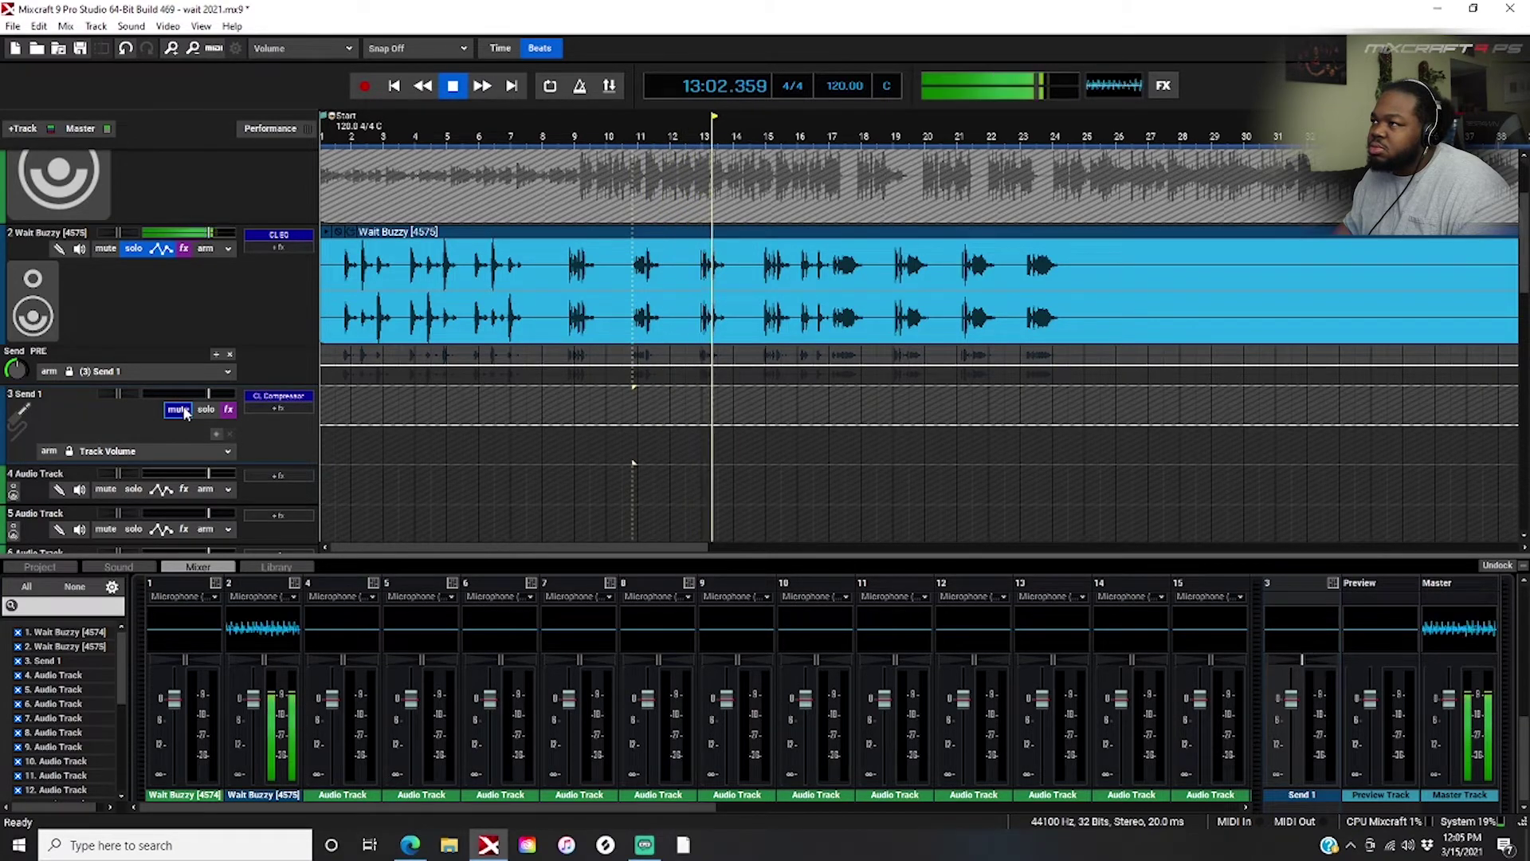
key("space")
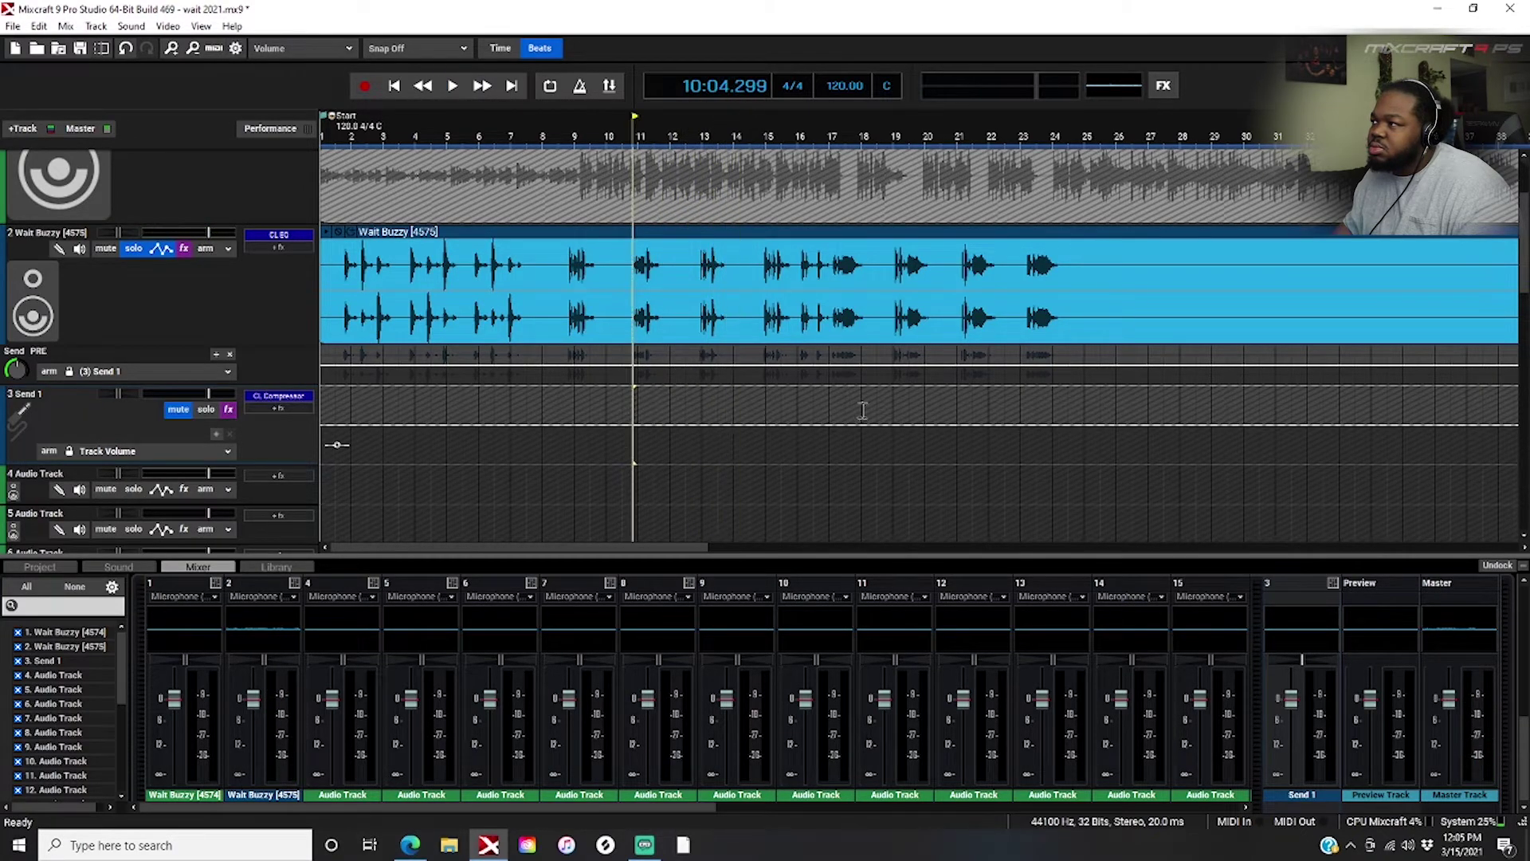
- Play the vocal from bar 16 with Send 1 muted, and replay it with Send 1 unmuted
left_click(801, 398)
key("space")
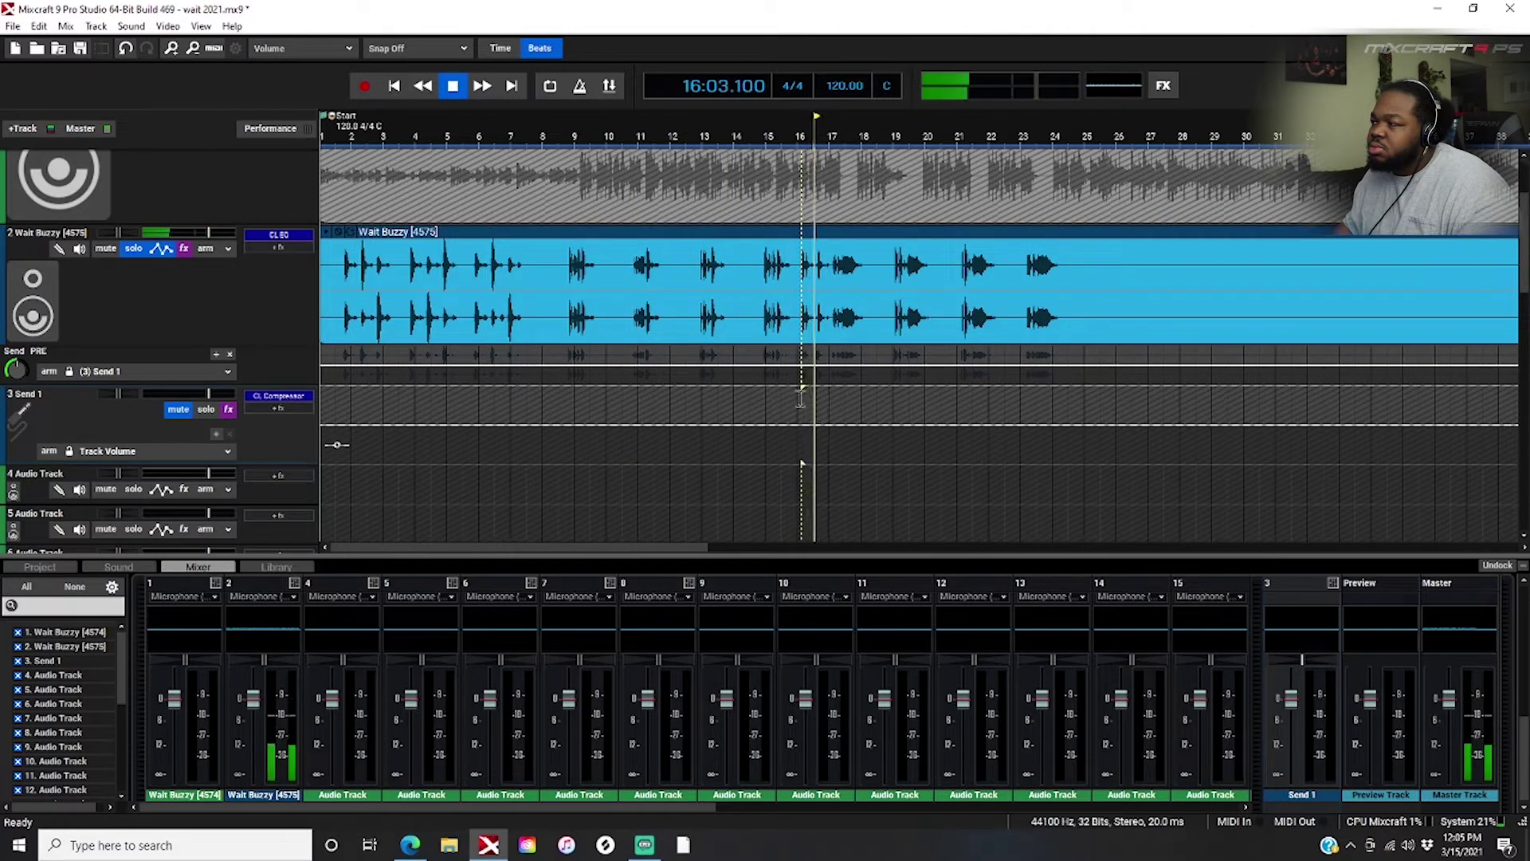
key("space")
left_click(177, 410)
key("space")
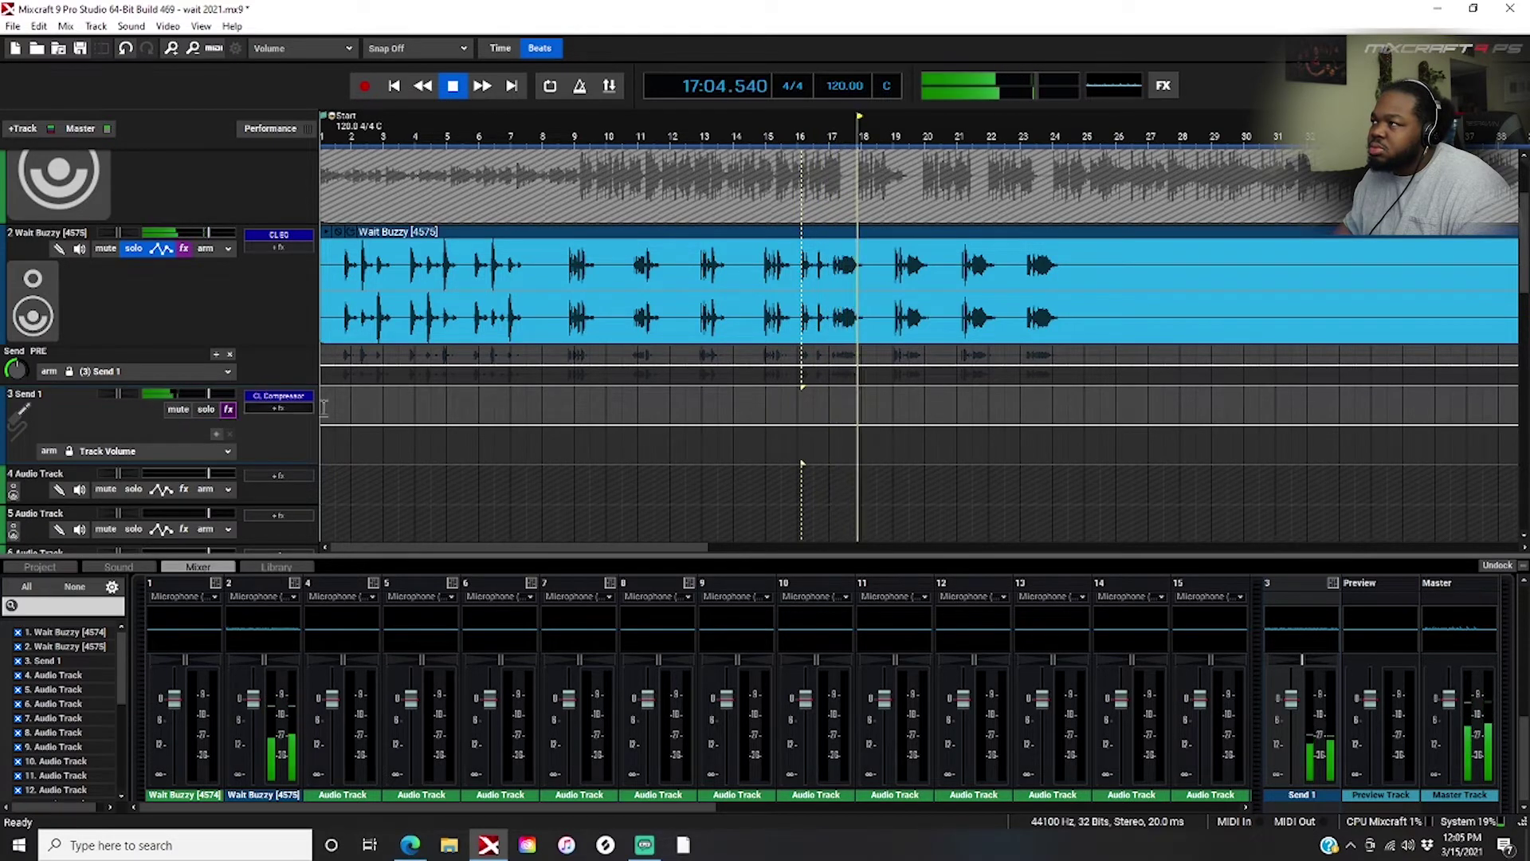
- Compare the bar 16 phrase again with Send 1 muted, and unmute Send 1 during the replay
key("space")
left_click(177, 410)
key("space")
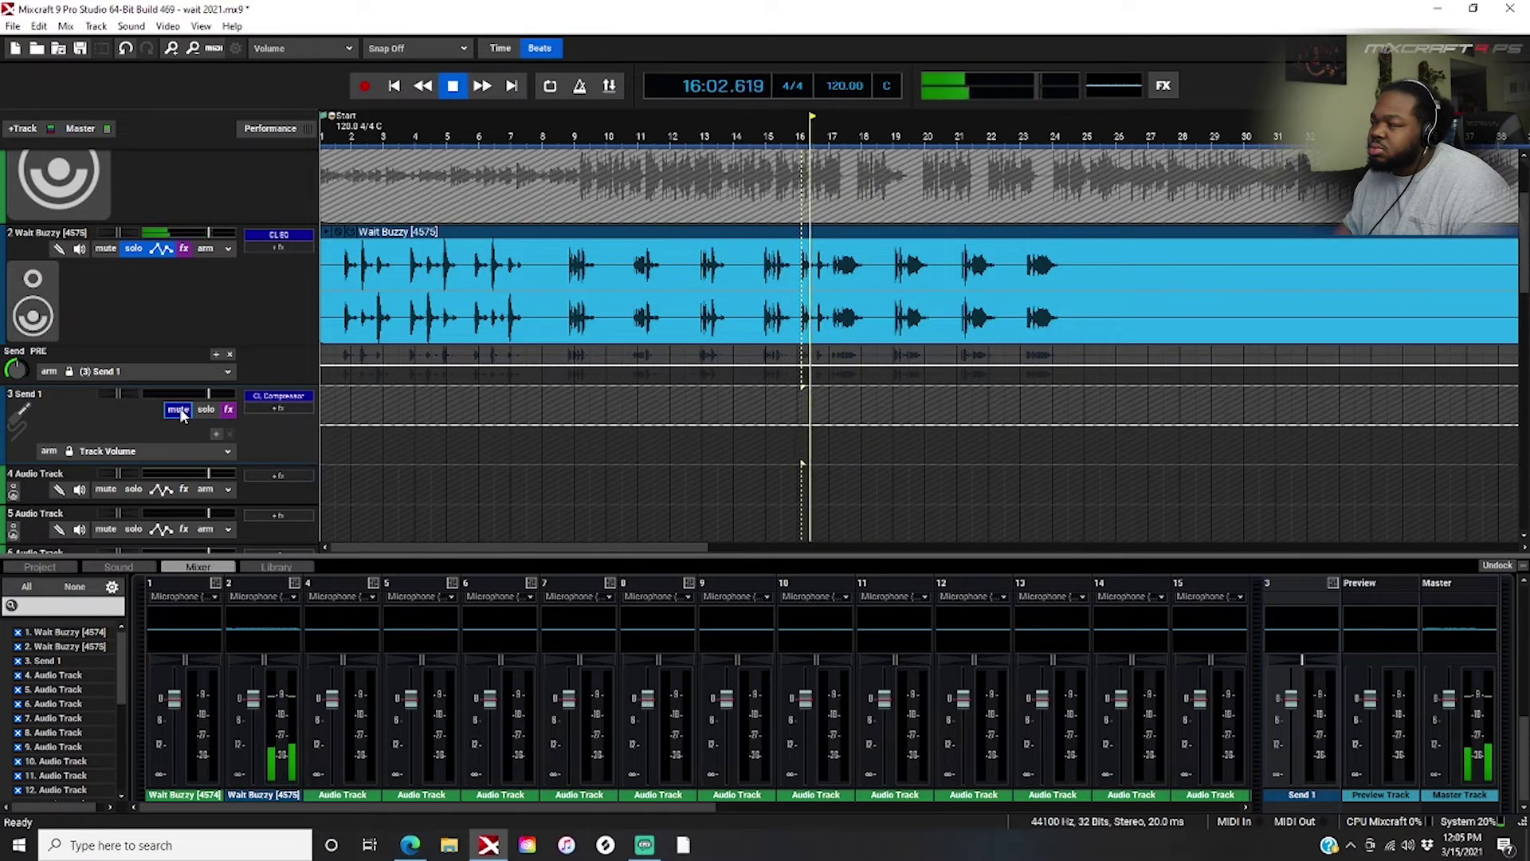
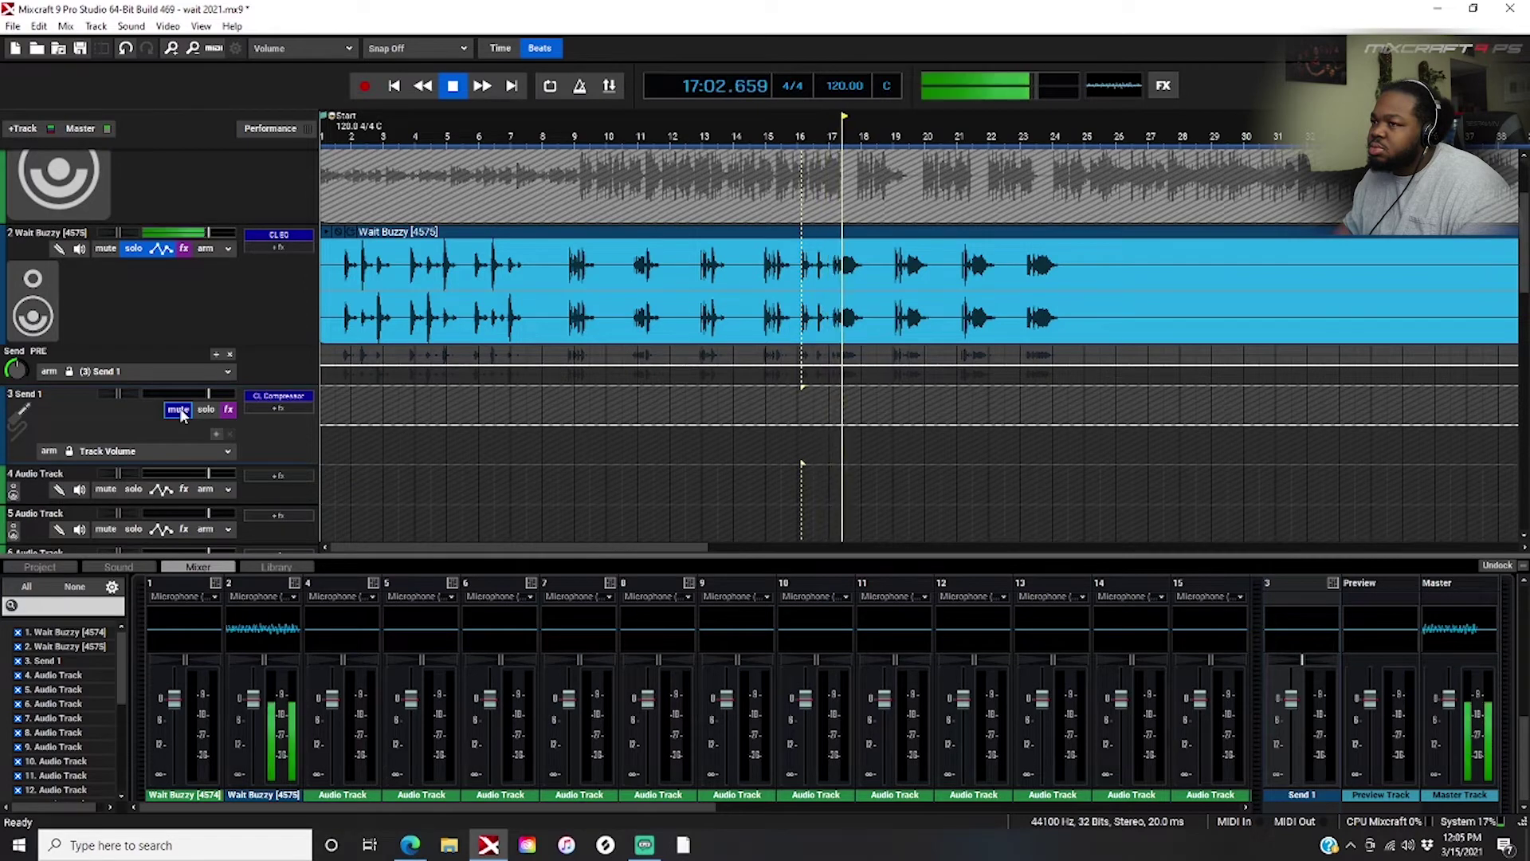
key("space")
key("space")
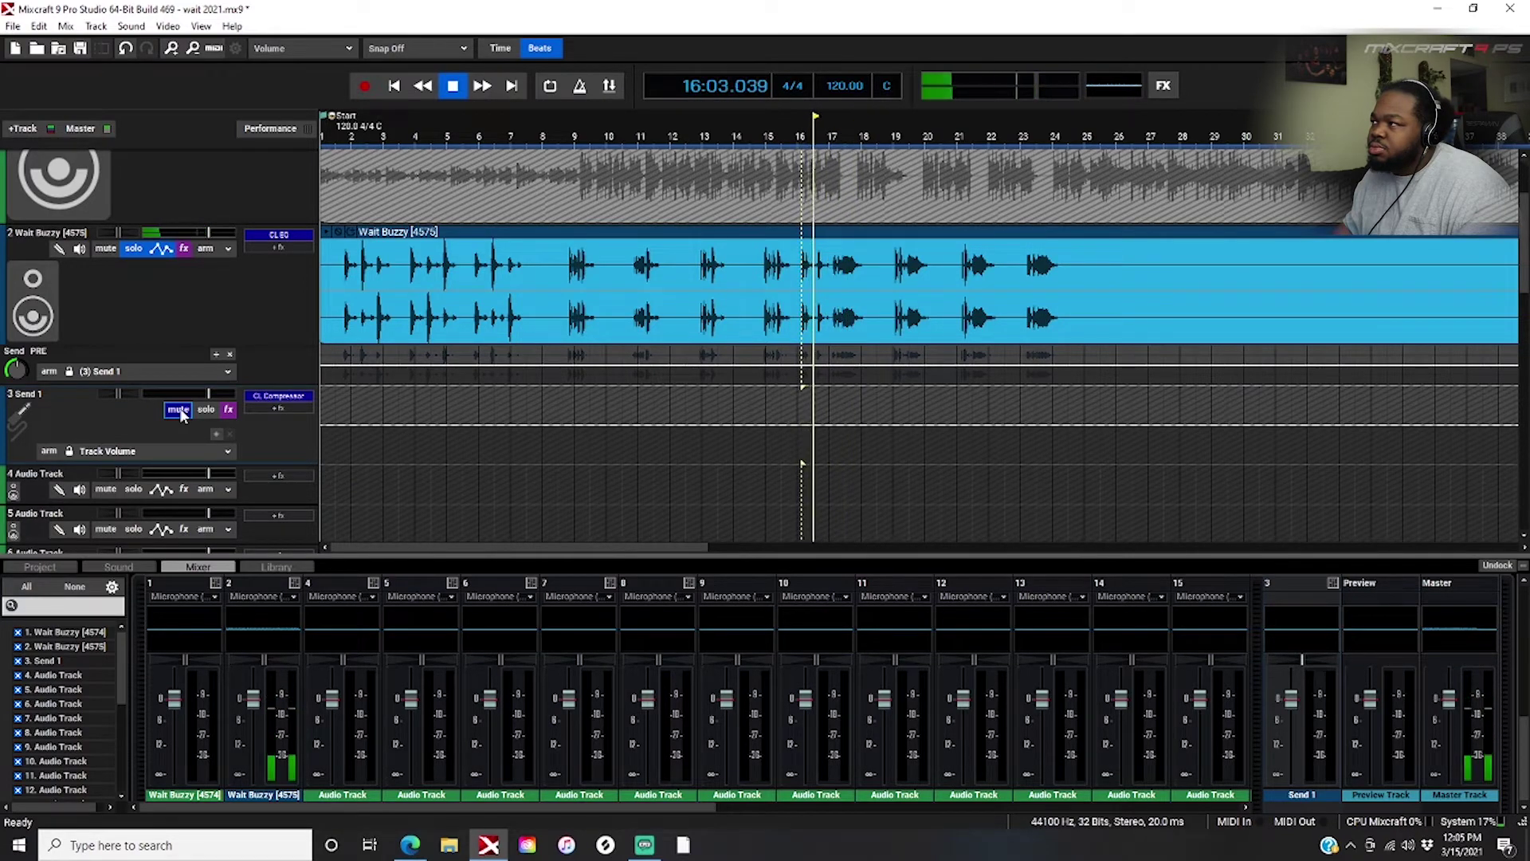
left_click(178, 410)
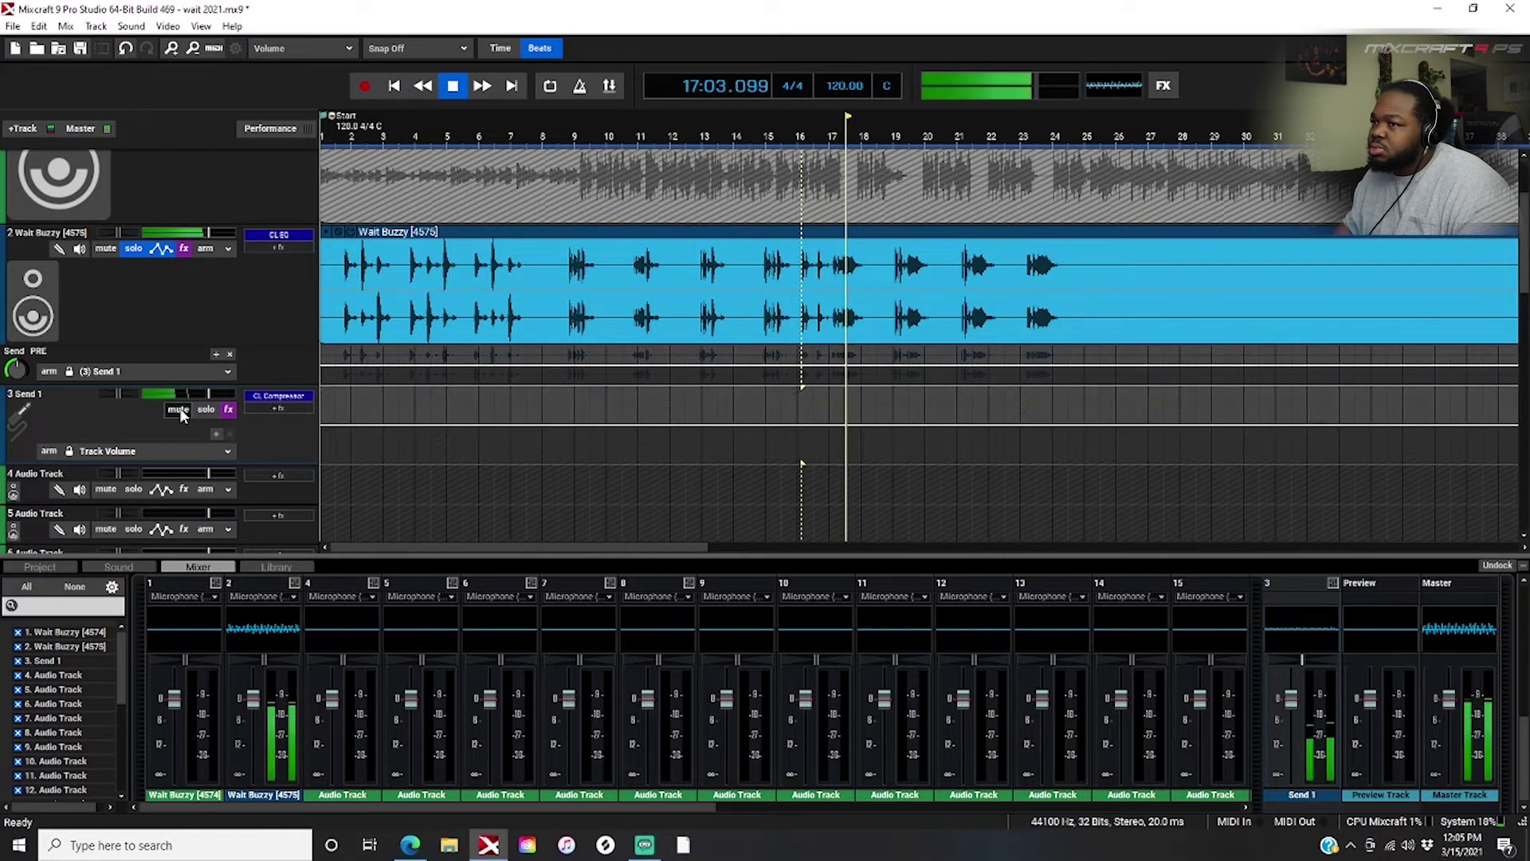
key("space")
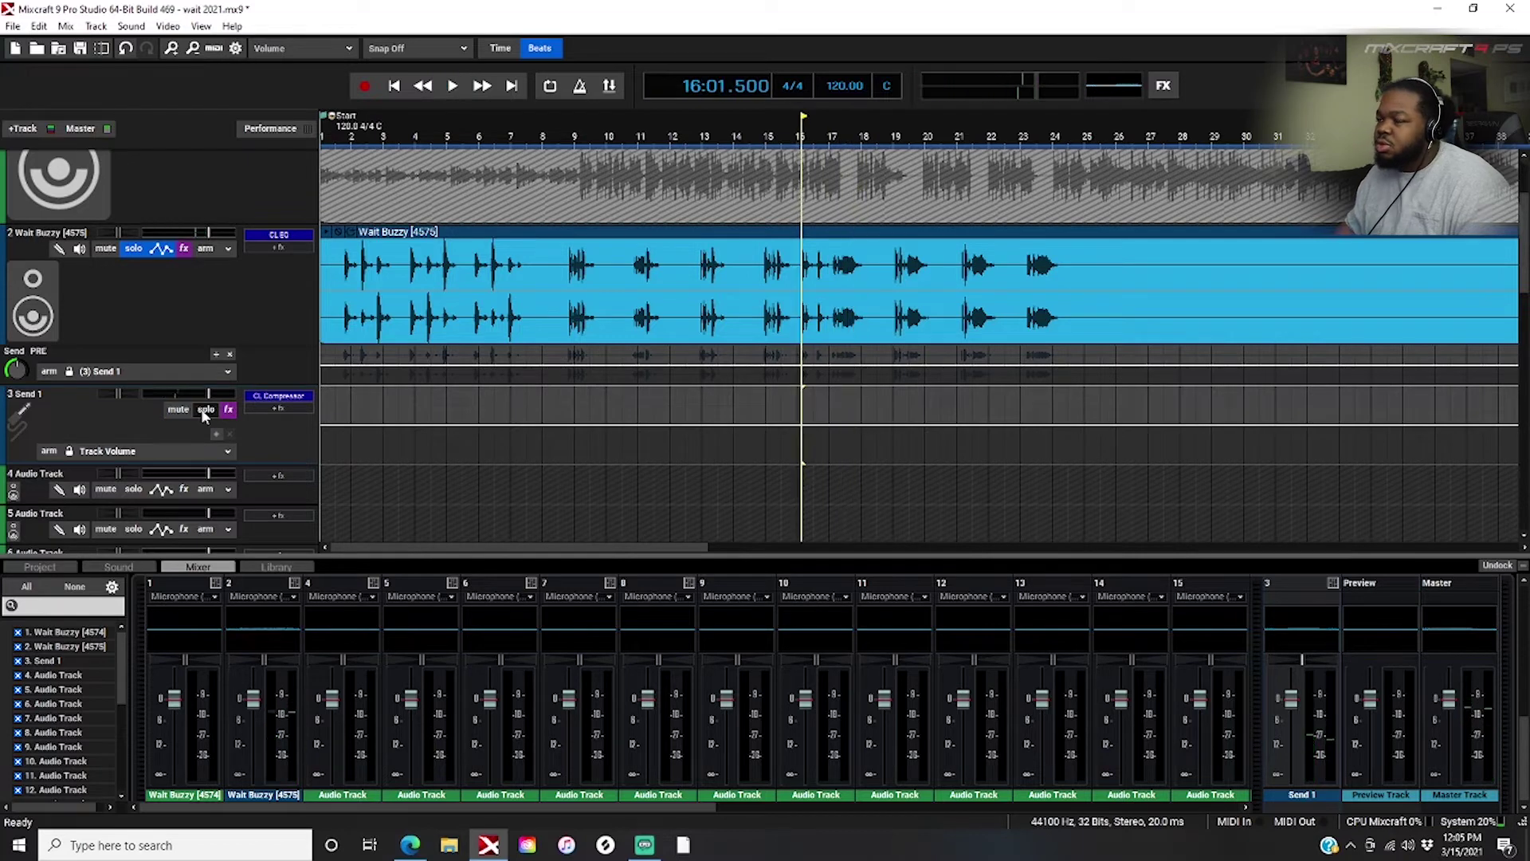
- Add the TB Parametric Equalizer after the compressor on Send 1
left_click(288, 408)
scroll(381, 666, "down", 5)
scroll(381, 665, "down", 15)
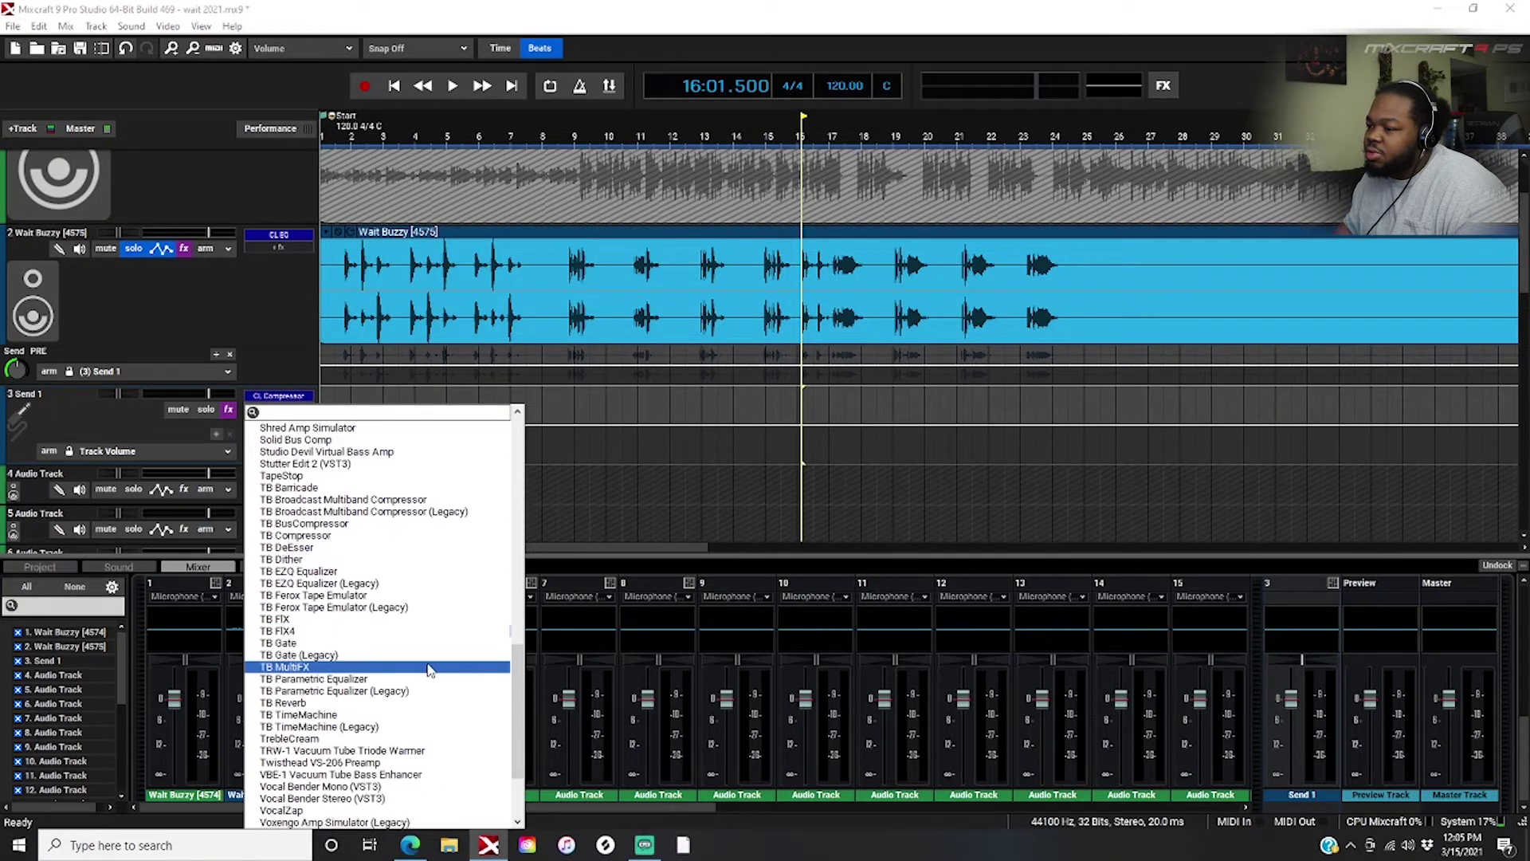
scroll(383, 715, "down", 1)
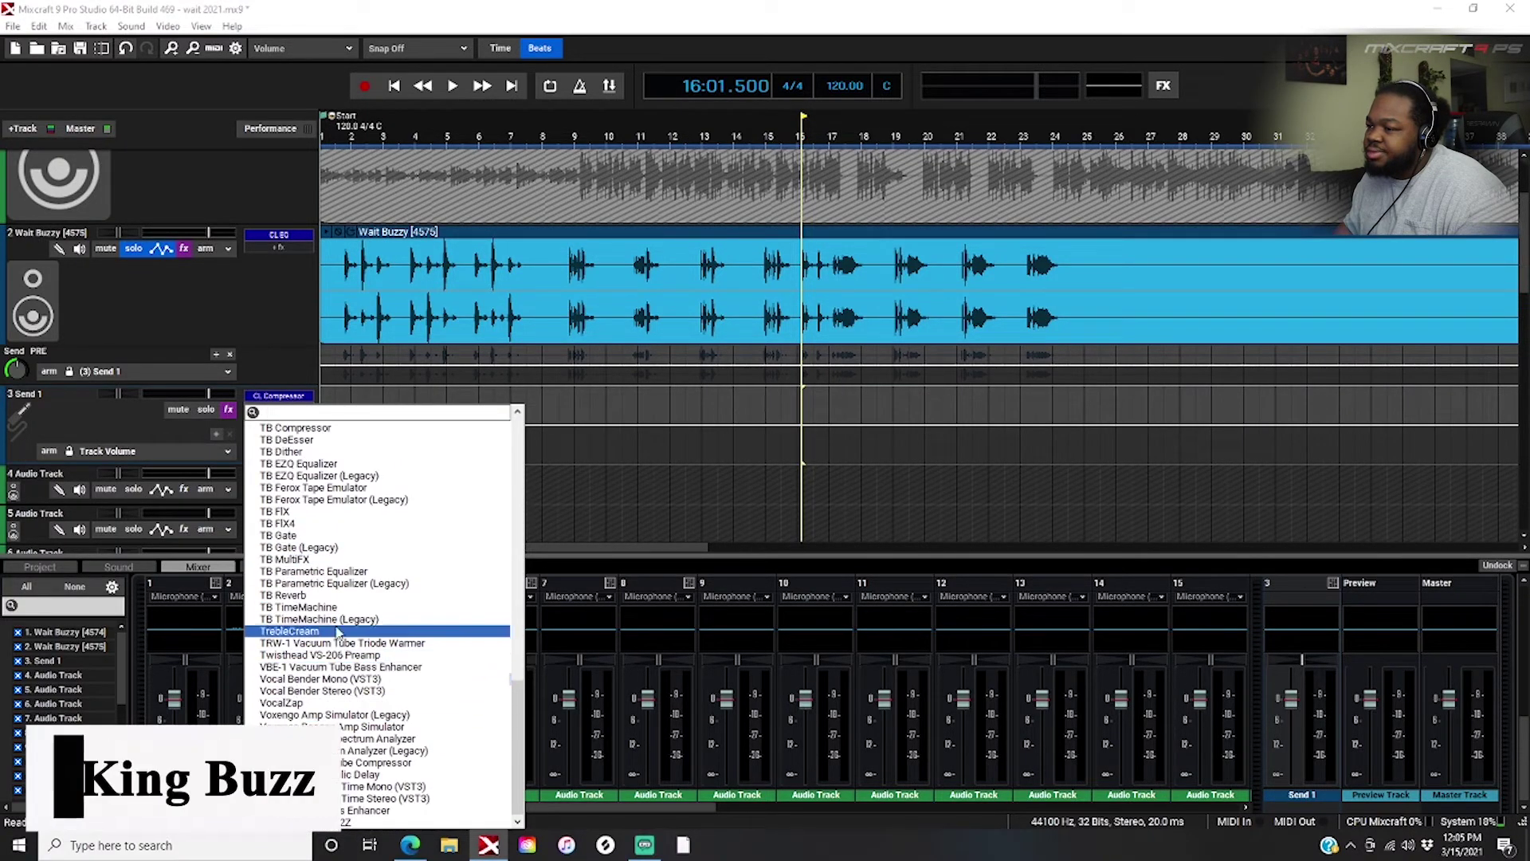
left_click(349, 574)
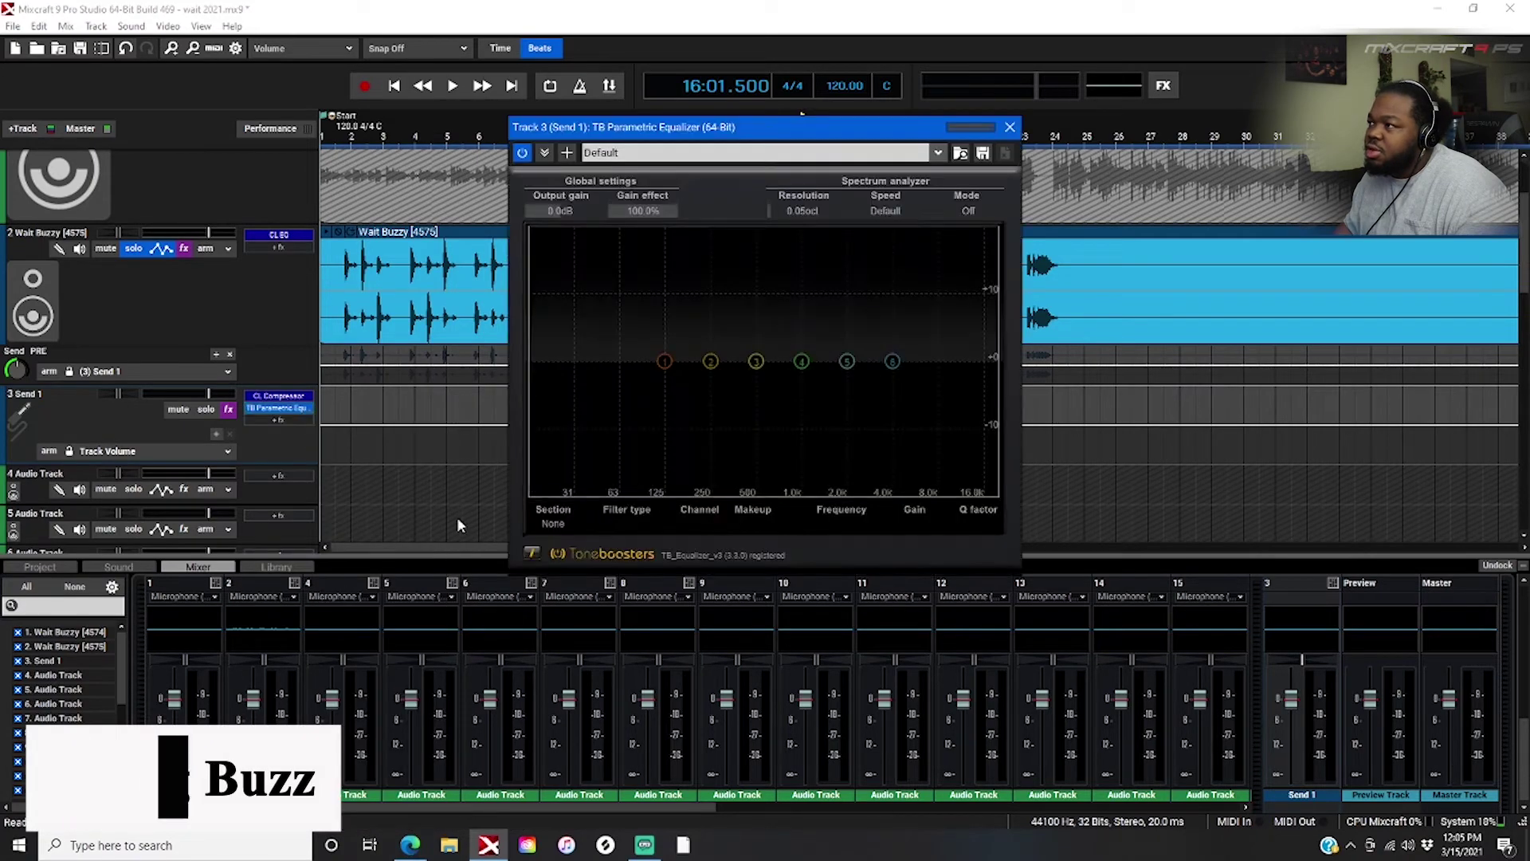
- Boost the equalizer's high shelf by about 5.2 dB near 4084 Hz, raise its lowest band, and close the equalizer
left_click_drag(894, 363, 896, 329)
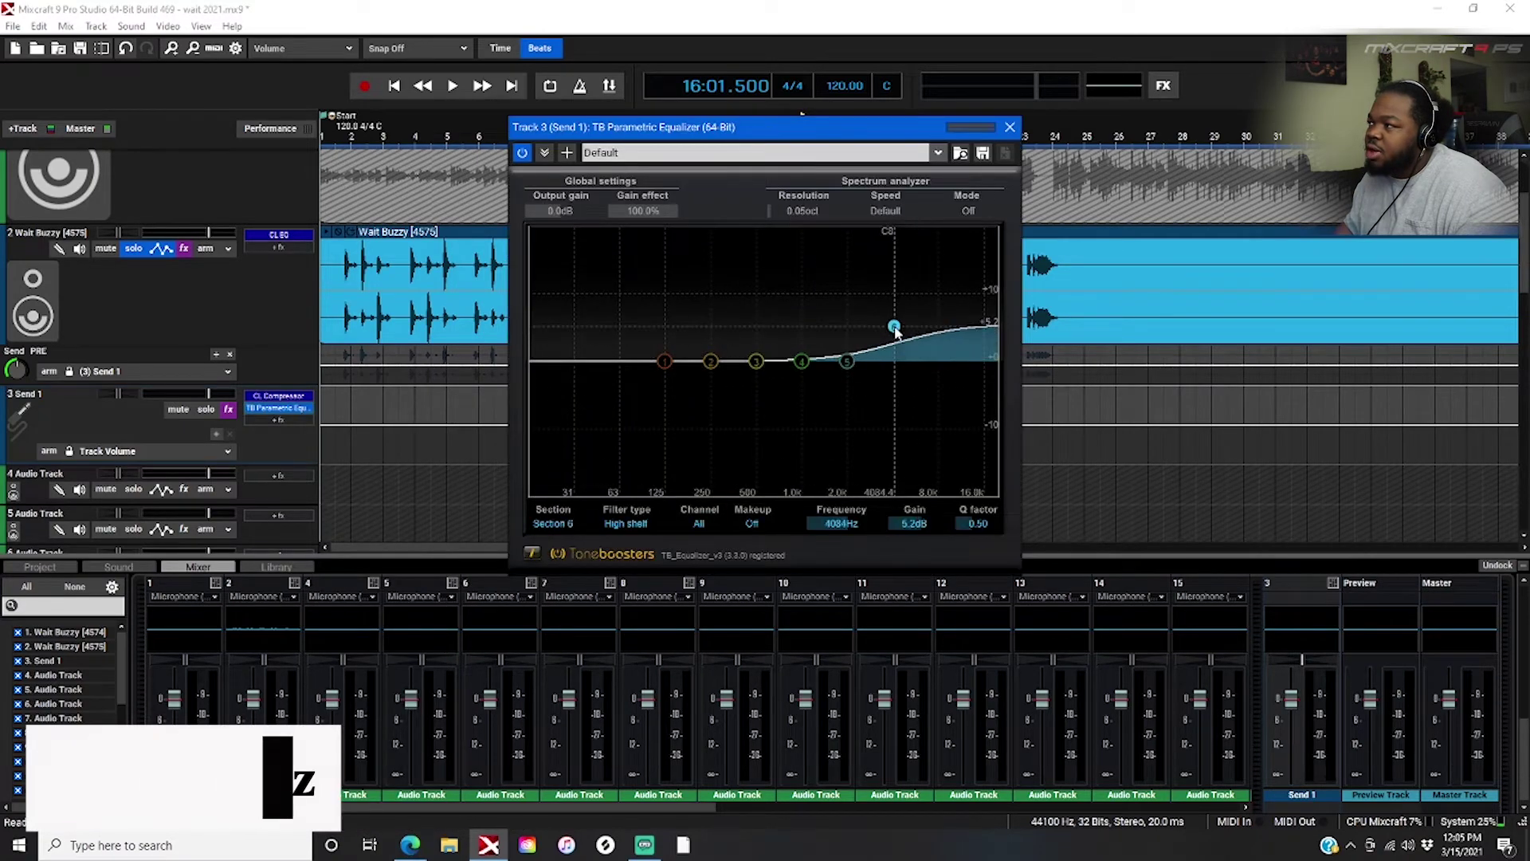
left_click_drag(664, 362, 672, 332)
left_click(1010, 127)
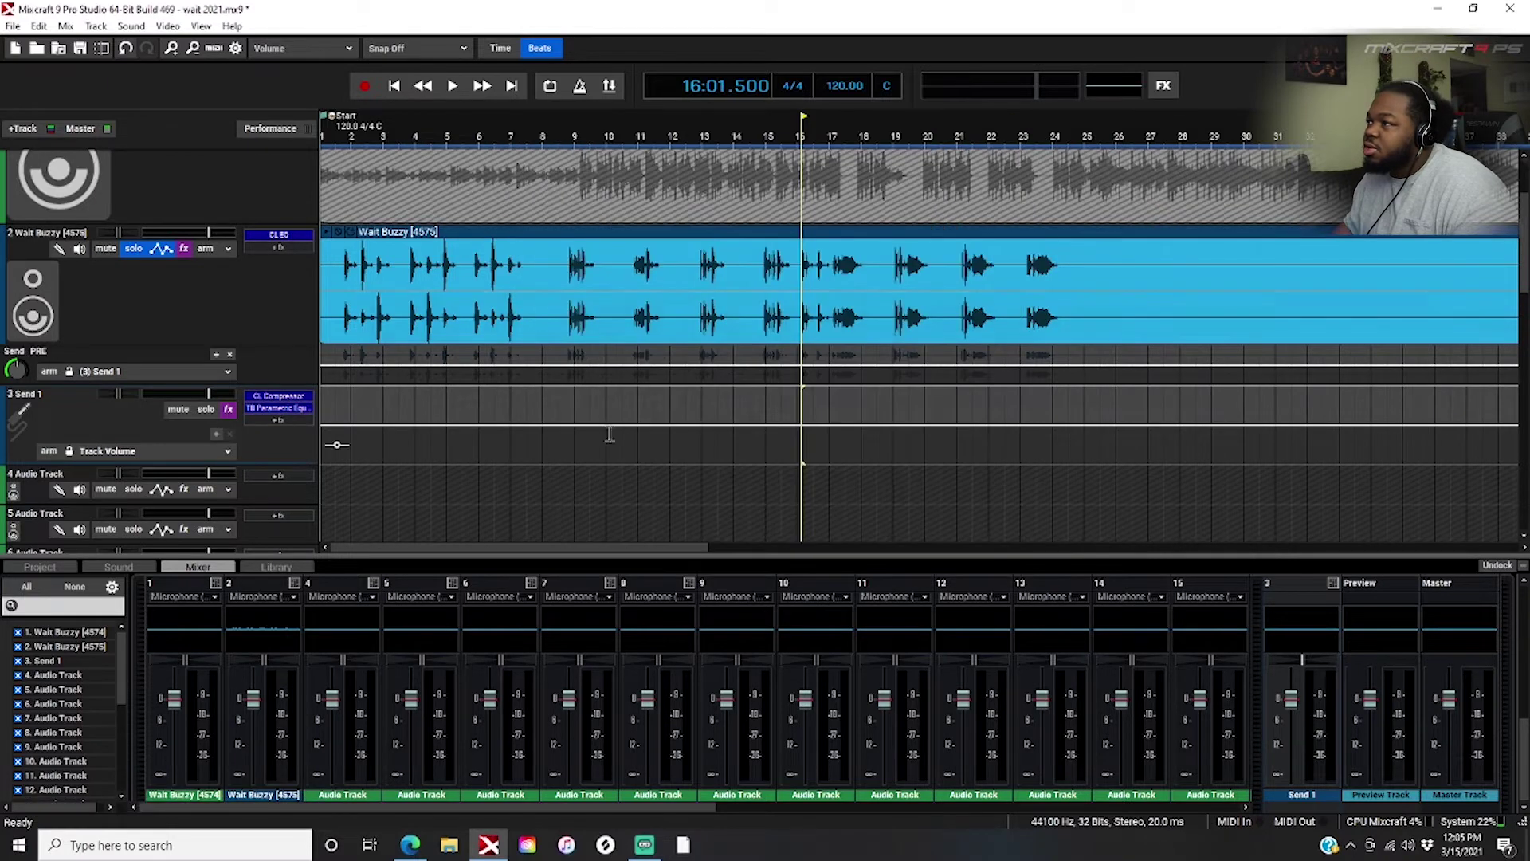
- Audition the bar 16 phrase with the equalized send, and replay it with Send 1 muted
key("space")
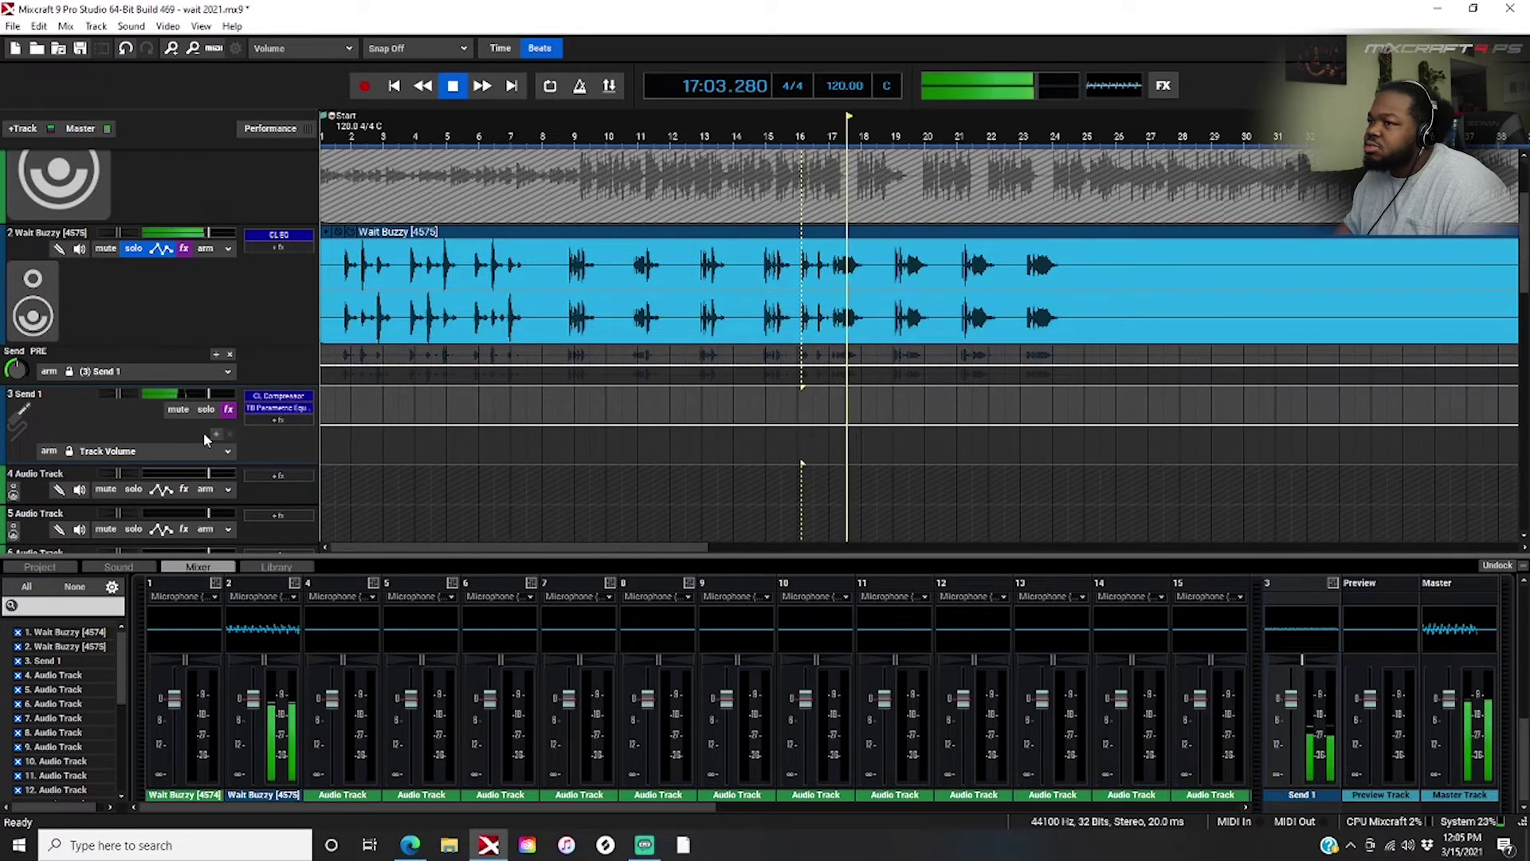
key("space")
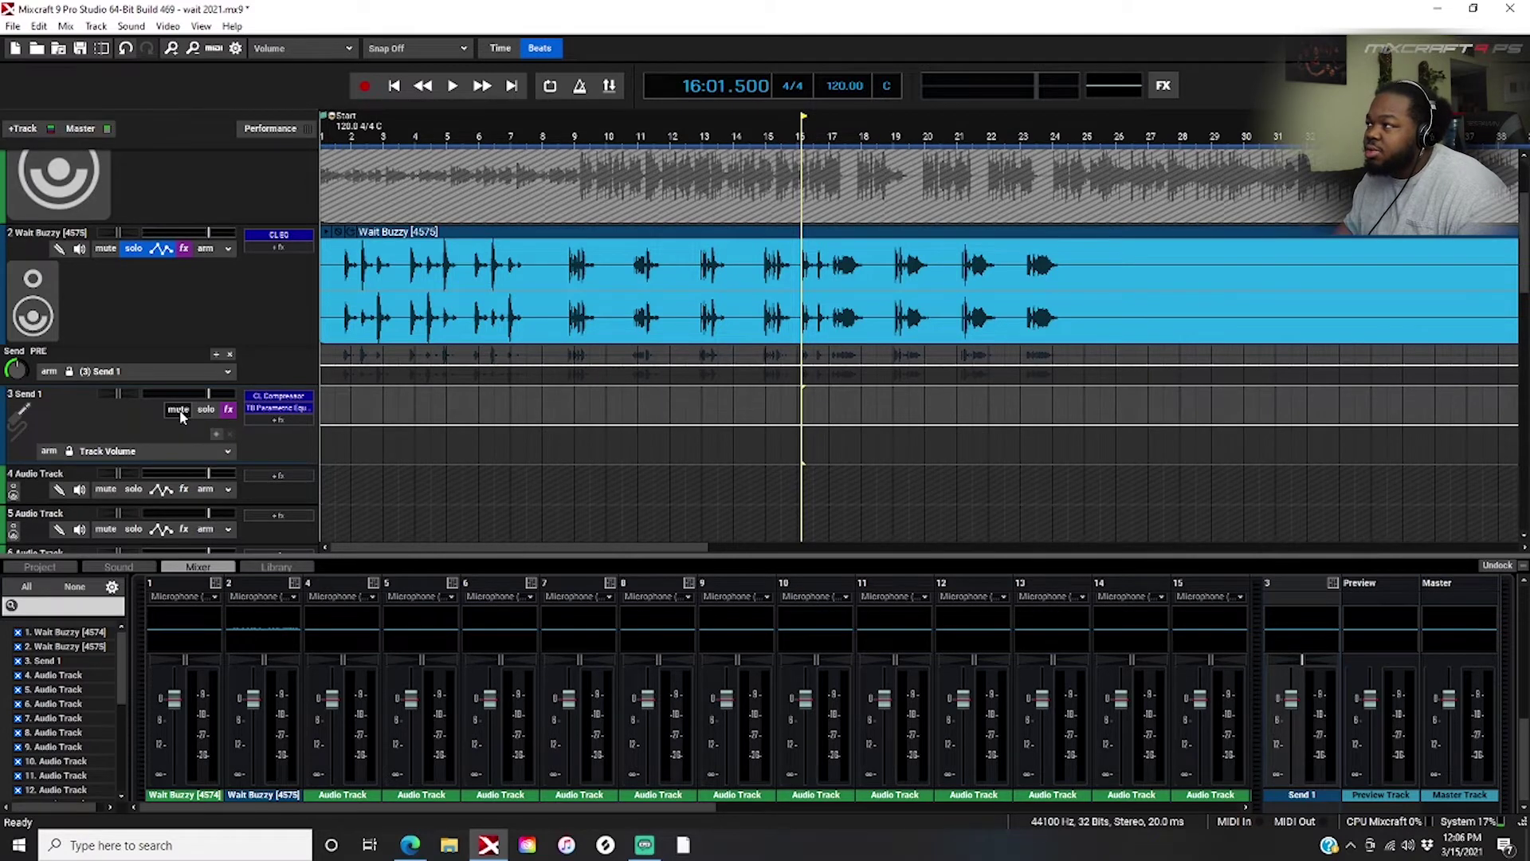
key("space")
key("space")
left_click(179, 410)
key("space")
key("space")
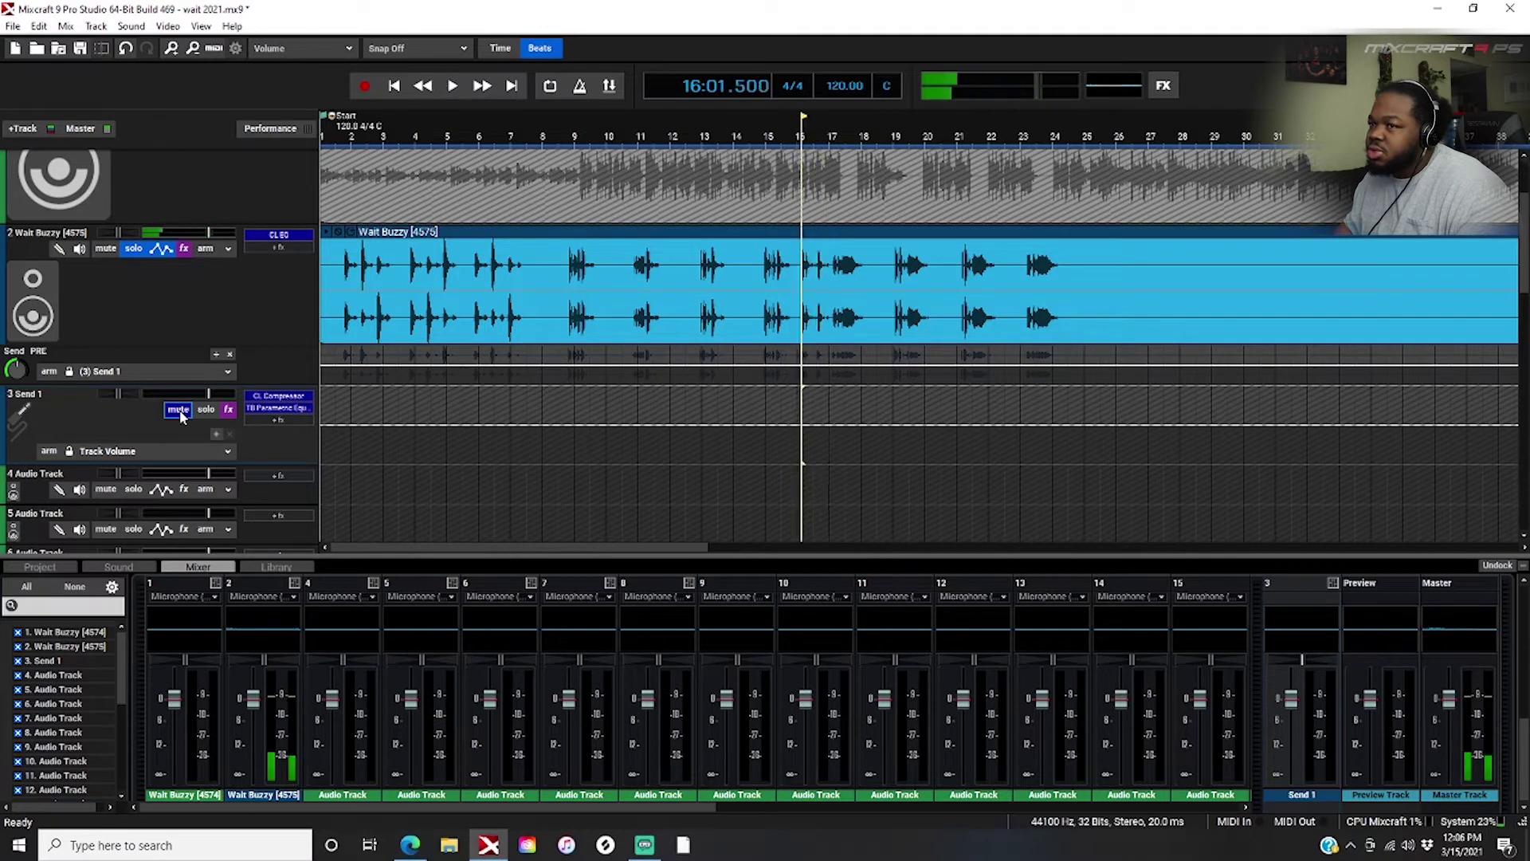
- Replay the bar 16 phrase with Send 1 muted, and unmute Send 1 to hear the equalized send again
key("space")
key("space")
left_click(178, 410)
key("space")
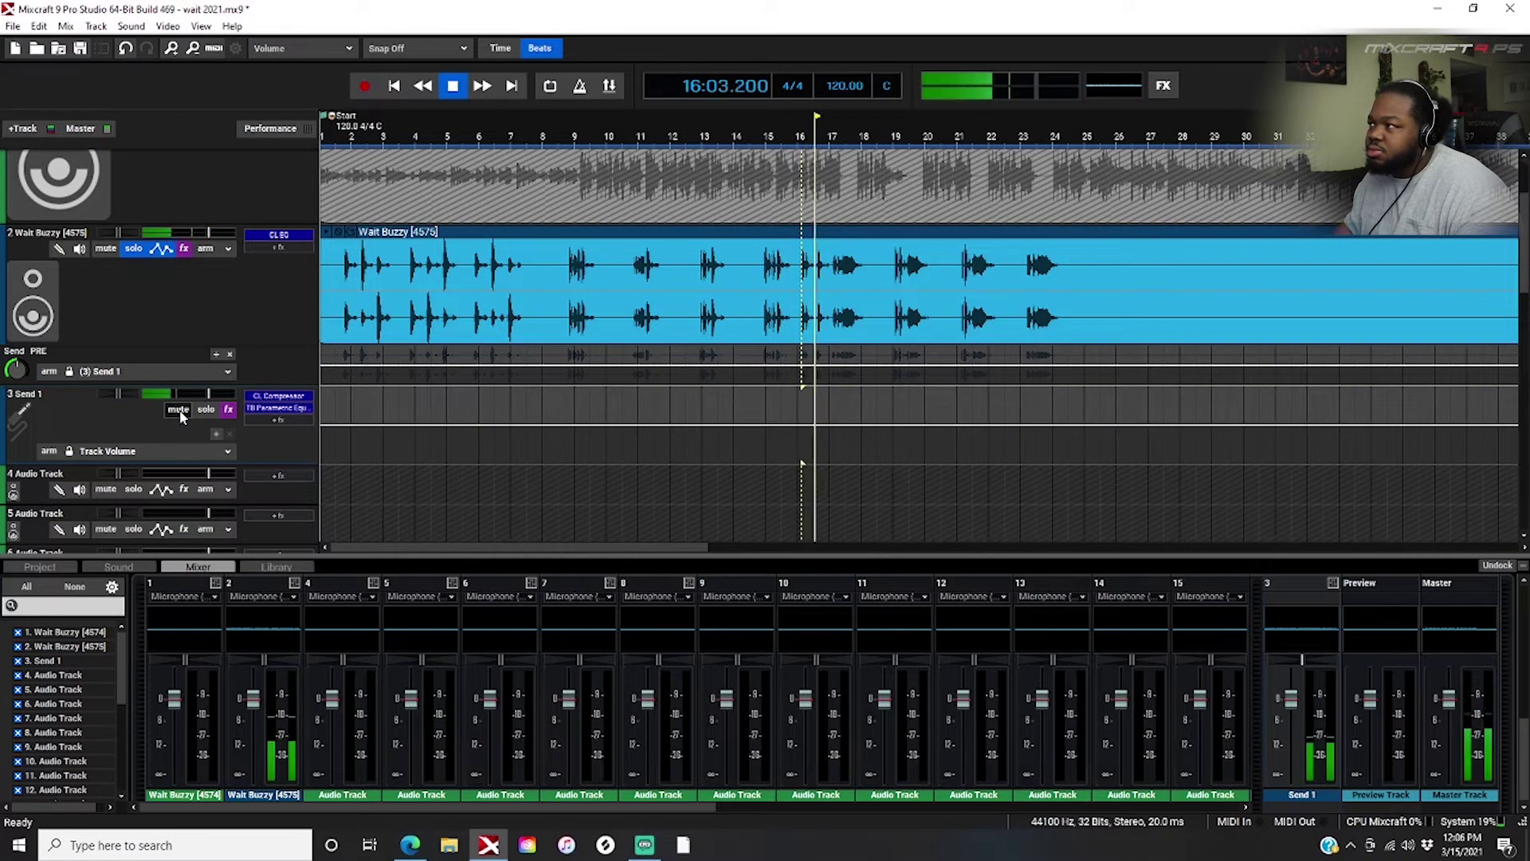
key("space")
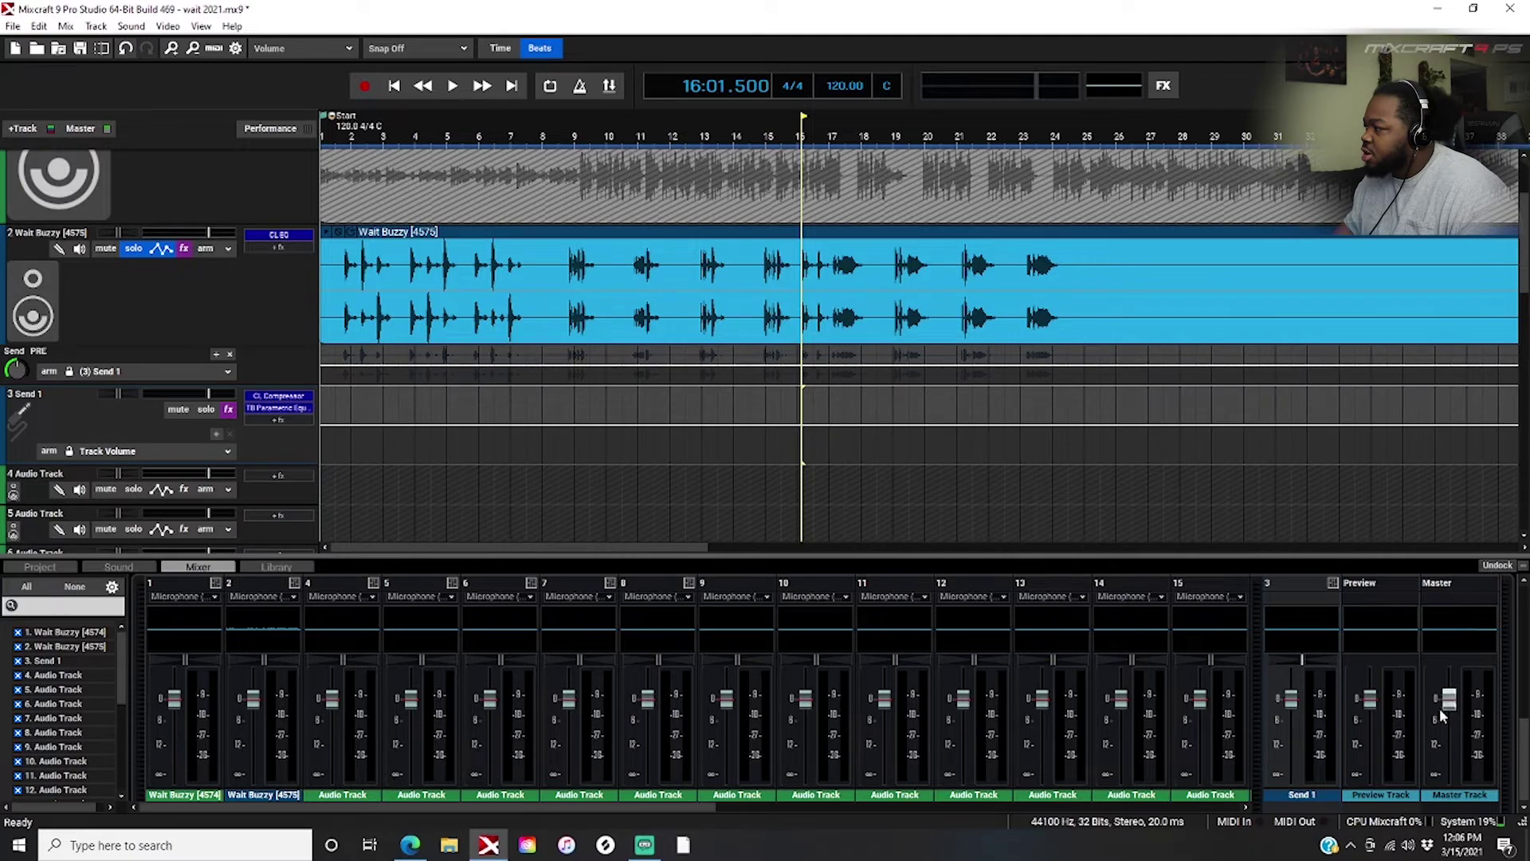
- Undock and maximize the mixer, and pull the Send 1 fader all the way down
left_click(1498, 567)
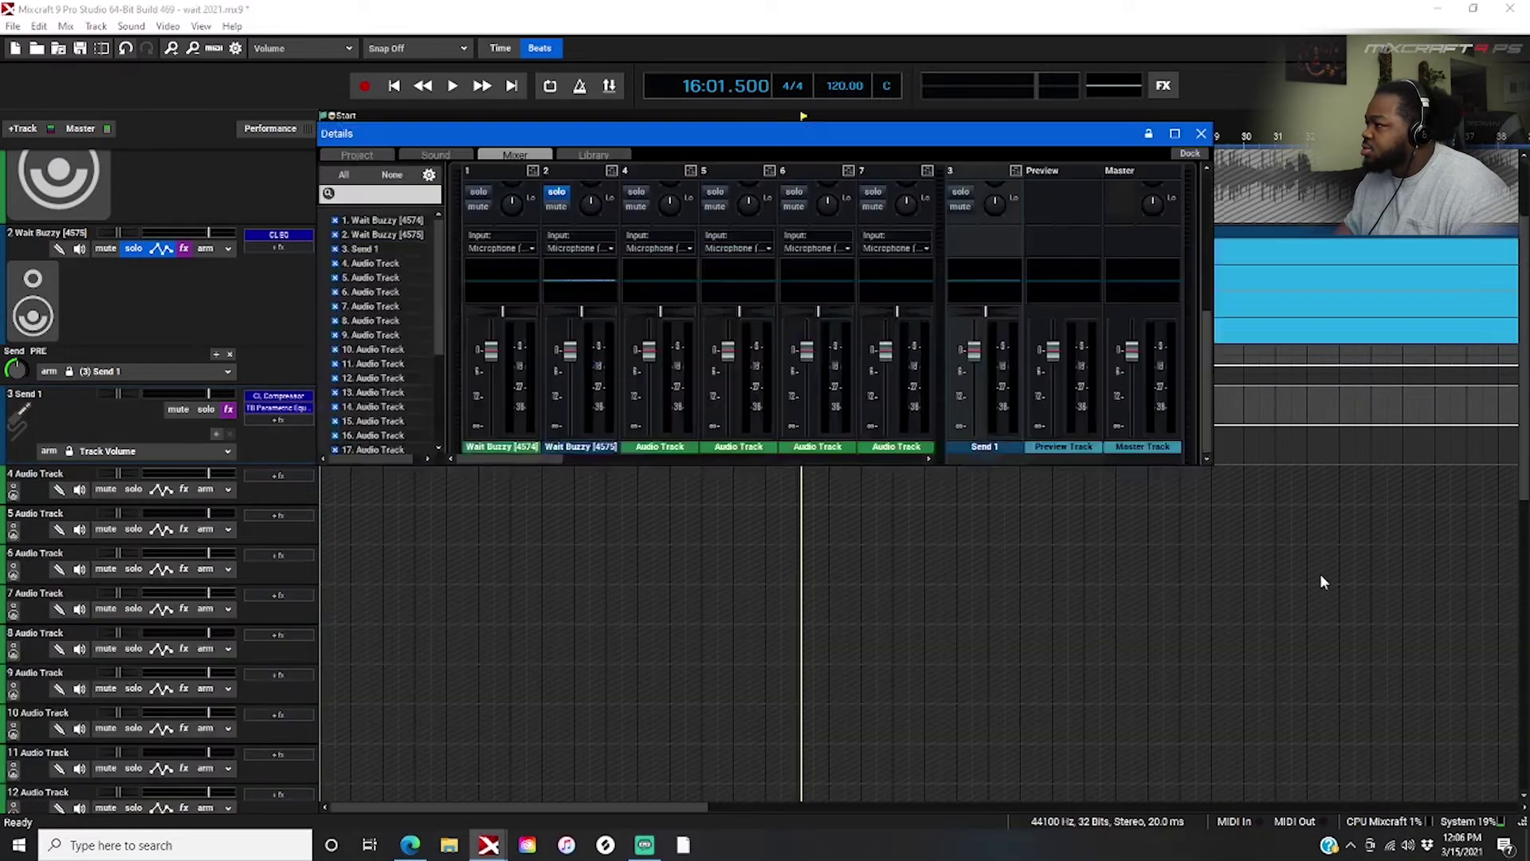
left_click(1174, 134)
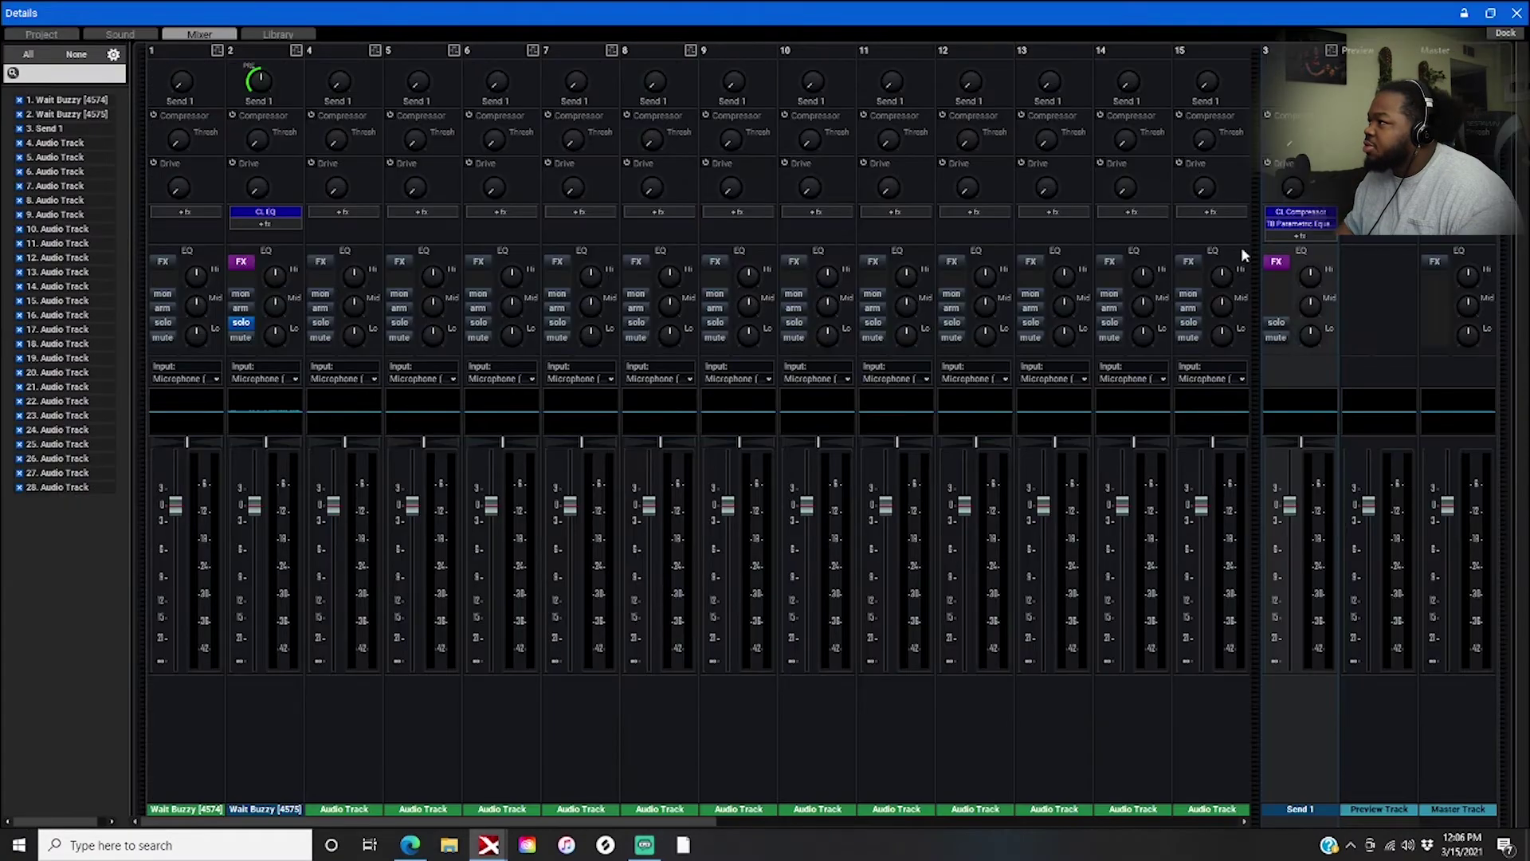
left_click_drag(1293, 506, 1288, 671)
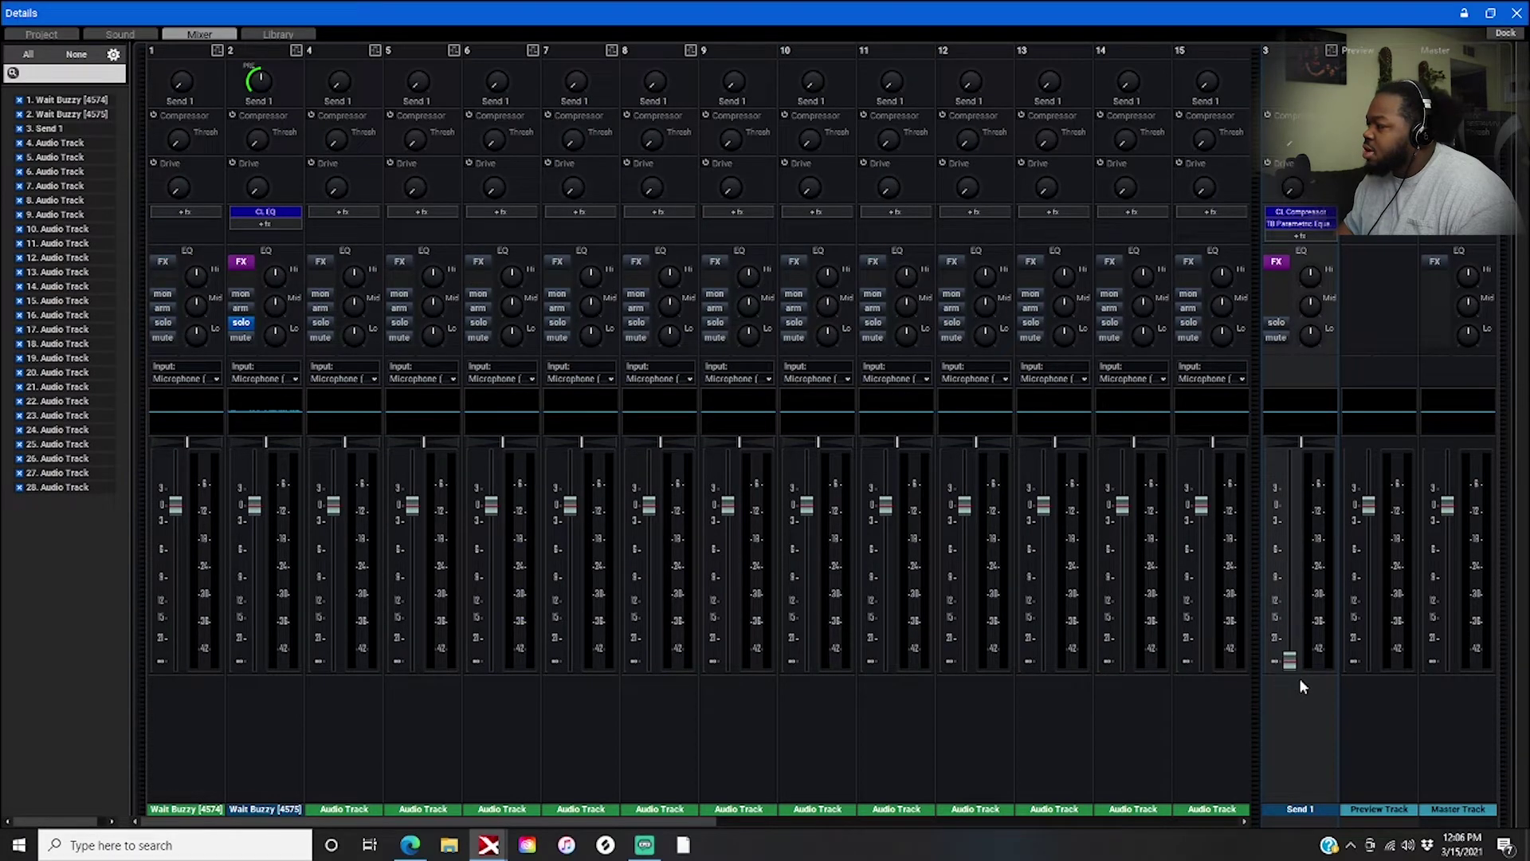
- Play the vocal and blend in Send 1 by raising its fader to between the 3 and 6 dB marks below zero
key("space")
left_click_drag(1291, 655, 1293, 663)
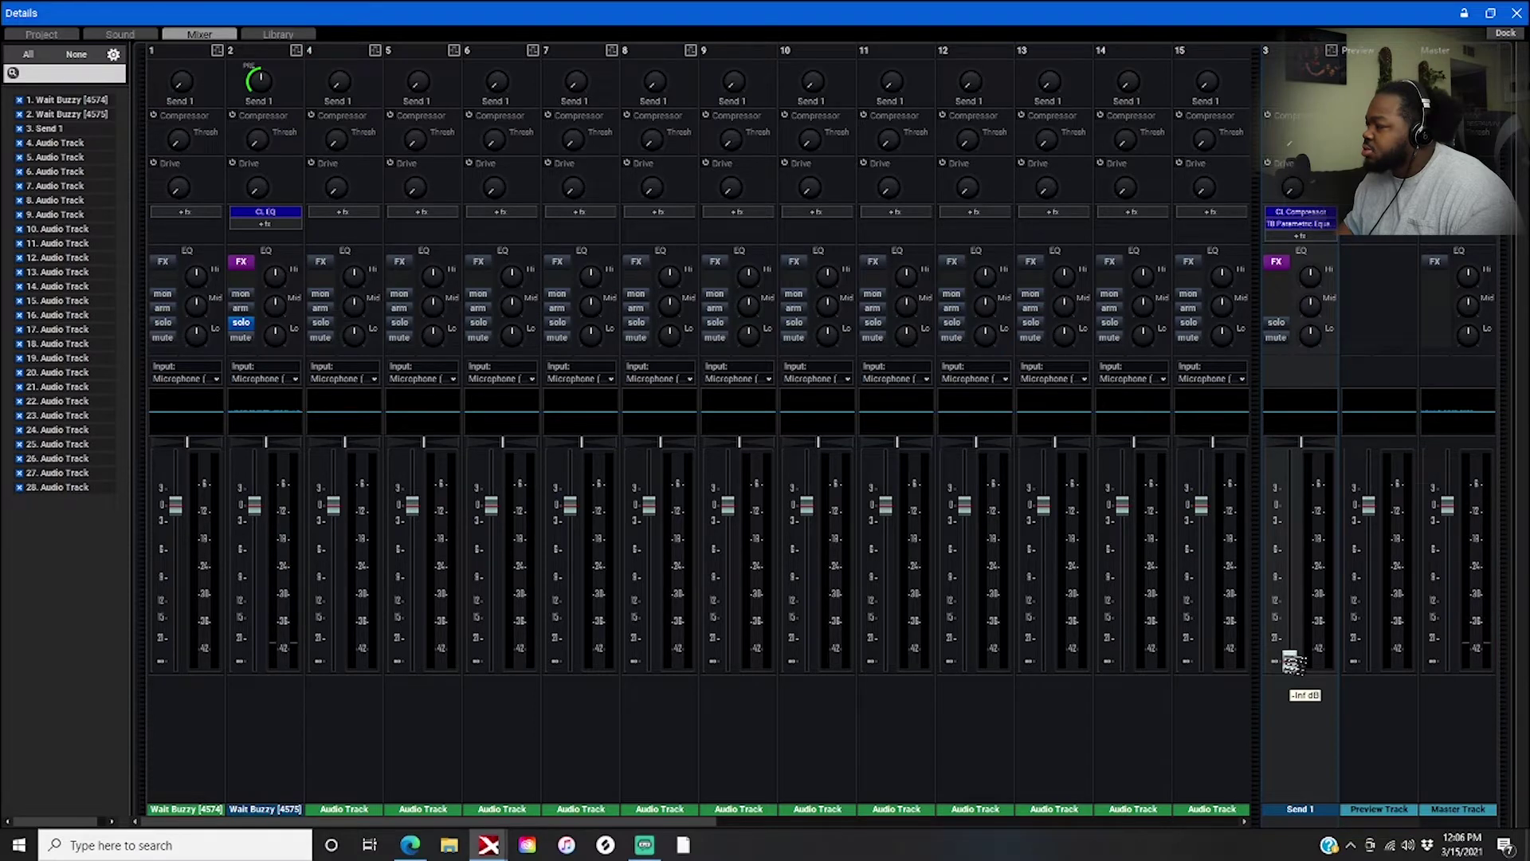
left_click_drag(1293, 662, 1321, 555)
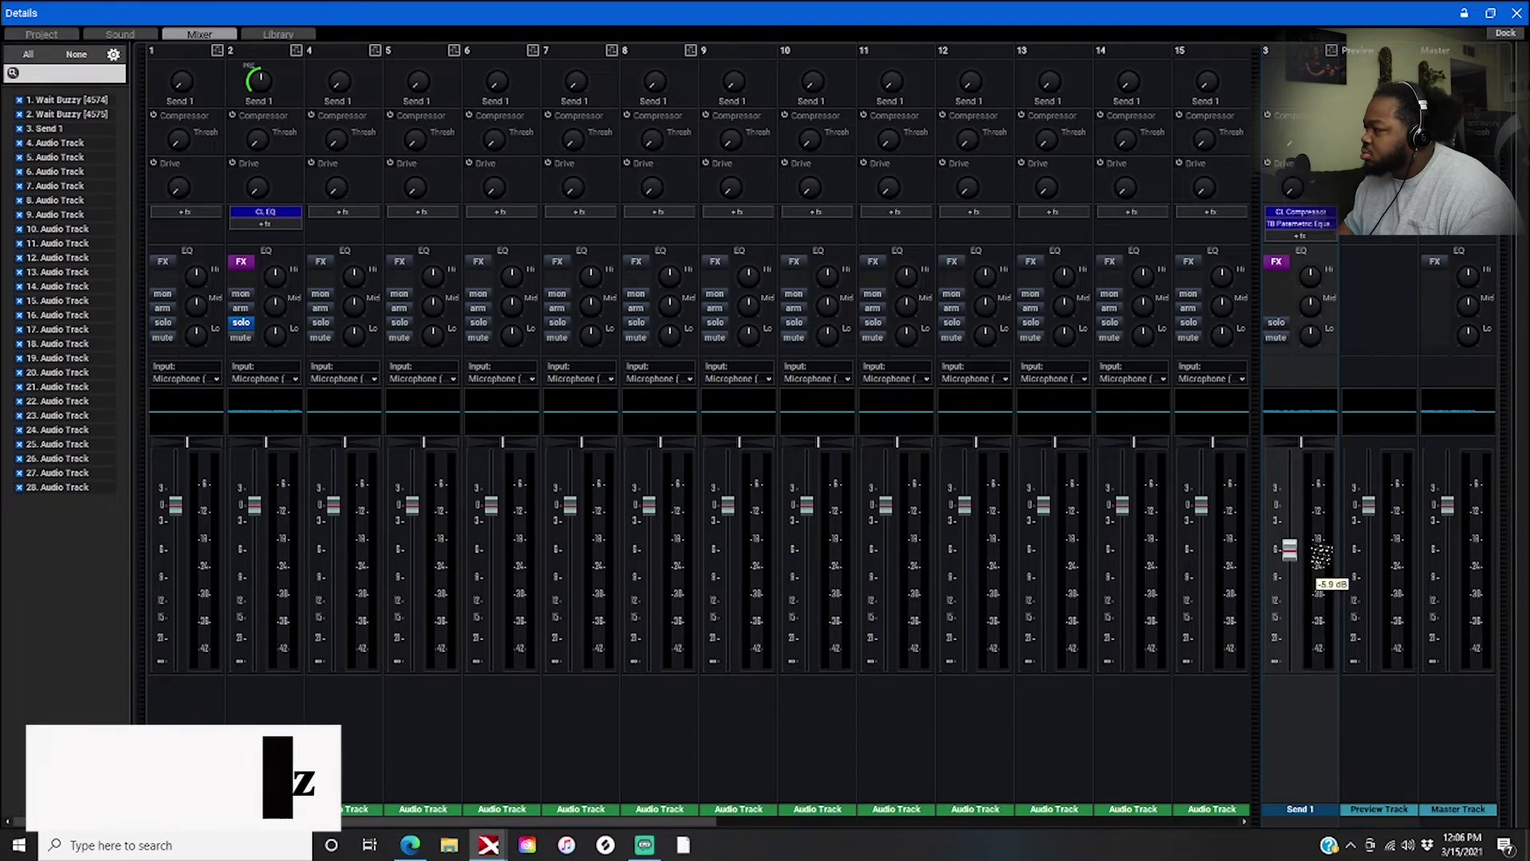
left_click_drag(1321, 555, 1320, 550)
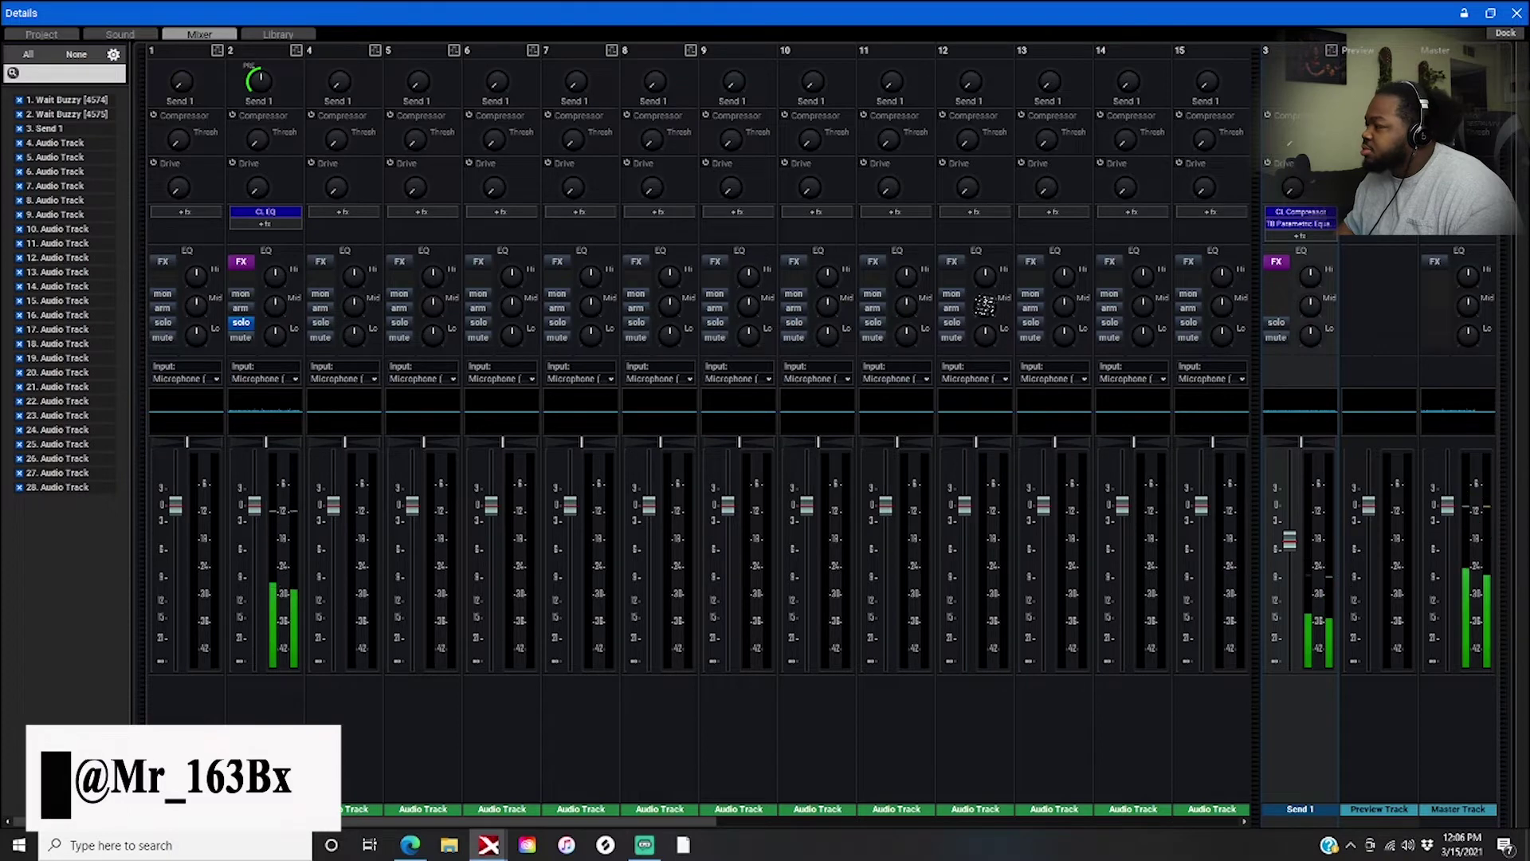
- Check the effect list of Send 1, close it, and dock the mixer back into the main window
left_click(1275, 263)
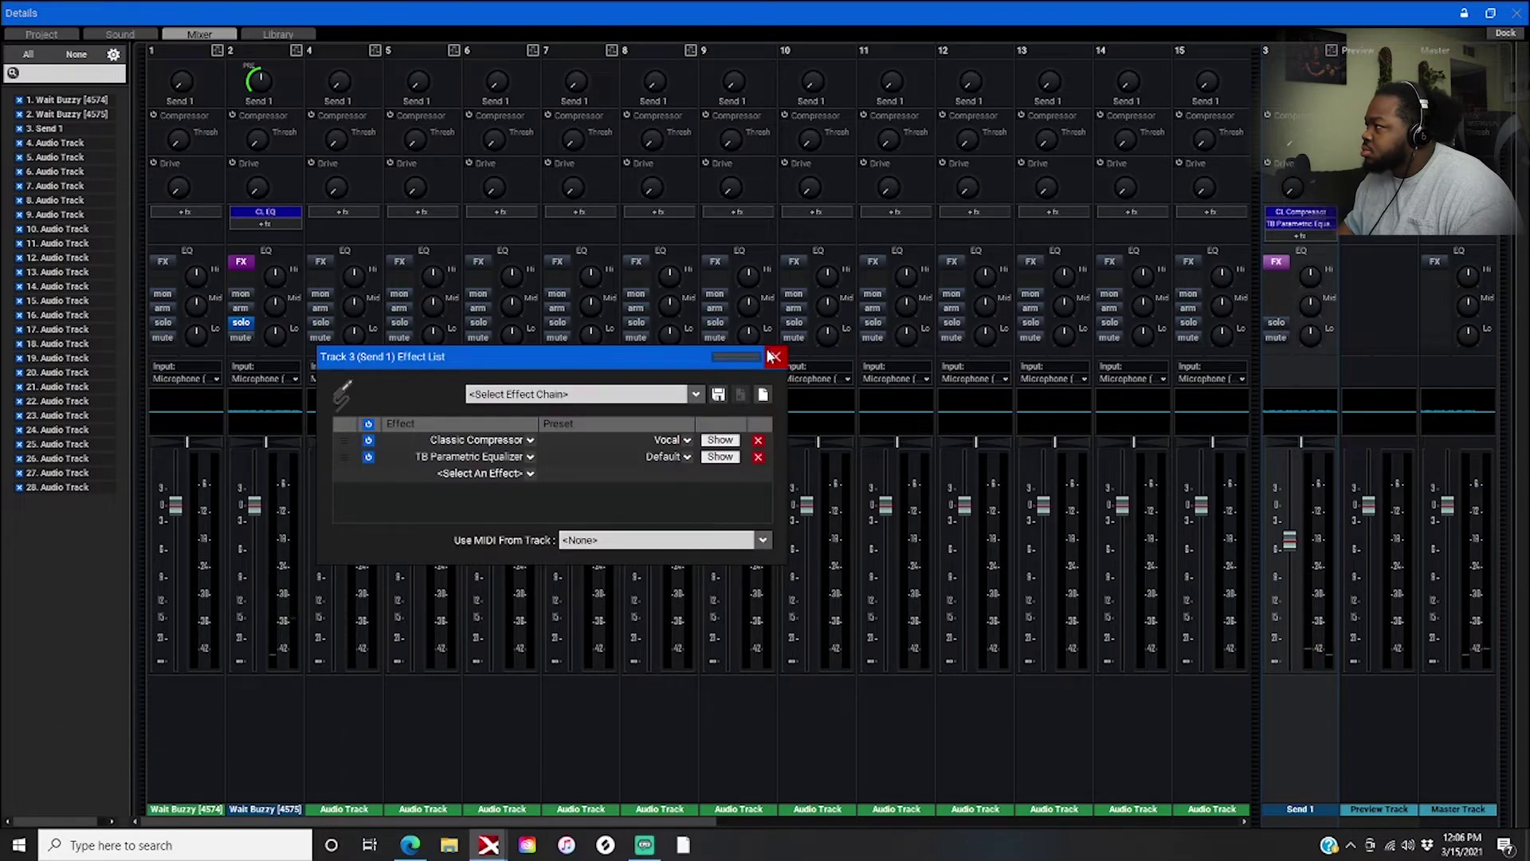
left_click(772, 357)
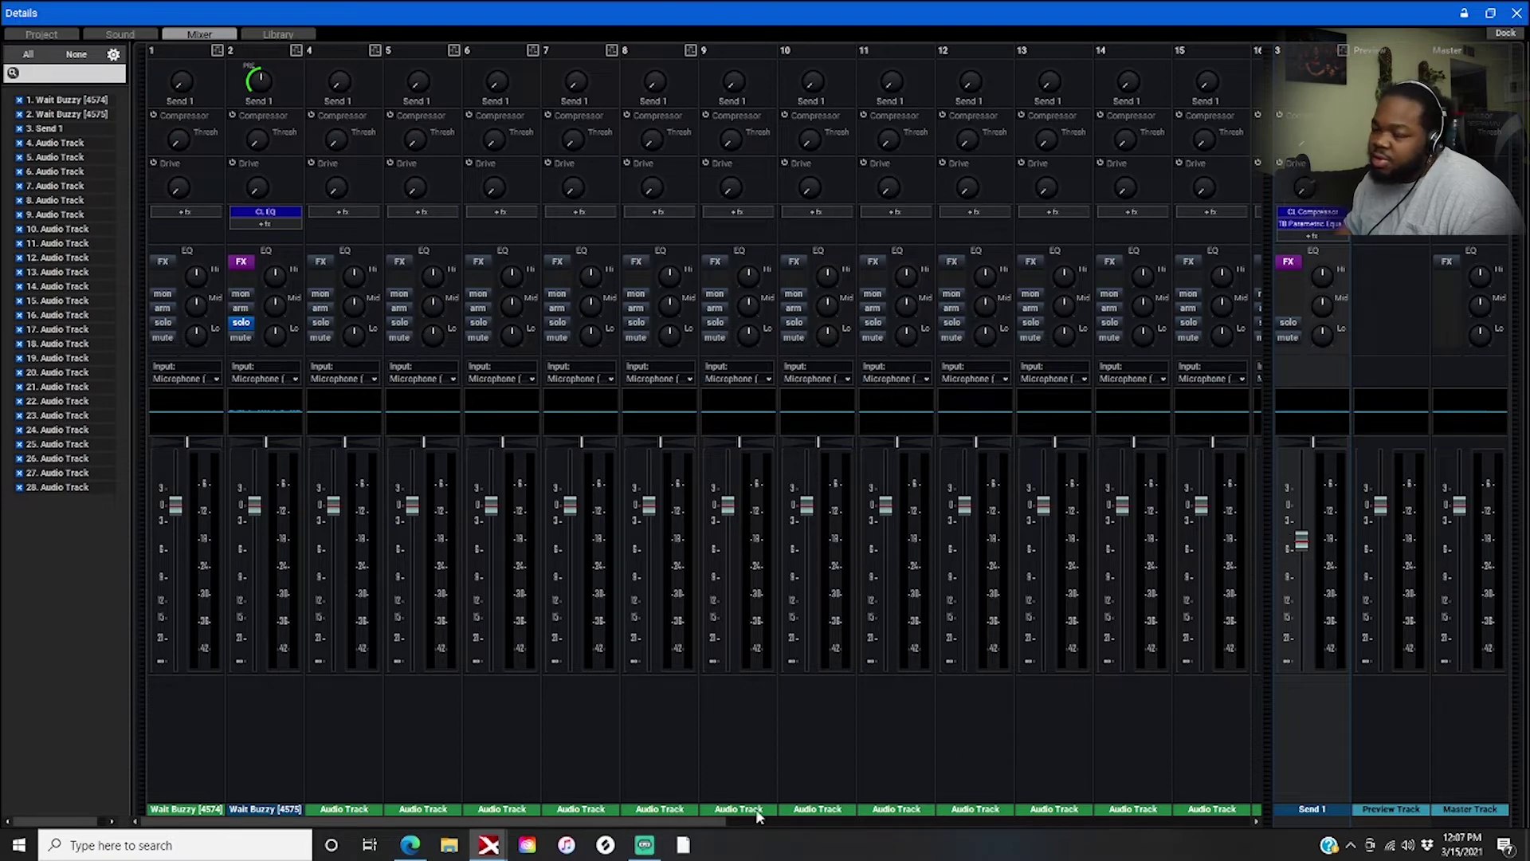
left_click(1503, 34)
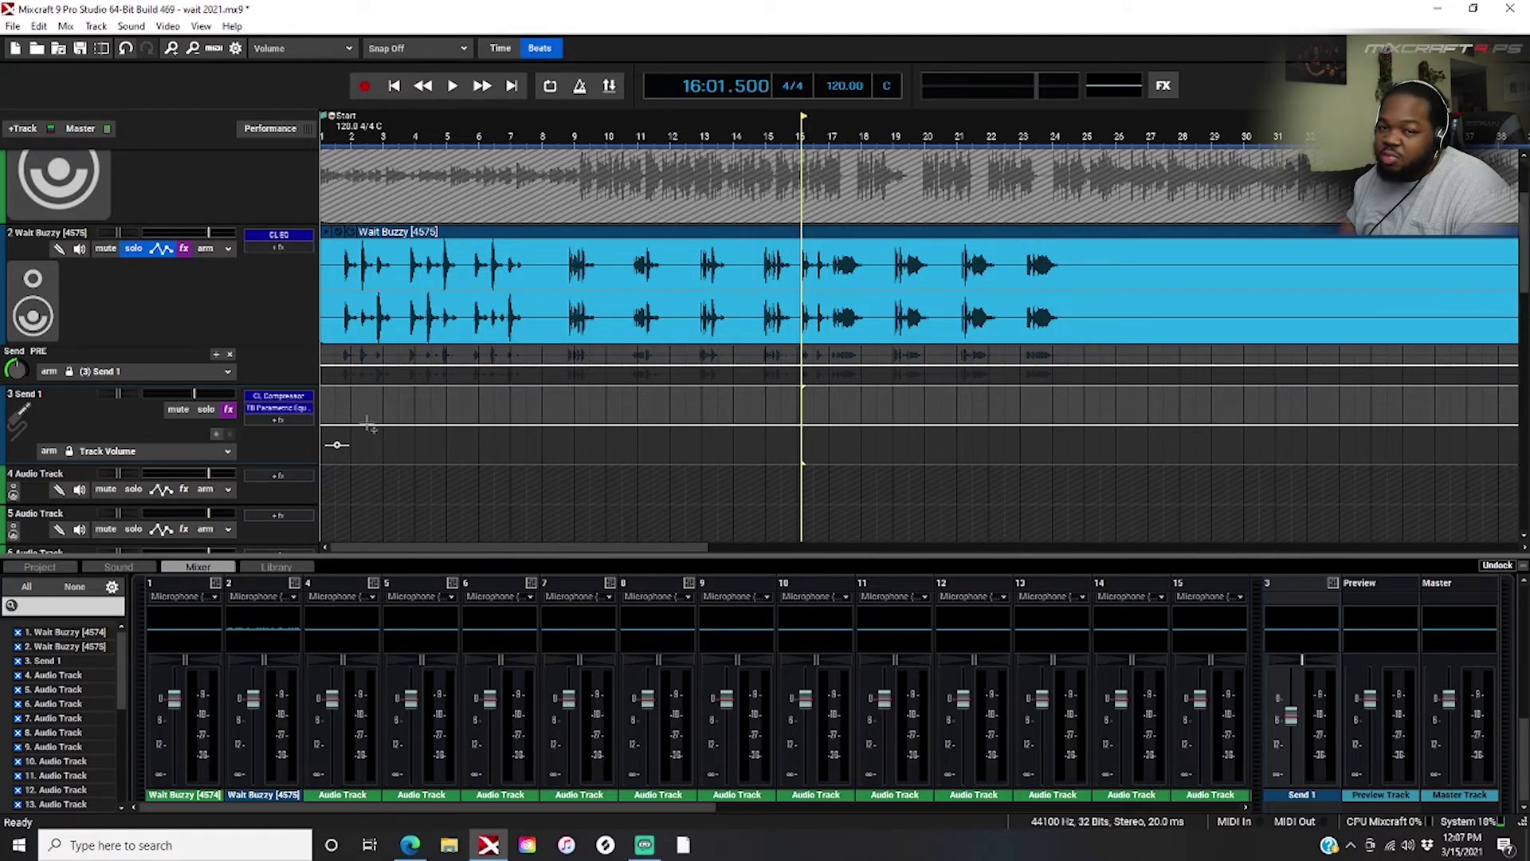
- Return to the song start, unsolo the vocal track, and briefly play the vocal together with the beat
left_click(394, 87)
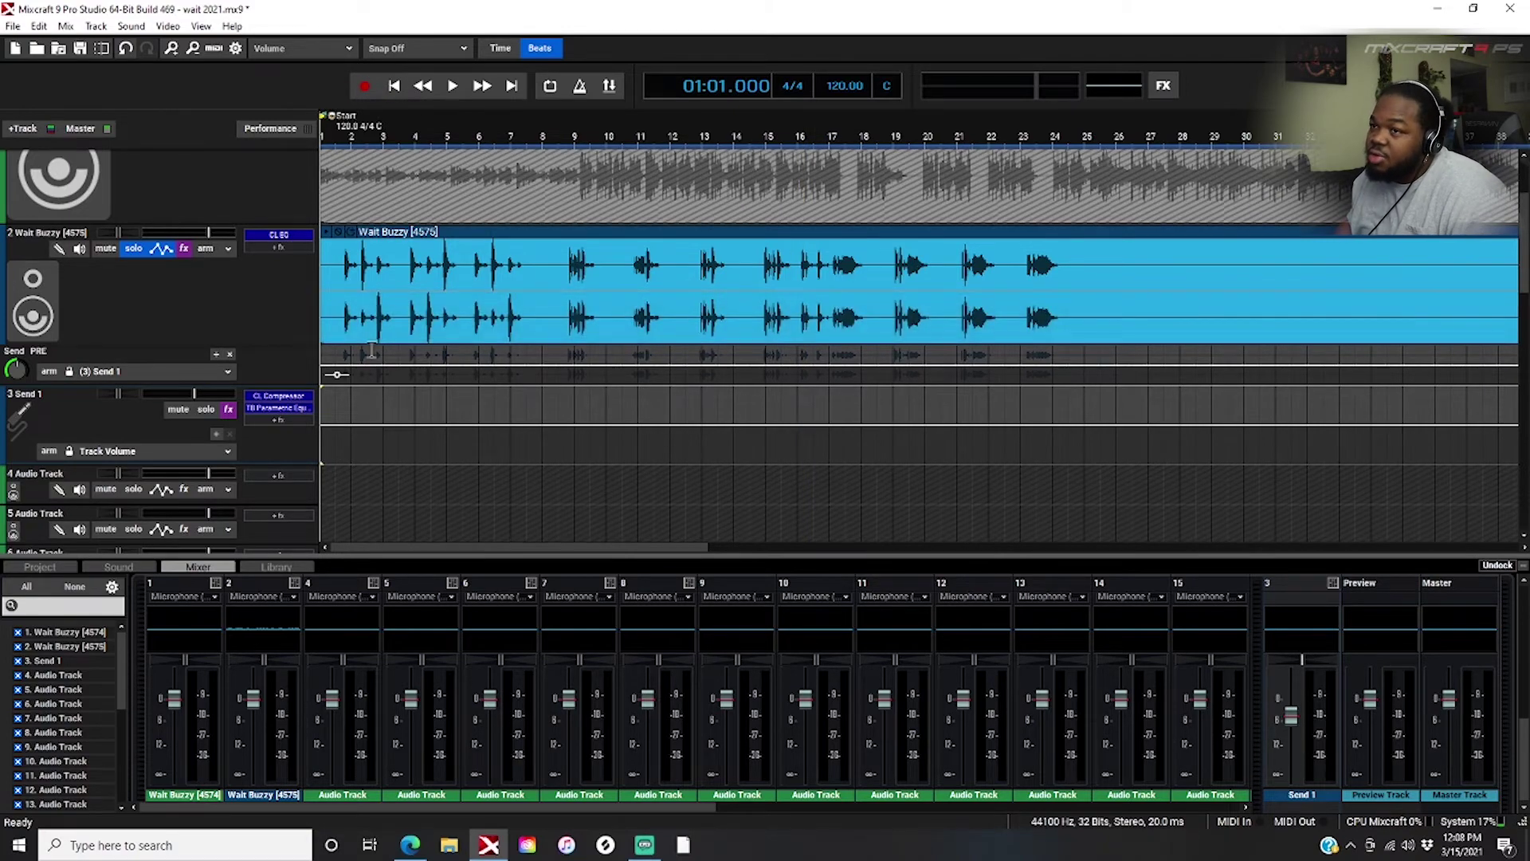
key("space")
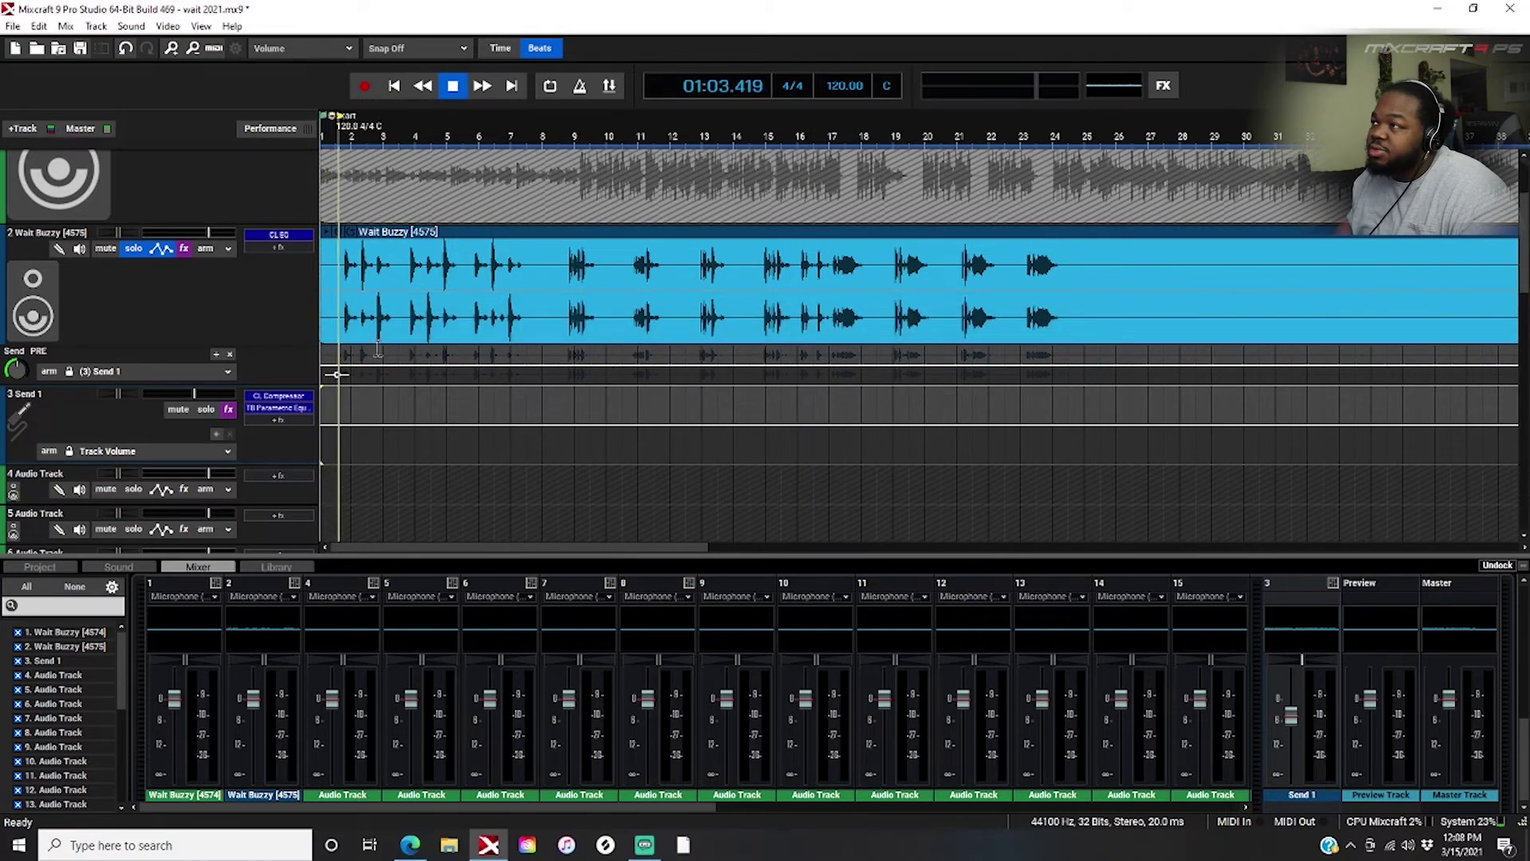
key("space")
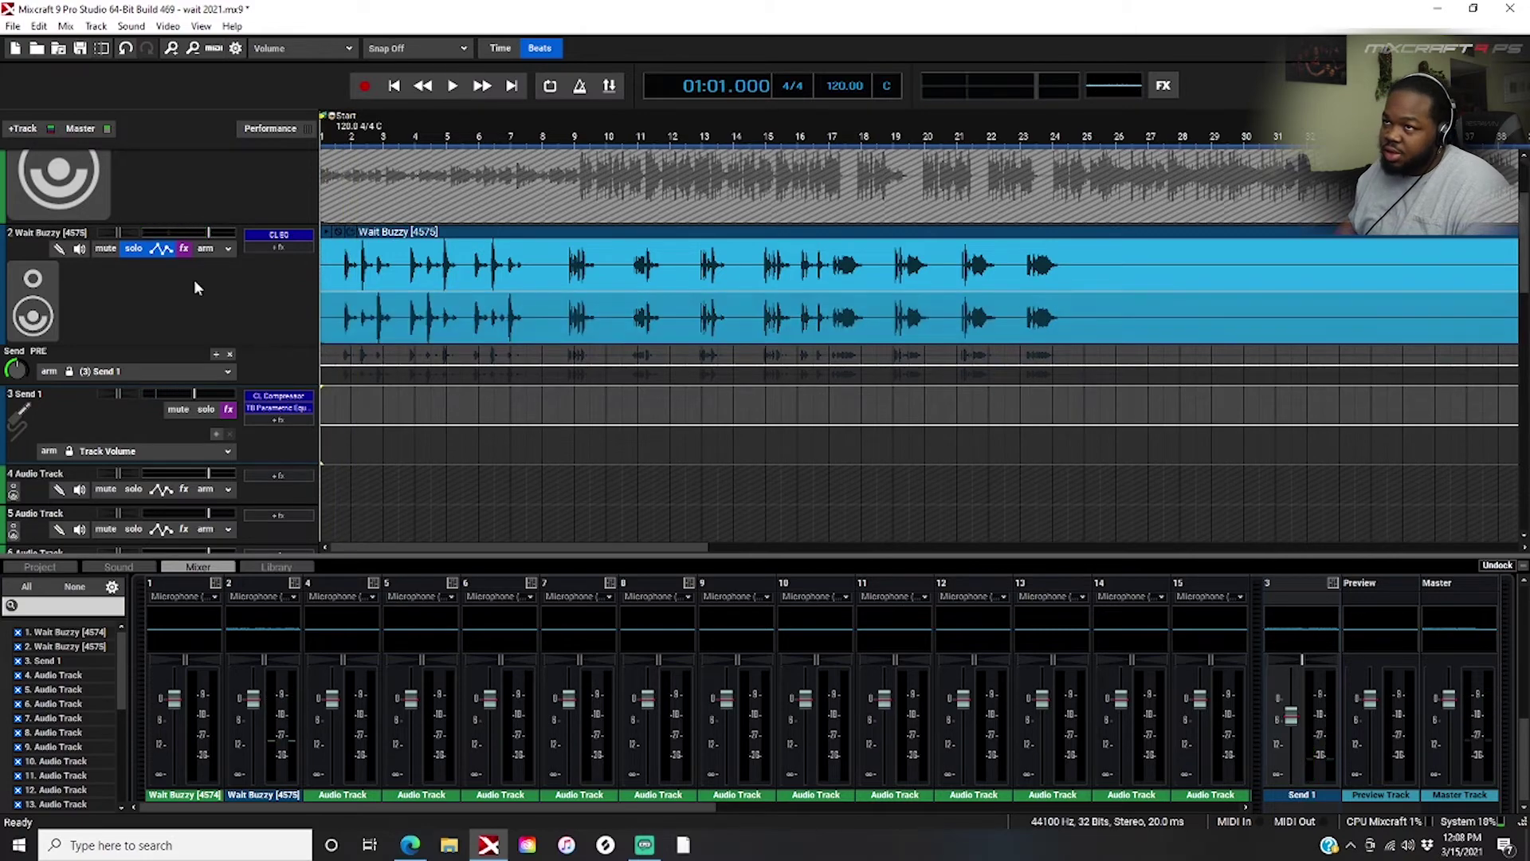
left_click(134, 249)
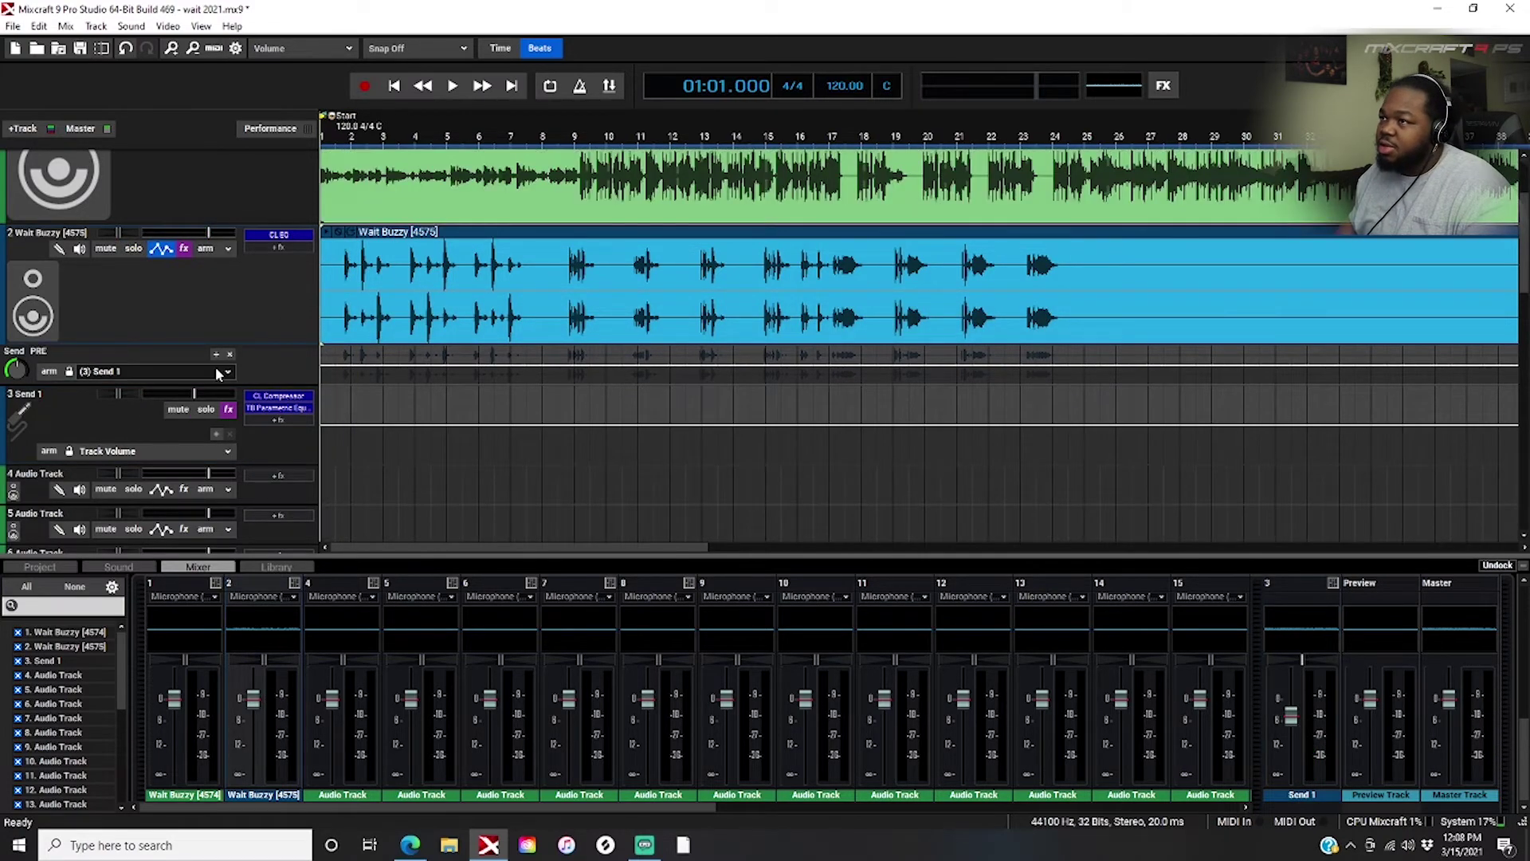
key("space")
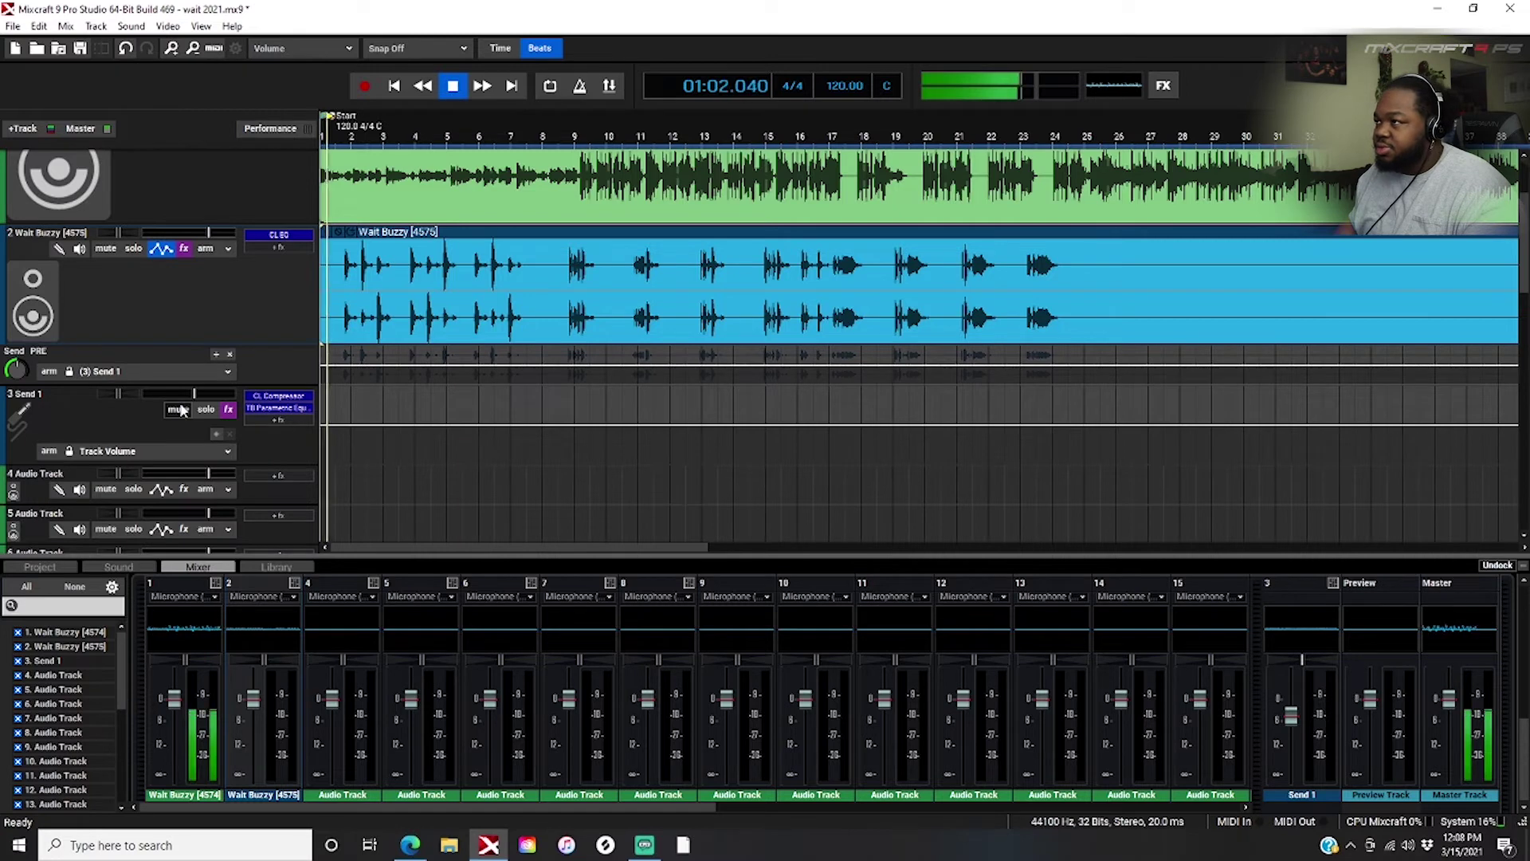
key("space")
- Play the full mix from the middle of bar 8 with Send 1 active, and replay it with Send 1 muted
left_click(558, 400)
key("space")
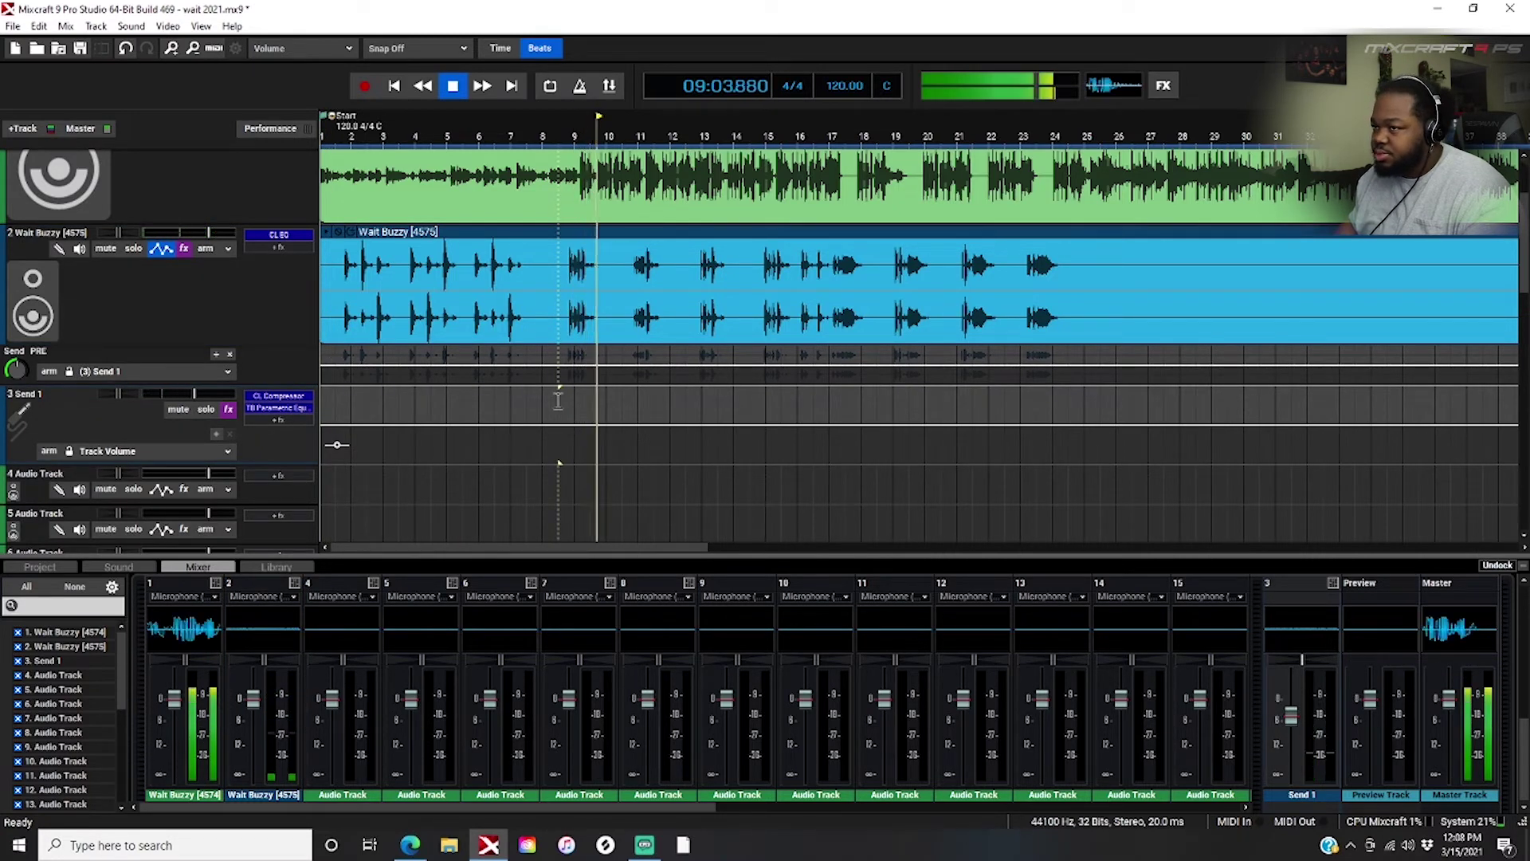
key("space")
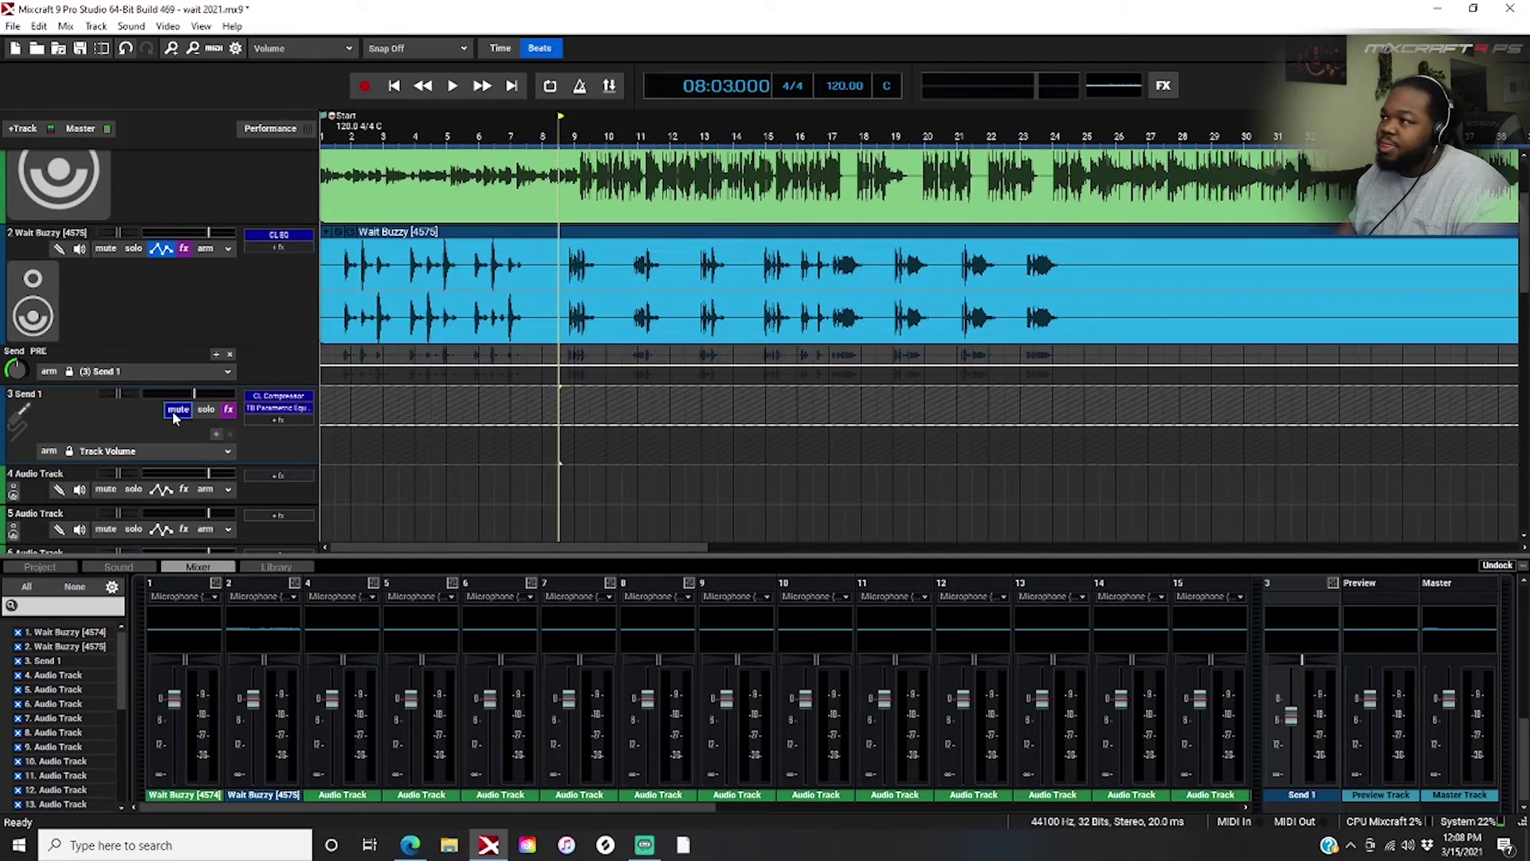
key("space")
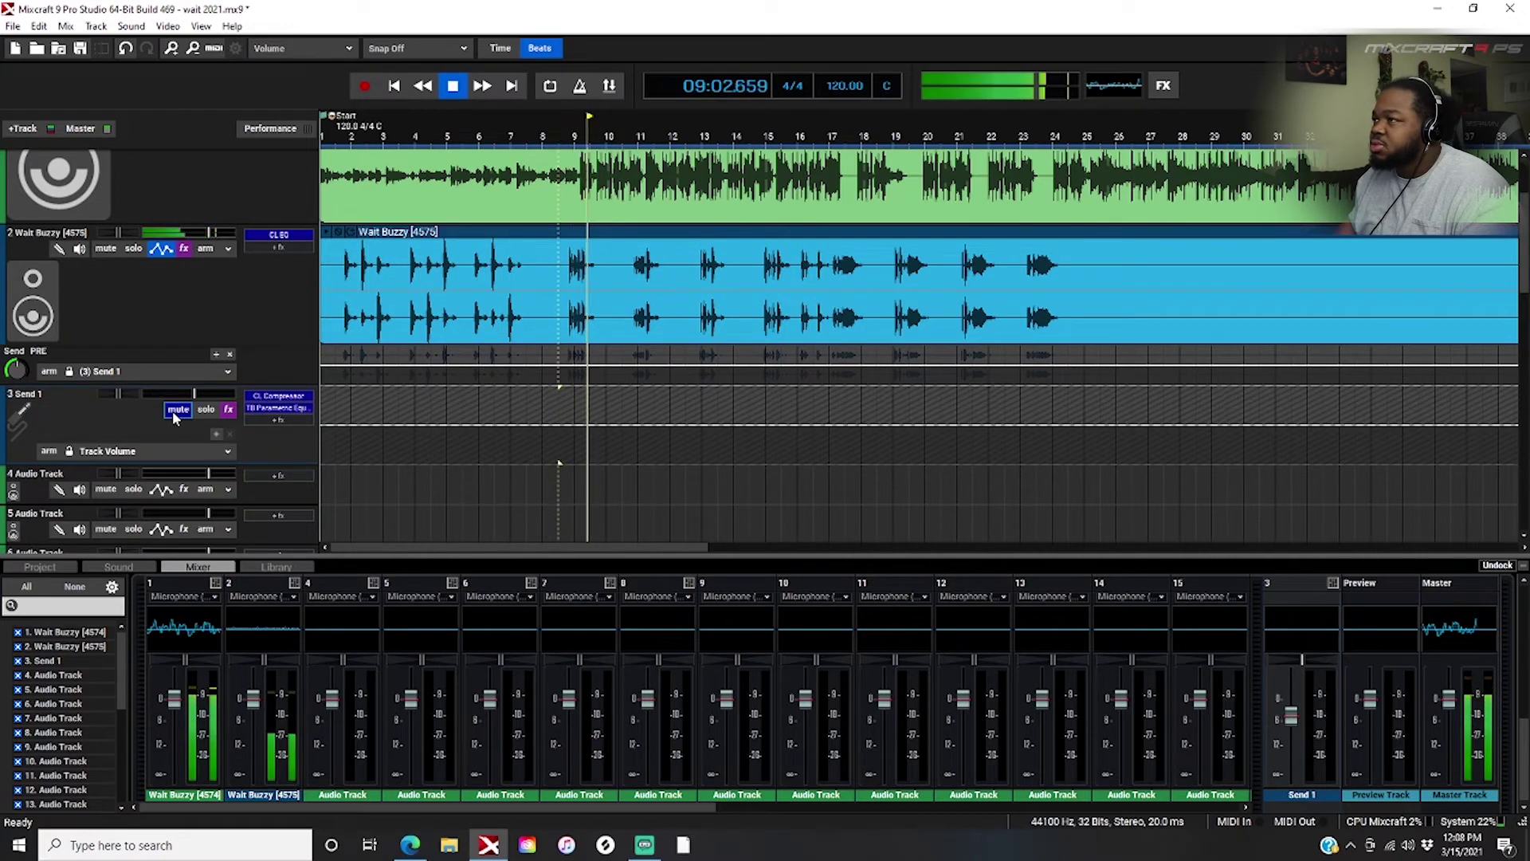
key("space")
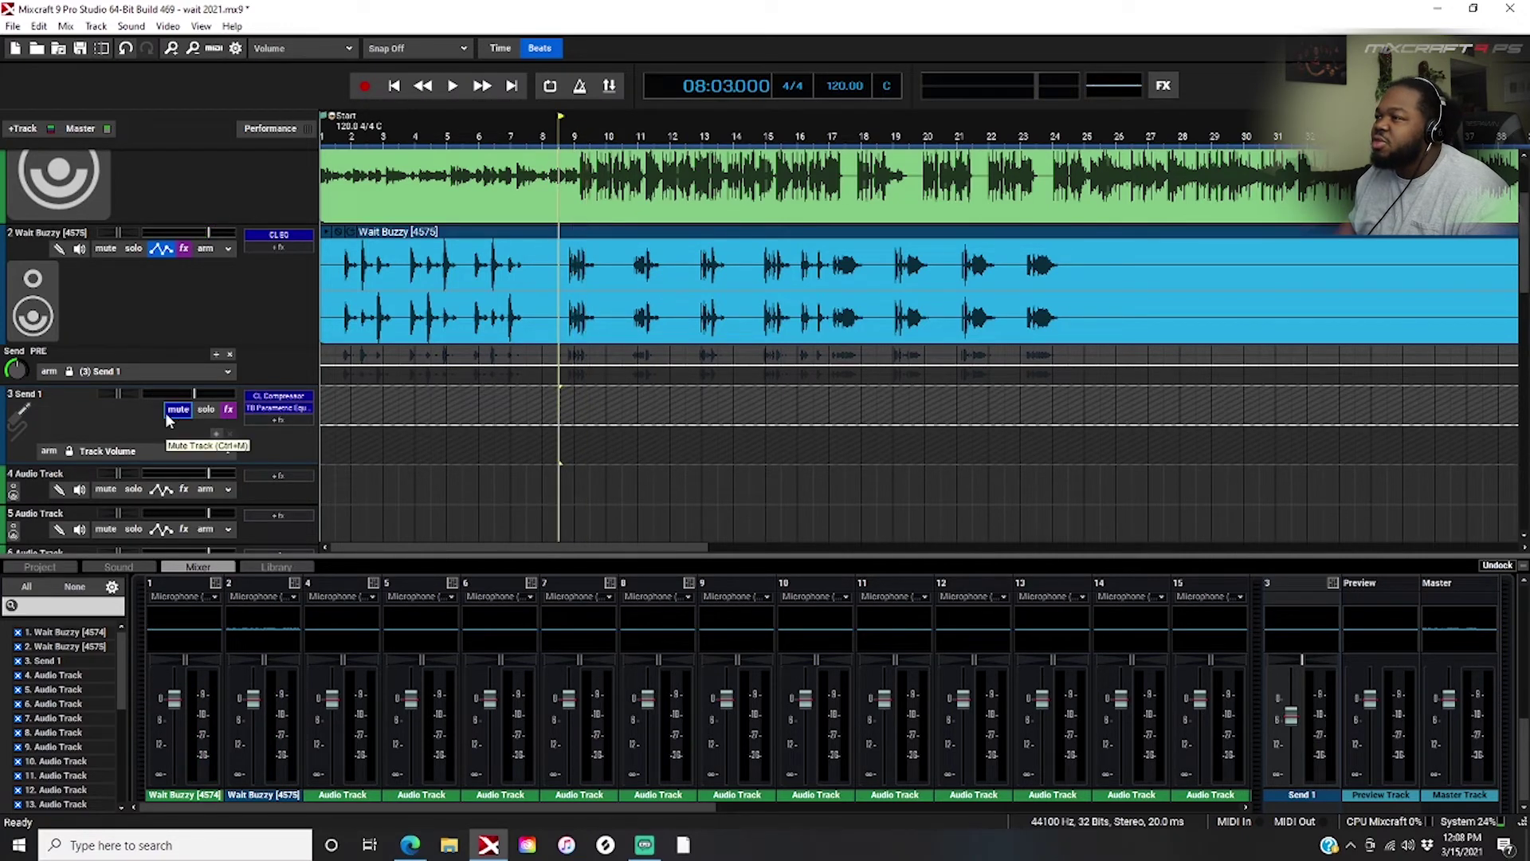
- Replay the full mix from bar 8 with Send 1 muted, and compare it with Send 1 unmuted
key("space")
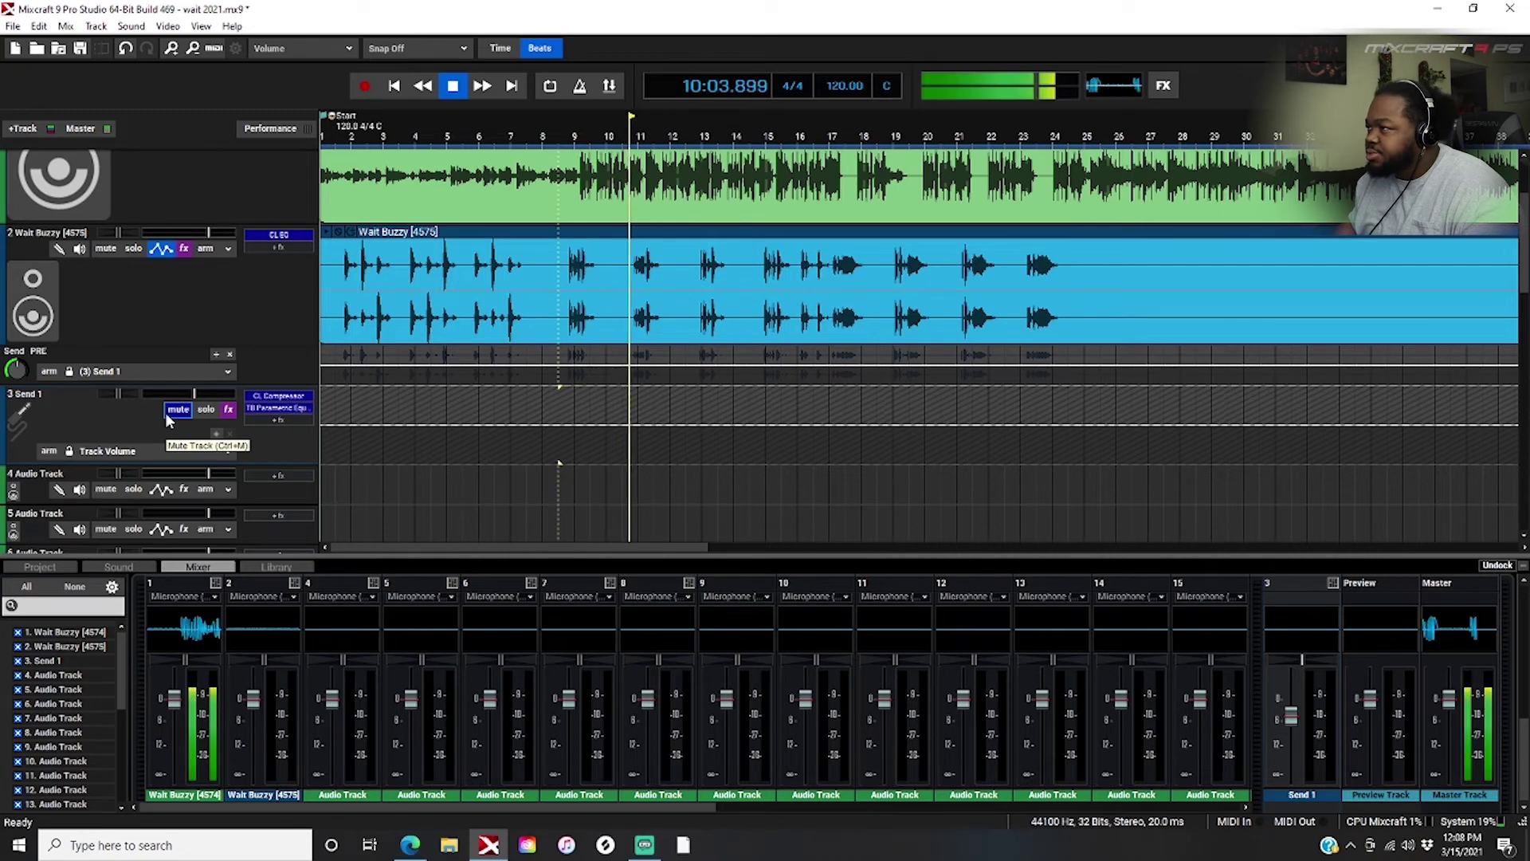
key("space")
key("space")
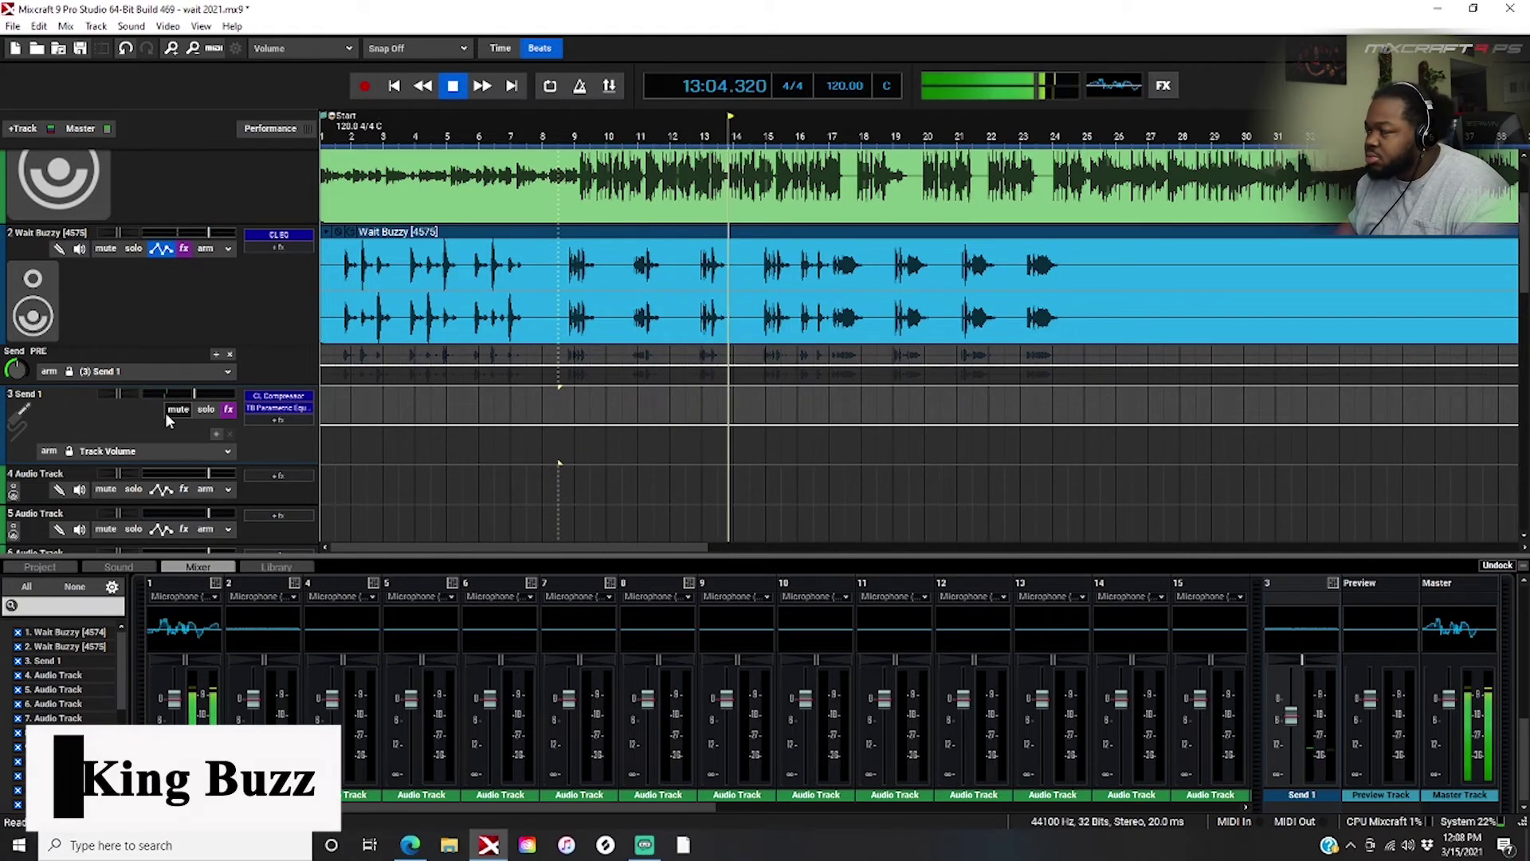
scroll(165, 412, "up", 1)
scroll(640, 485, "up", 2)
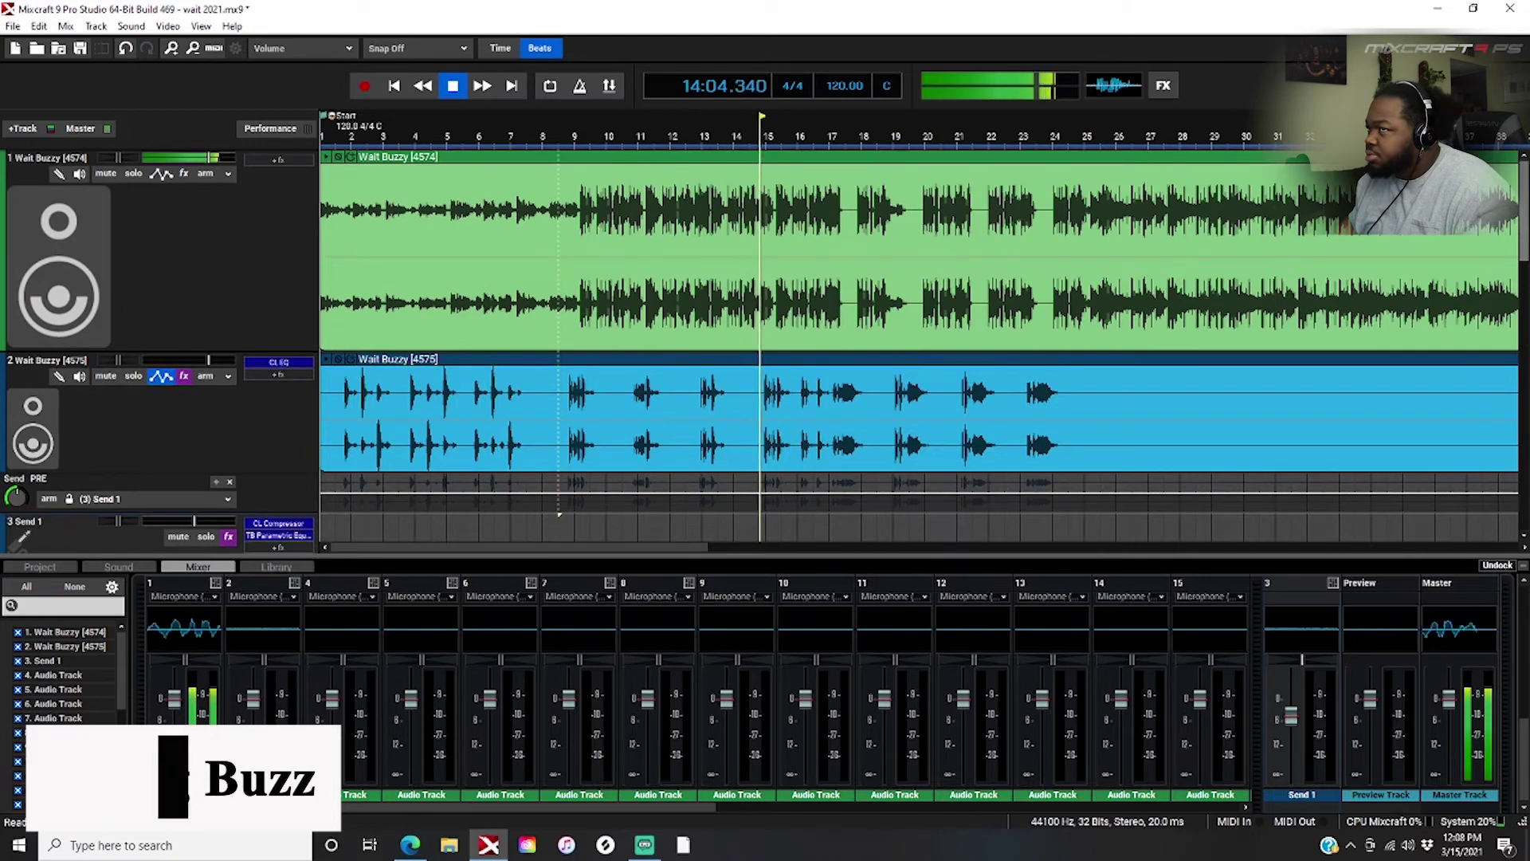